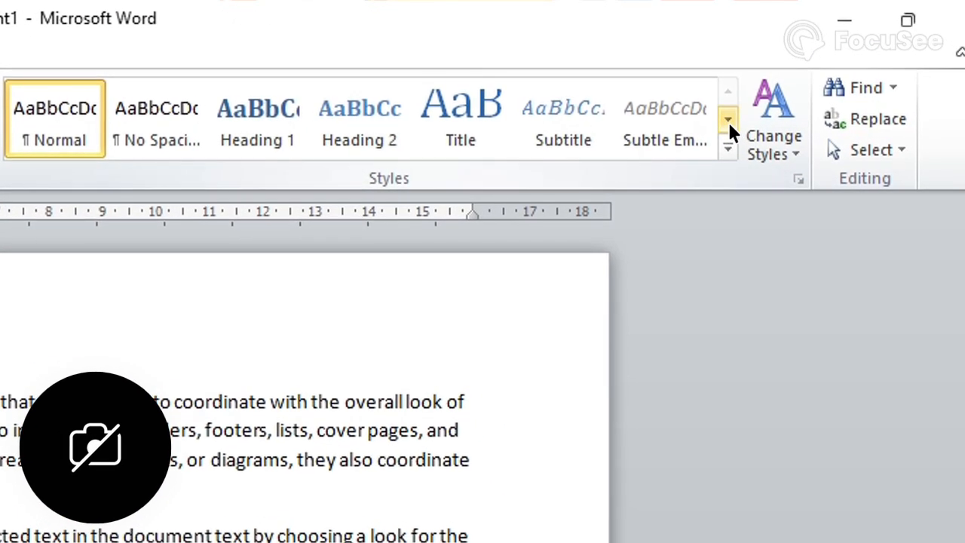
Look through the available quick styles, including the fully expanded gallery.
left_click(728, 120)
left_click(729, 120)
left_click(726, 90)
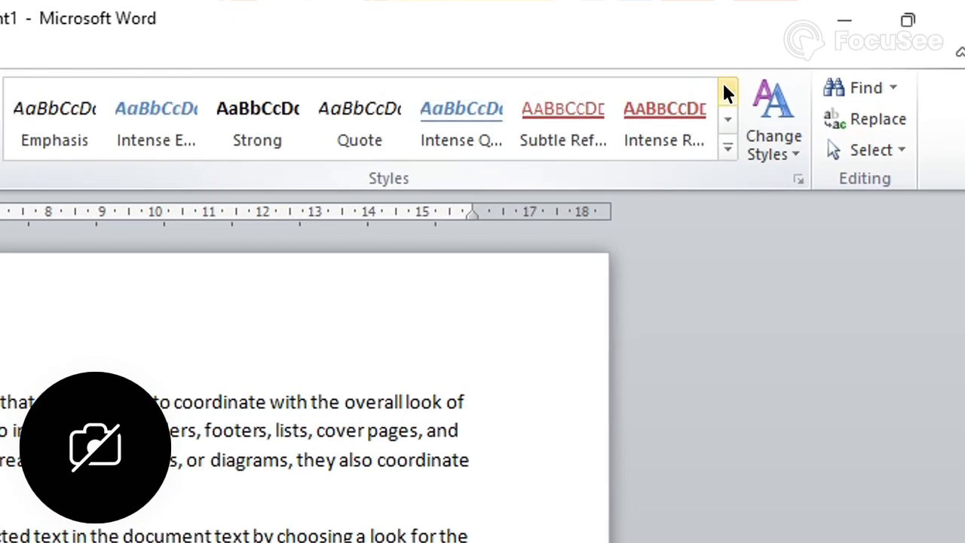
left_click(725, 92)
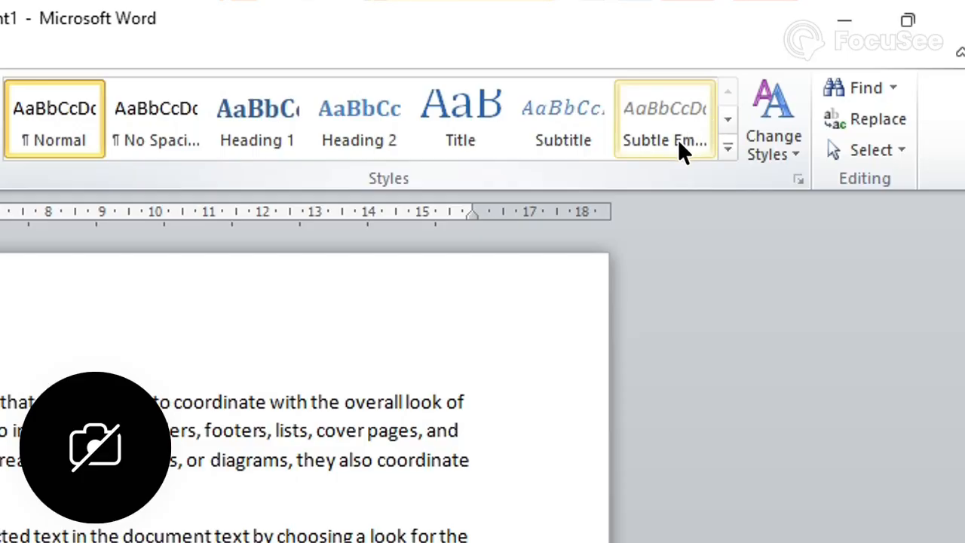
left_click(729, 148)
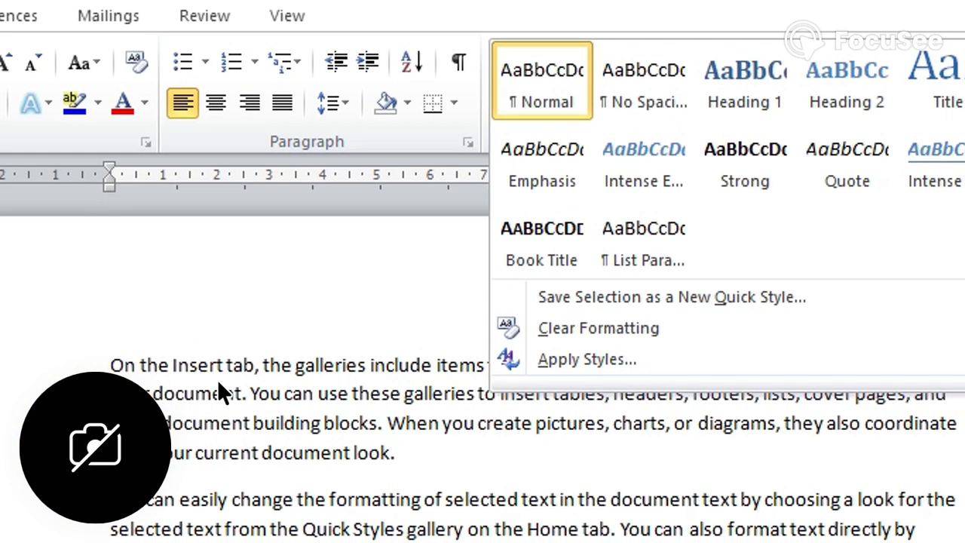
left_click(200, 370)
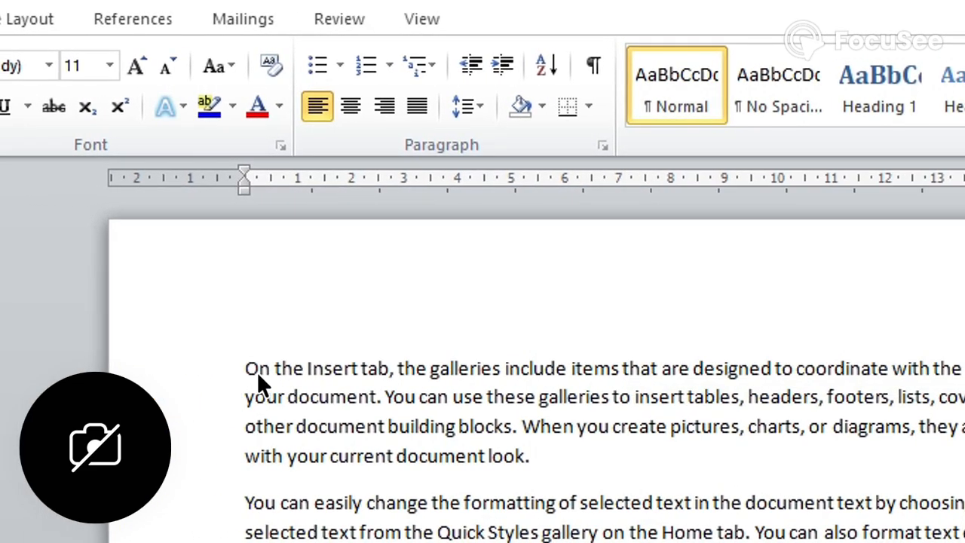
Apply Heading 1 and then Heading 2 to the opening phrase "On the Insert tab".
left_click_drag(245, 369, 386, 370)
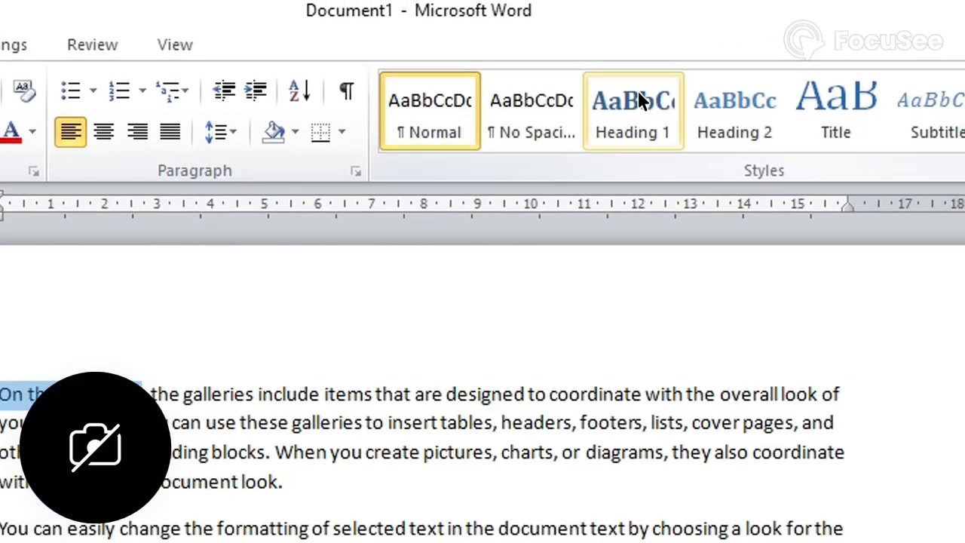
left_click(639, 100)
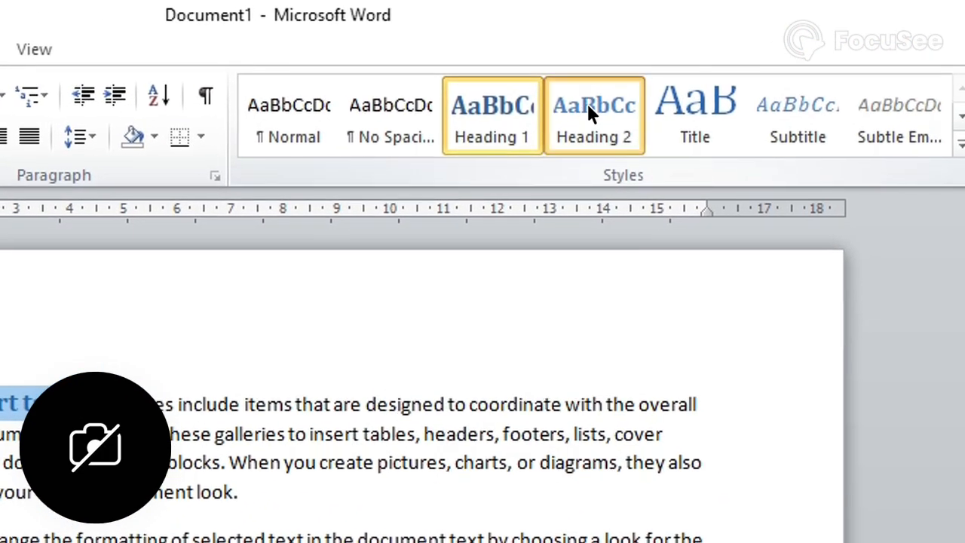
left_click(748, 27)
left_click(243, 472)
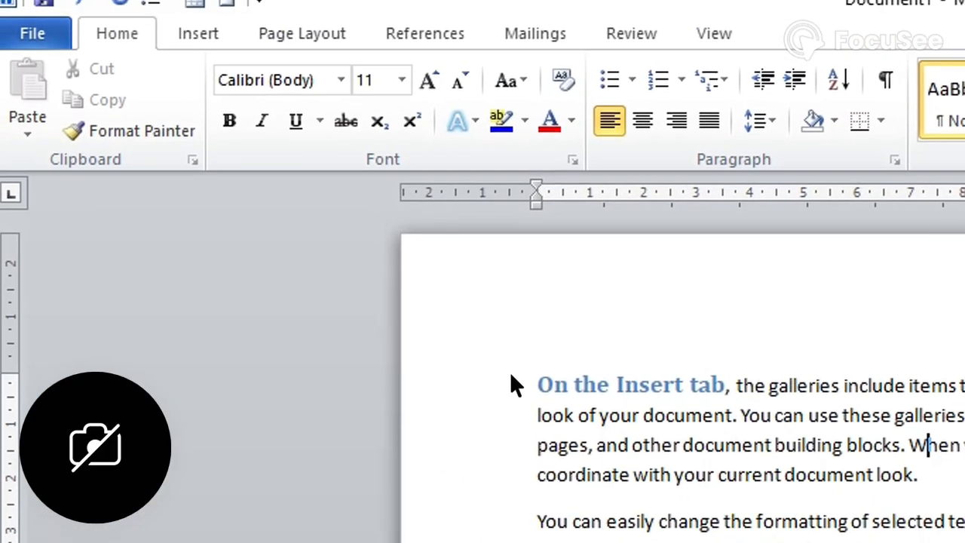
Review the Insert, Page Layout and References commands and examine the built-in Table of Contents designs.
left_click(226, 35)
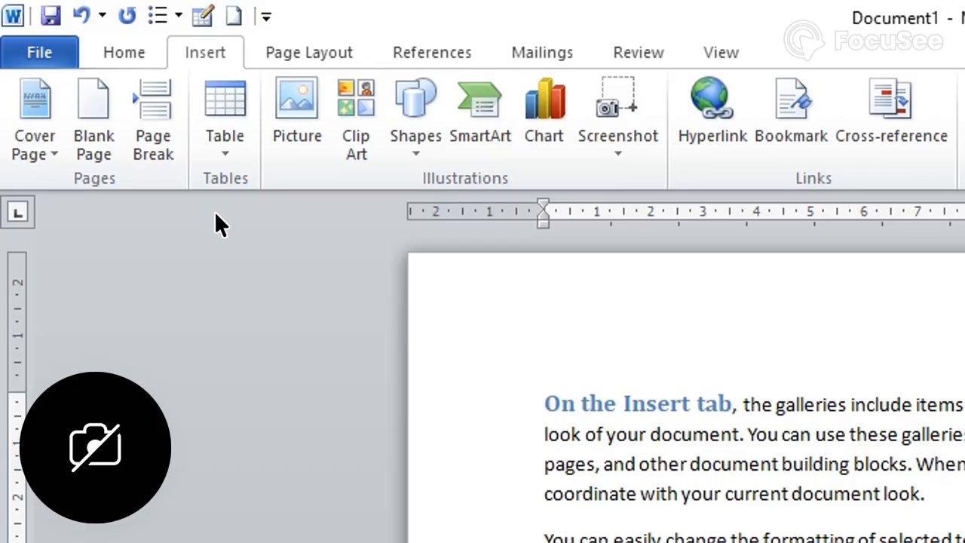
left_click(326, 54)
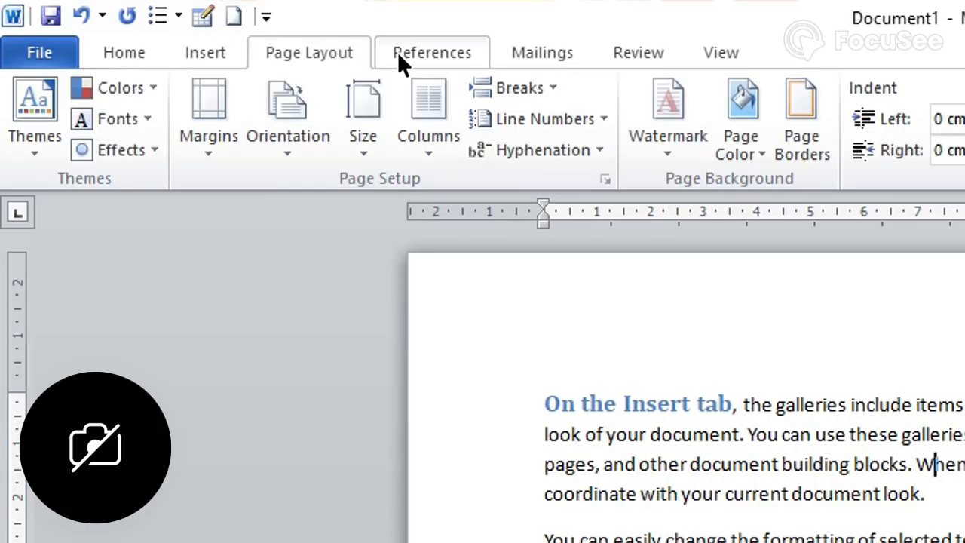
left_click(444, 60)
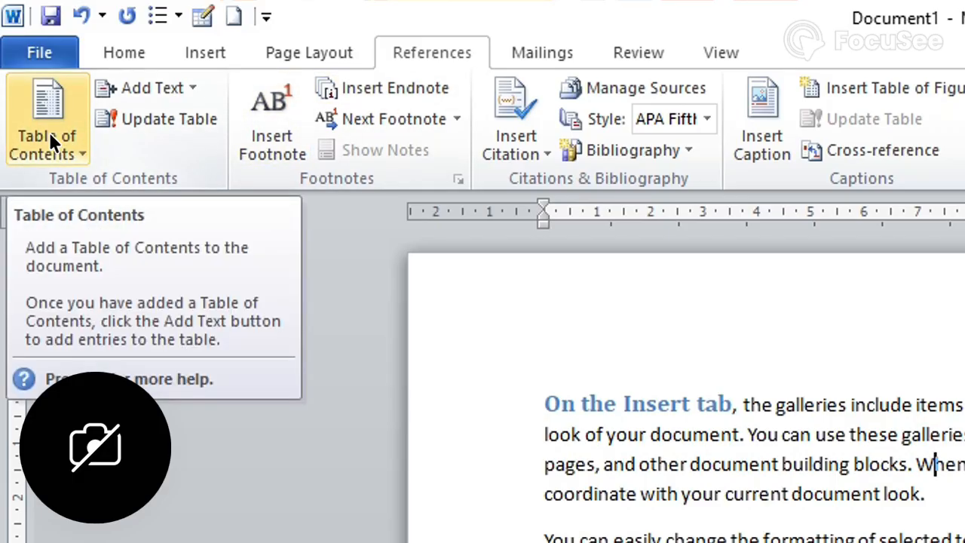
left_click(58, 148)
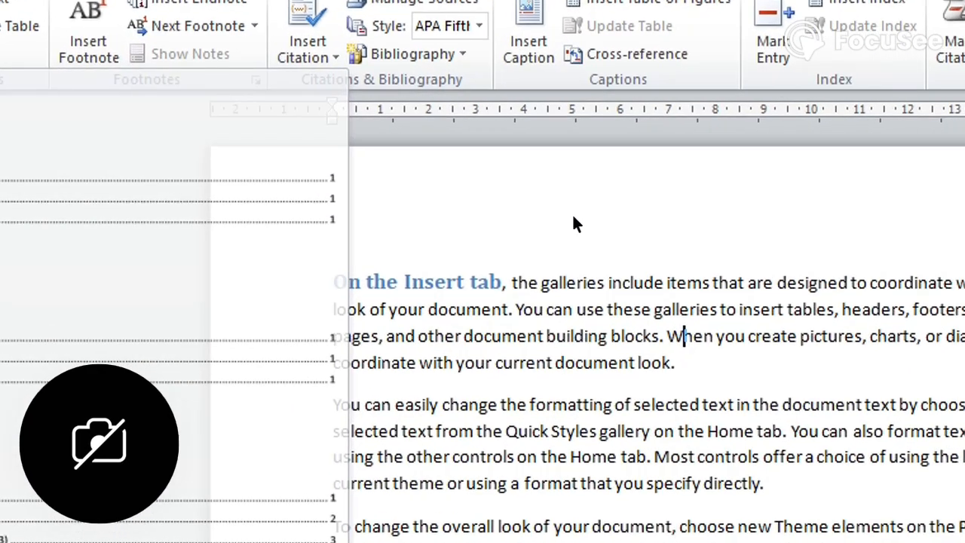
left_click(406, 171)
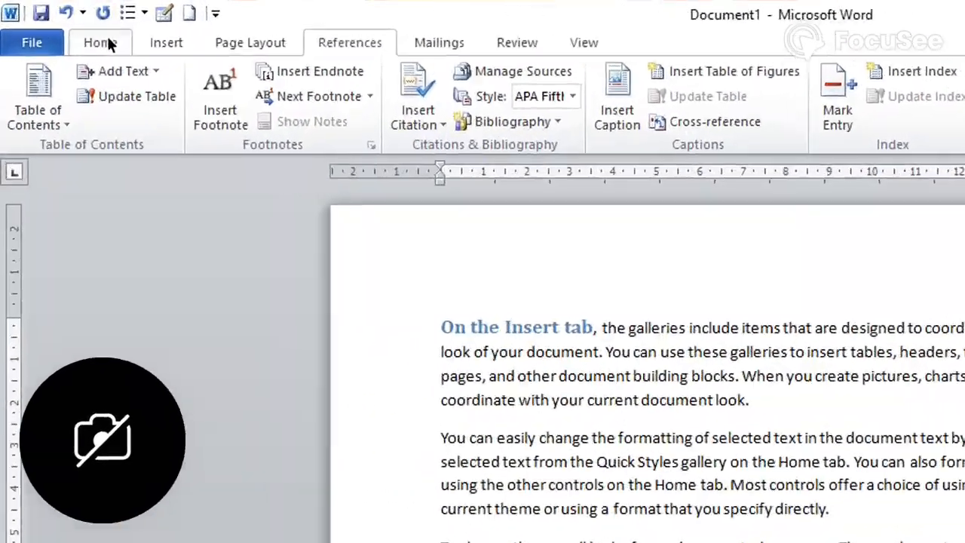
Try the Heading 1 style on the whole first paragraph and replace it with No Spacing.
left_click(62, 26)
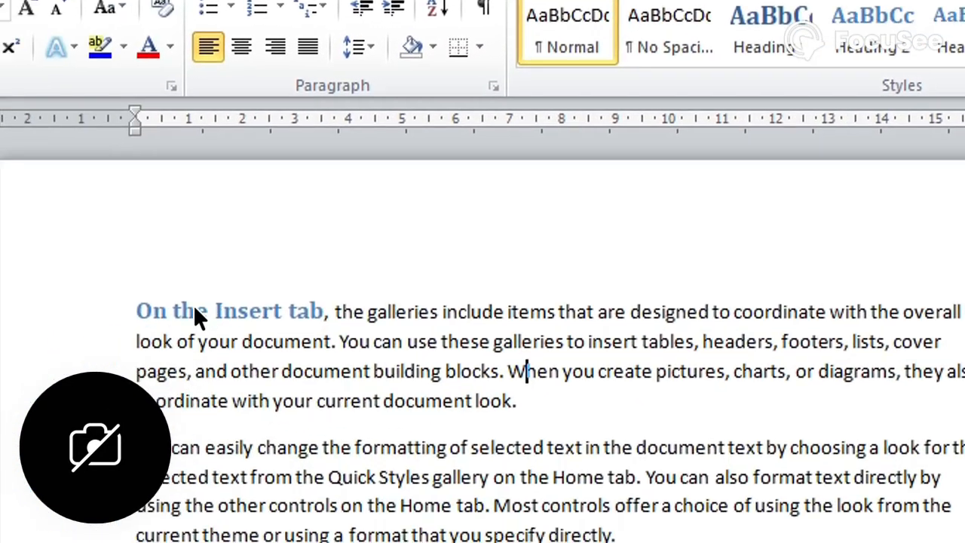
left_click(139, 310)
left_click_drag(229, 275, 646, 381)
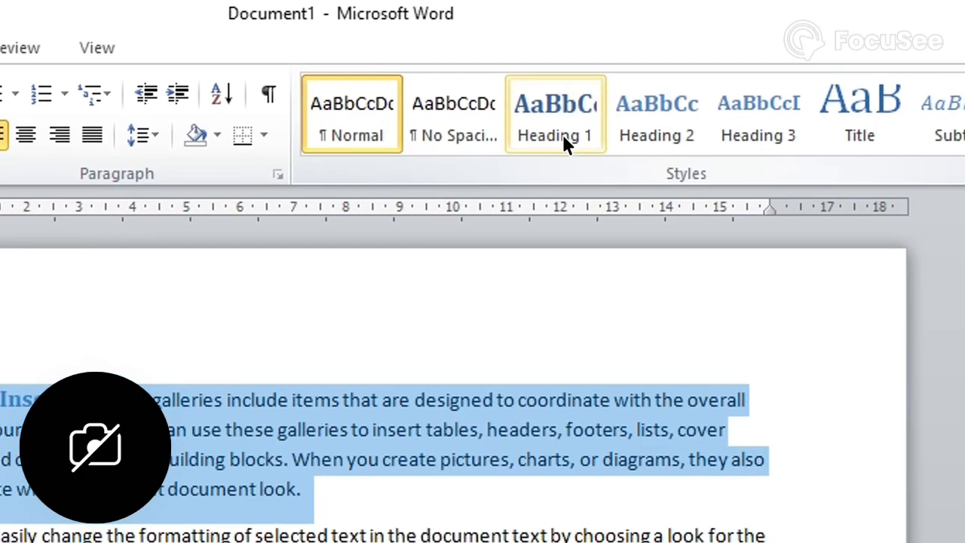
left_click(615, 105)
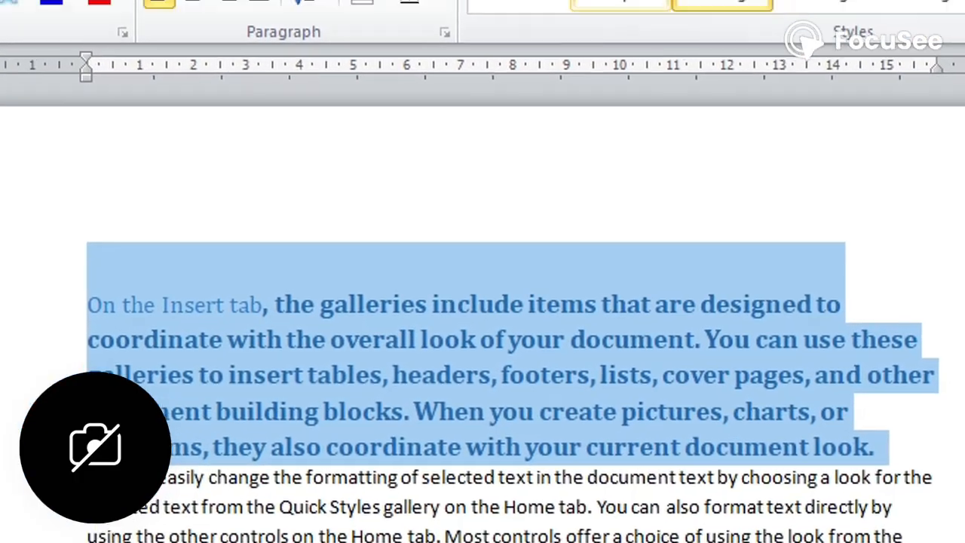
left_click(526, 102)
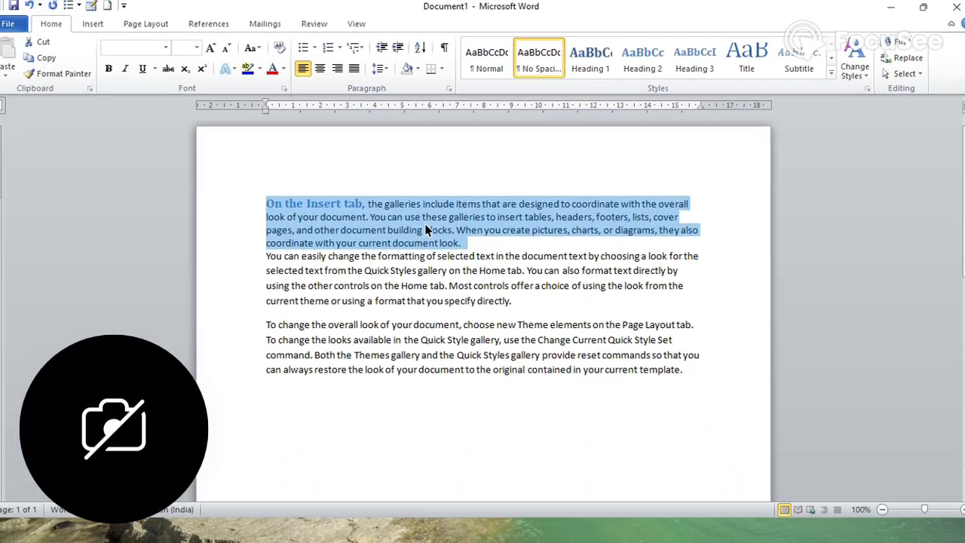
left_click(413, 227)
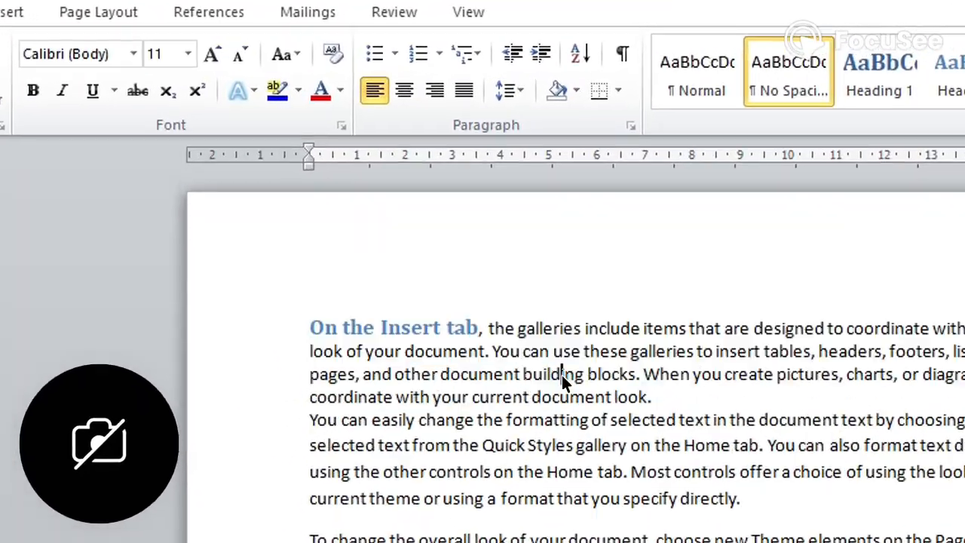
Remove the Heading 2 style from the phrase "On the Insert tab" so it matches its paragraph.
left_click_drag(368, 202, 349, 210)
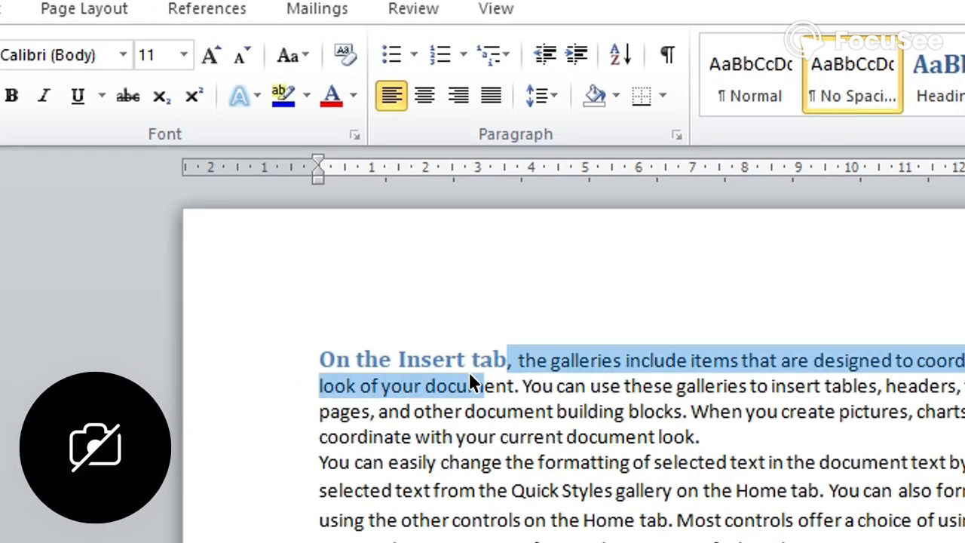
left_click_drag(469, 374, 368, 361)
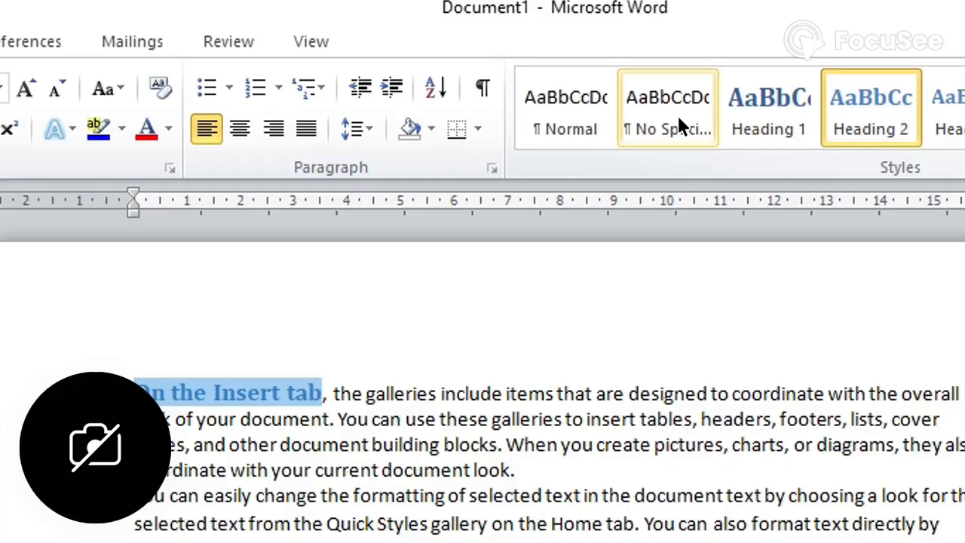
left_click(862, 86)
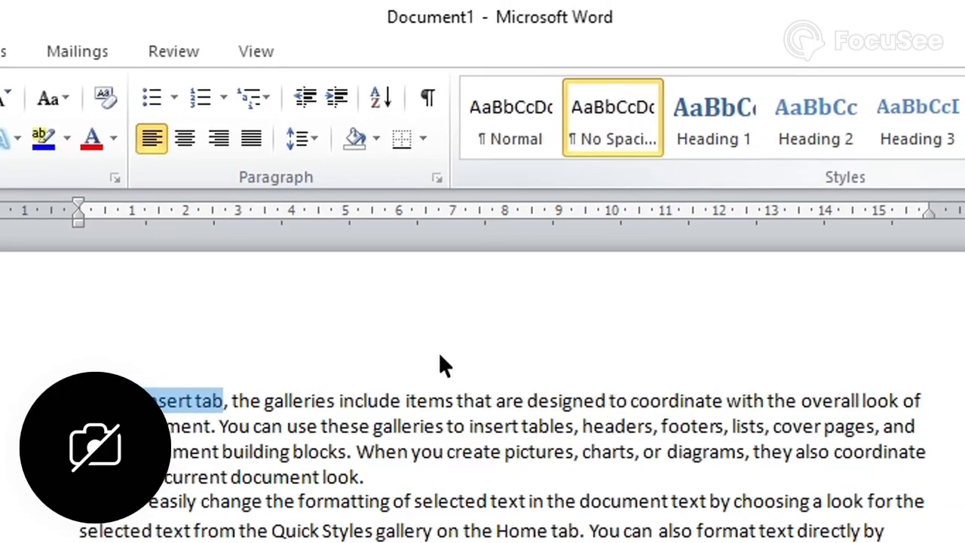
left_click(543, 512)
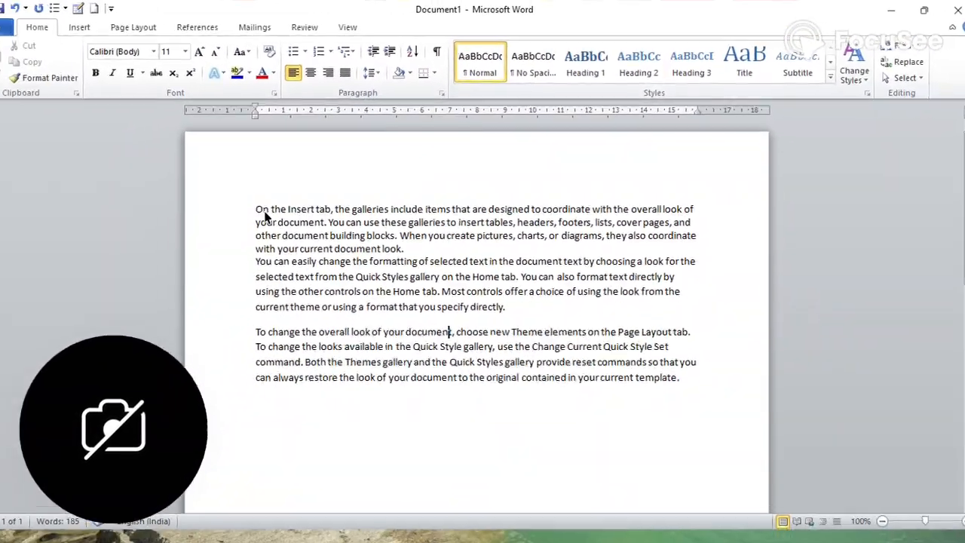
Apply the Intense Reference style to the second paragraph's opening text, up to "You can" in its second sentence.
left_click_drag(257, 210, 389, 209)
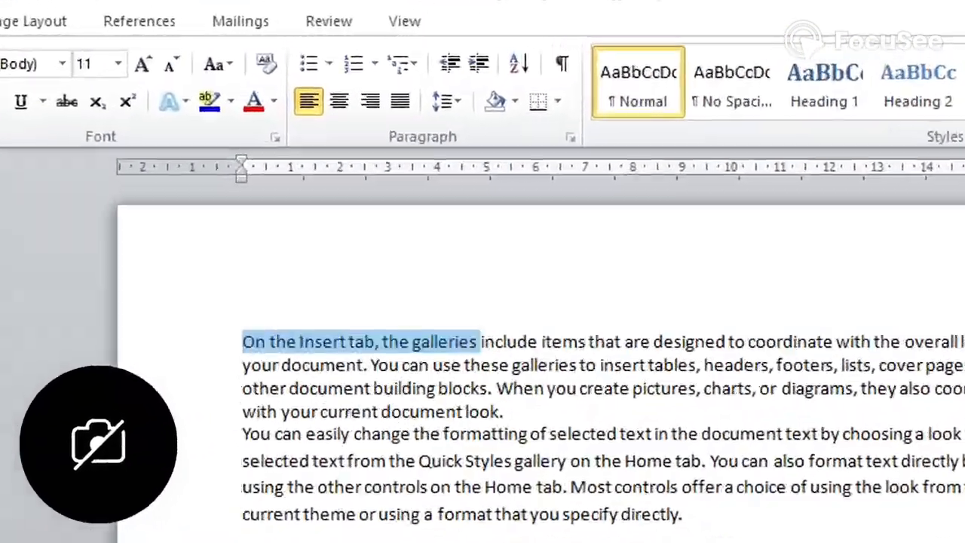
left_click_drag(770, 461, 788, 417)
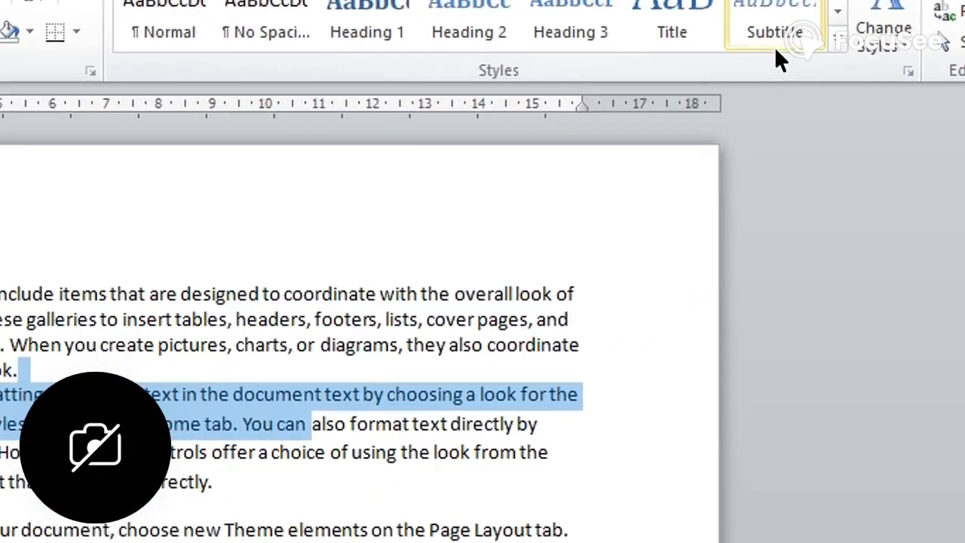
left_click(739, 134)
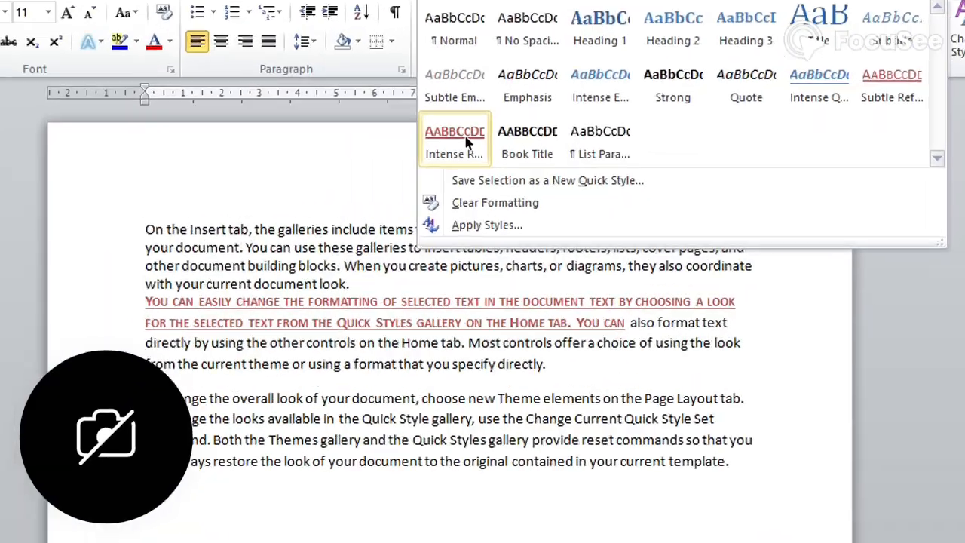
left_click(496, 141)
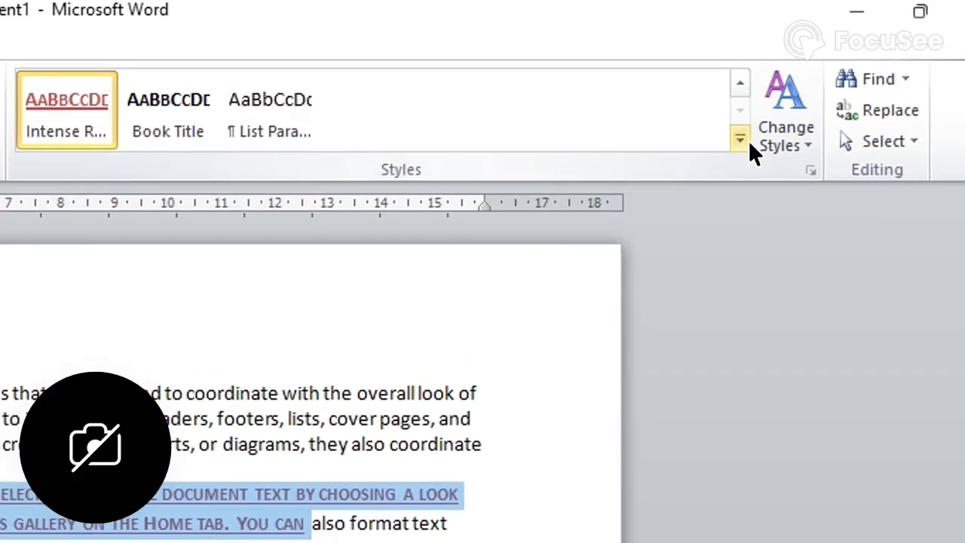
Clear all formatting from the selected Intense Reference text and deselect it.
left_click(742, 140)
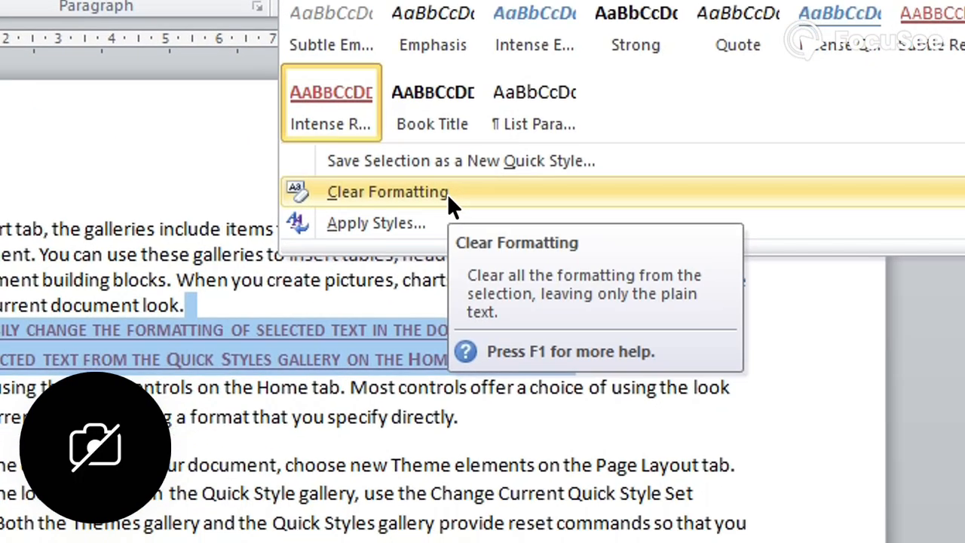
left_click(449, 193)
left_click(476, 491)
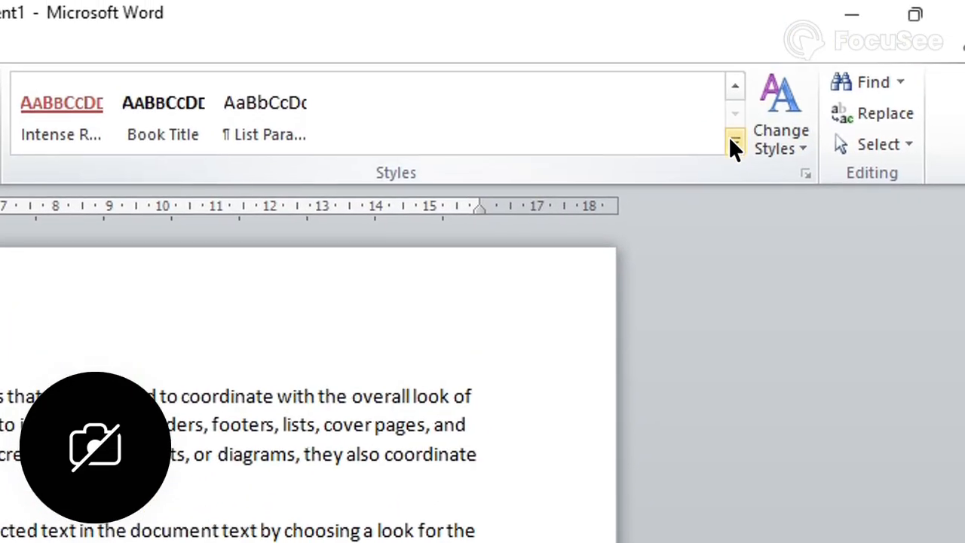
Open Apply Styles, select all the document text and apply the Heading 1 style to it.
left_click(731, 141)
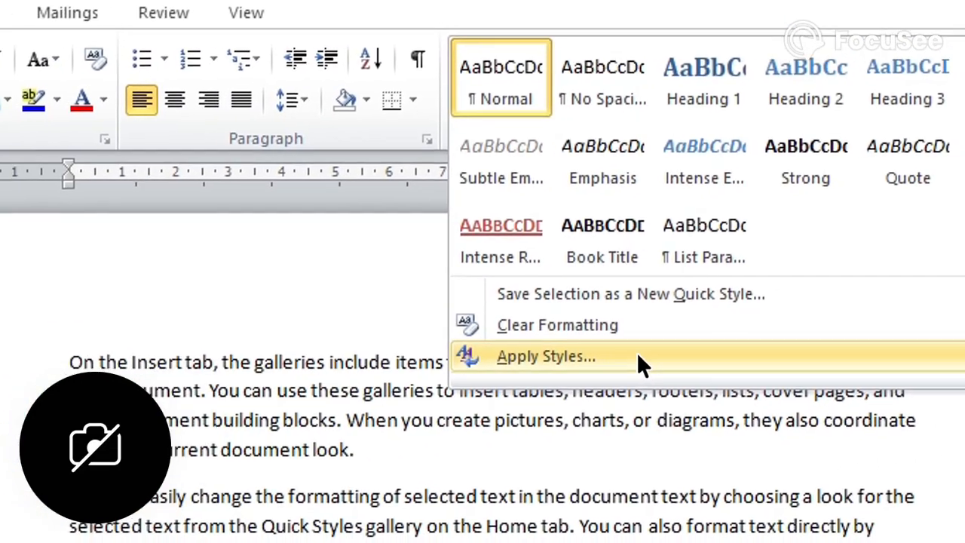
left_click(638, 356)
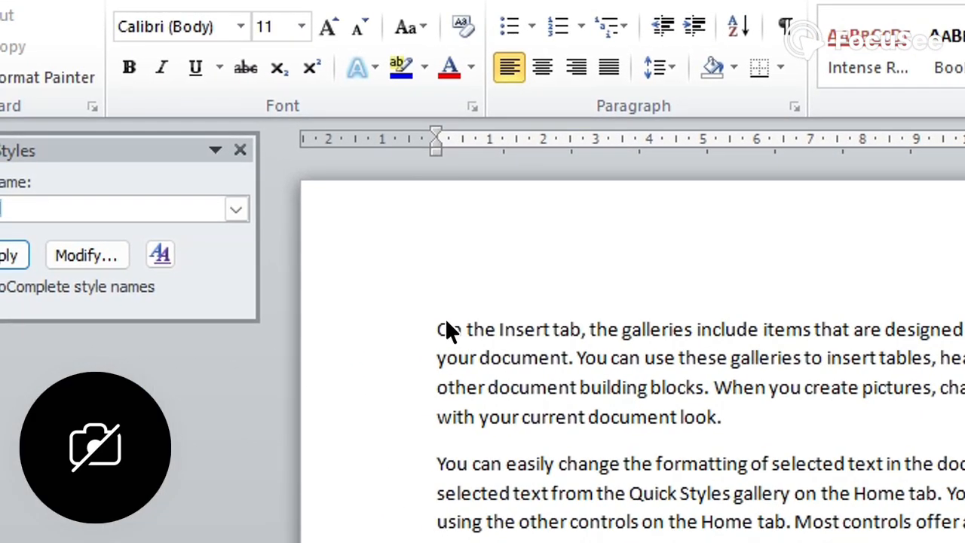
left_click_drag(440, 331, 964, 542)
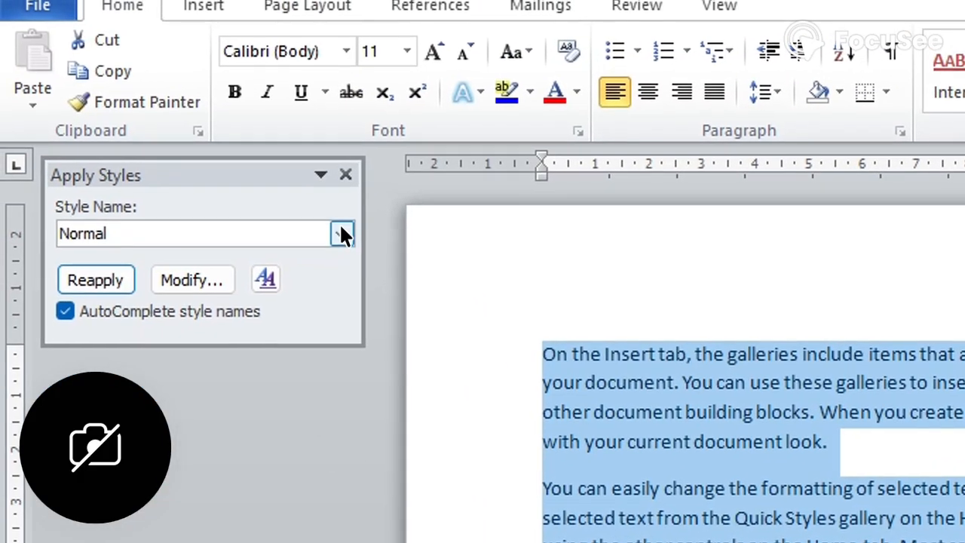
left_click(328, 225)
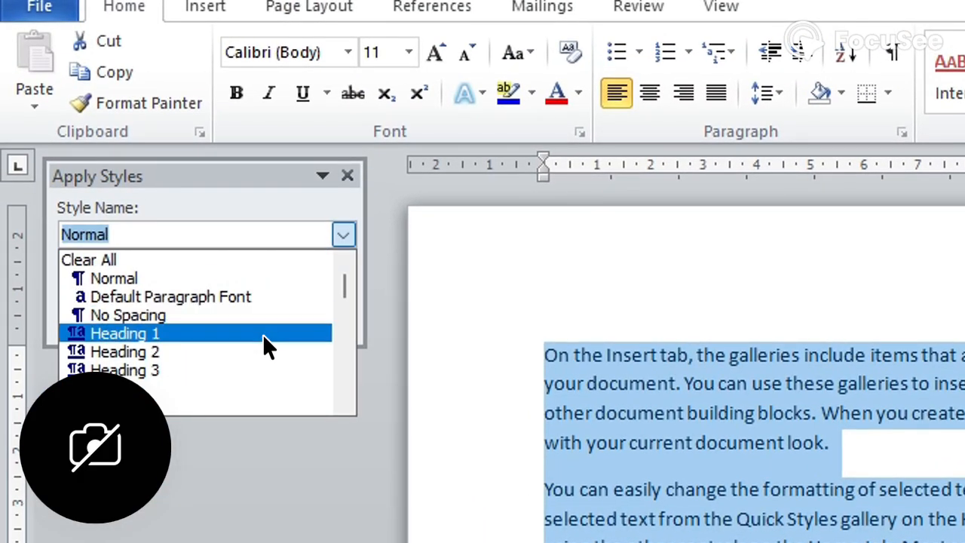
left_click(262, 333)
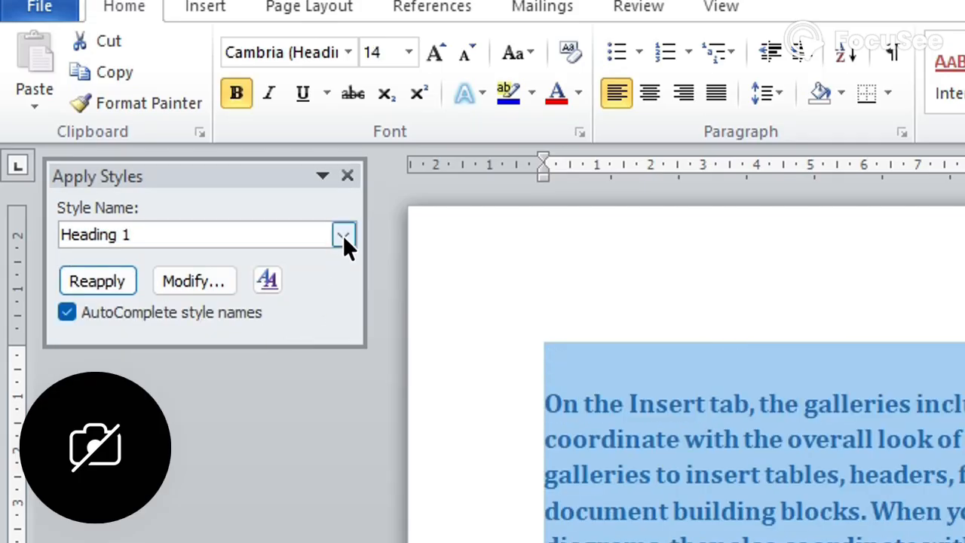
Apply the Book Title style to the selected document text using Apply Styles.
left_click(343, 235)
scroll(218, 320, "down", 5)
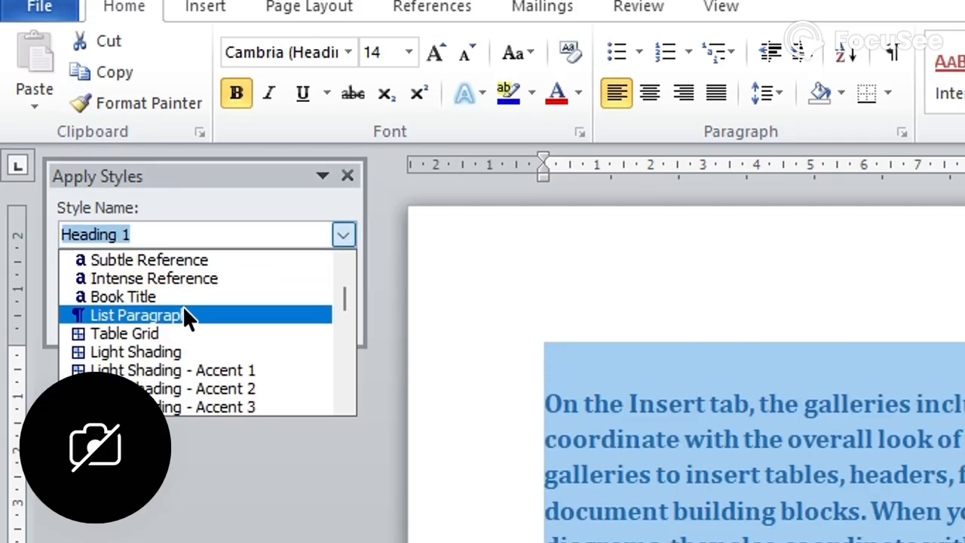
left_click(185, 297)
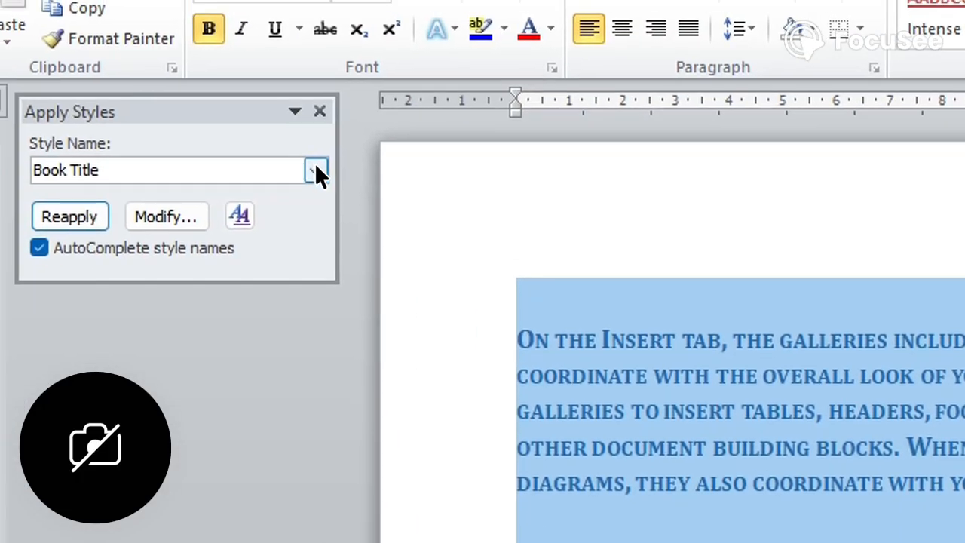
Apply the Light Shading - Accent 3 table style to the selected document text using Apply Styles.
left_click(316, 172)
scroll(251, 247, "down", 4)
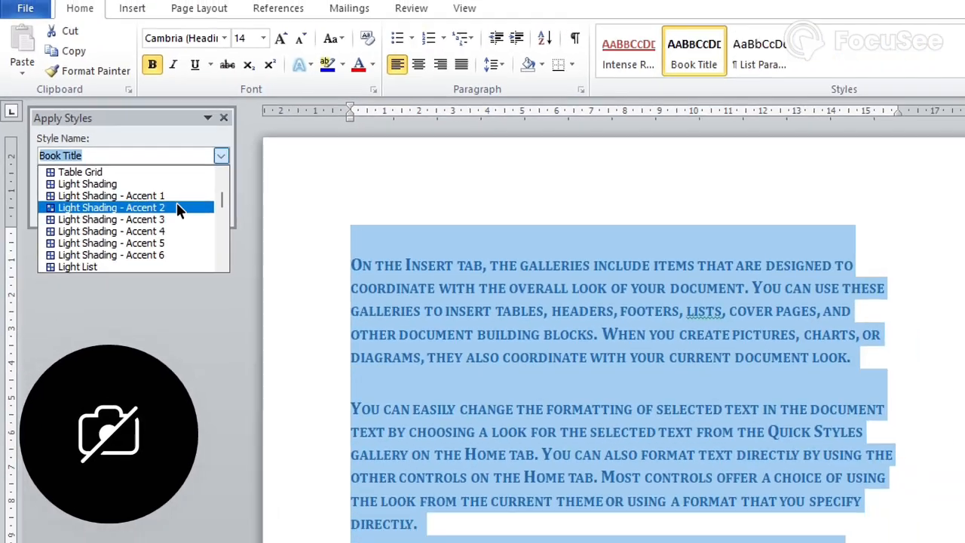
scroll(177, 208, "down", 3)
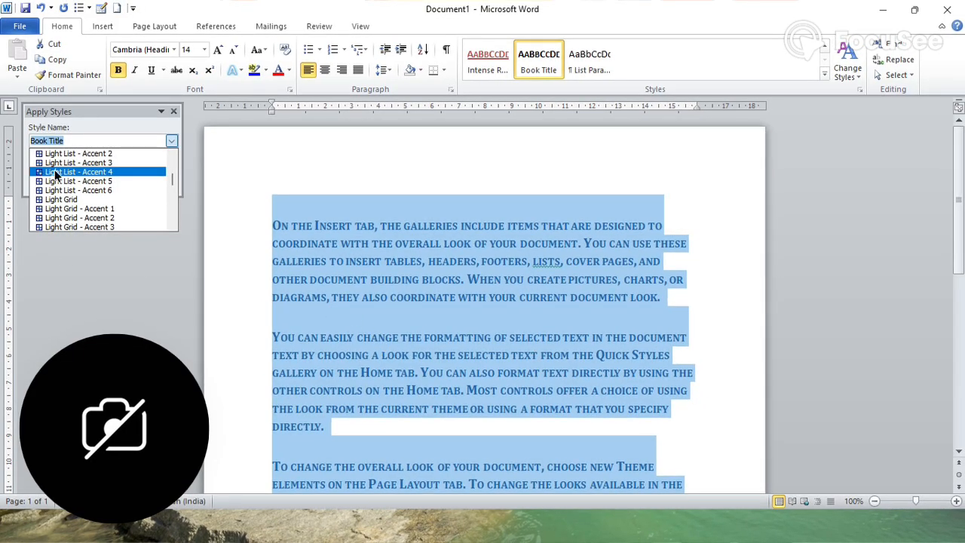
scroll(55, 175, "up", 3)
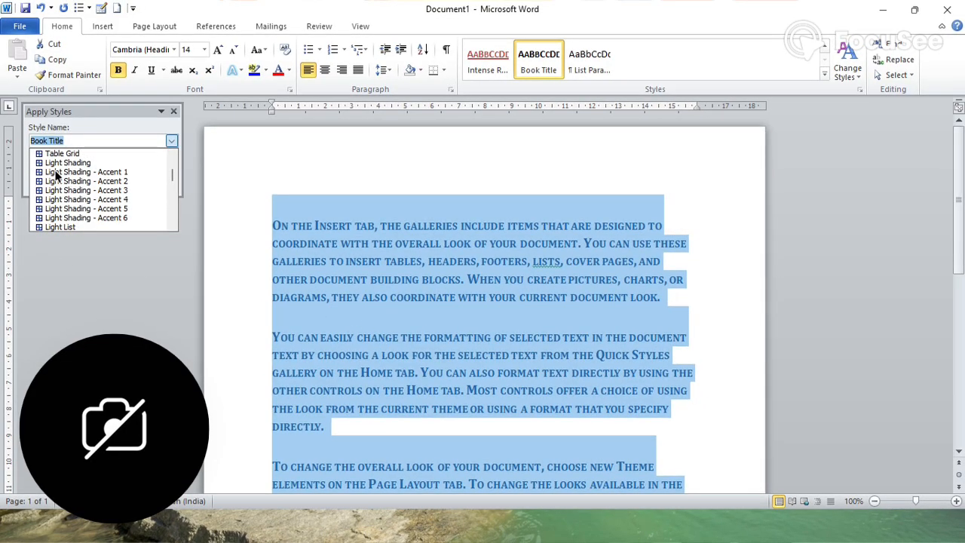
left_click(105, 191)
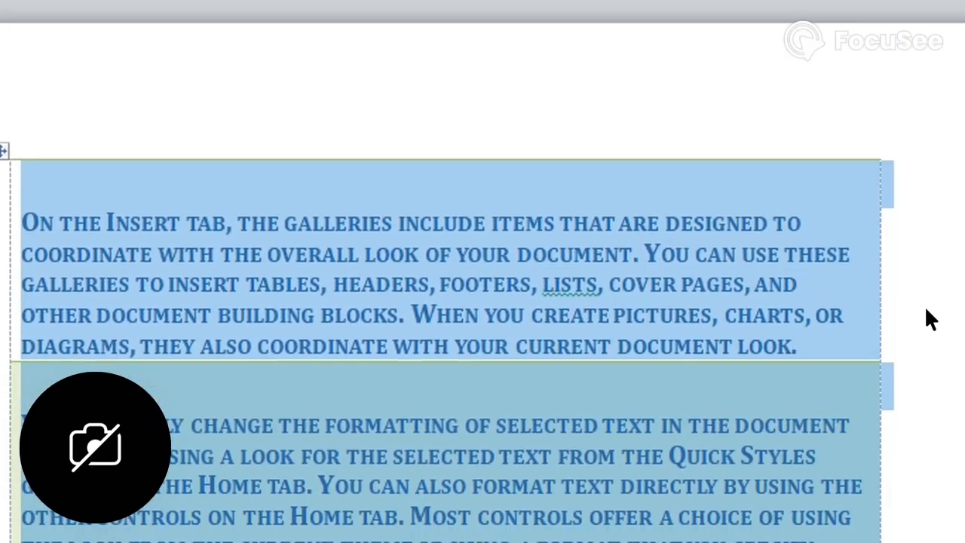
Deselect the text and switch the table's style to red Light Shading - Accent 2, then back to green Light Shading - Accent 3.
left_click(926, 310)
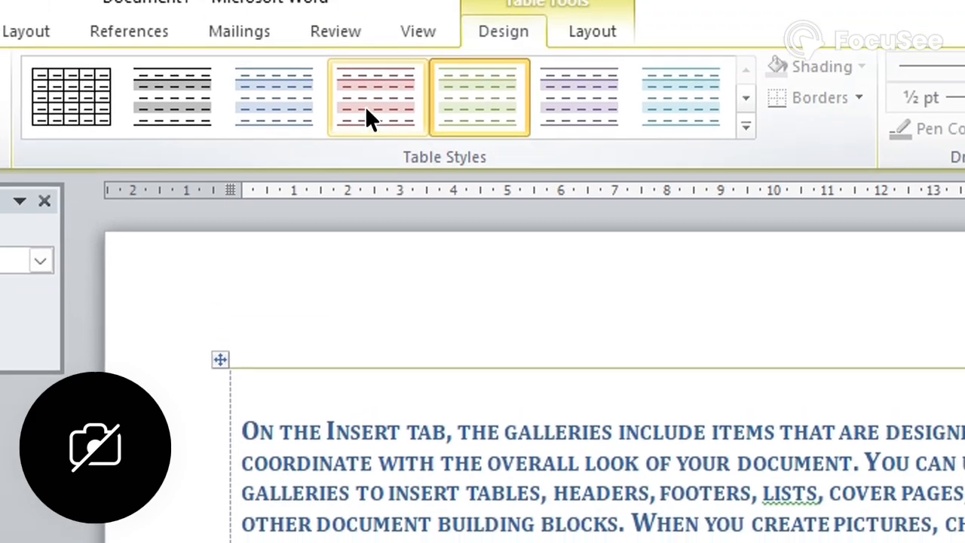
left_click(357, 0)
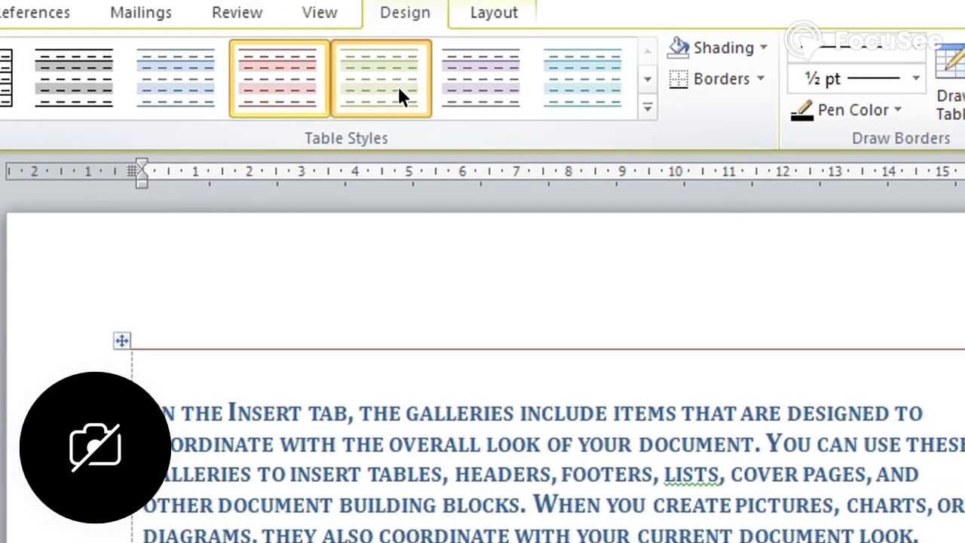
left_click(434, 79)
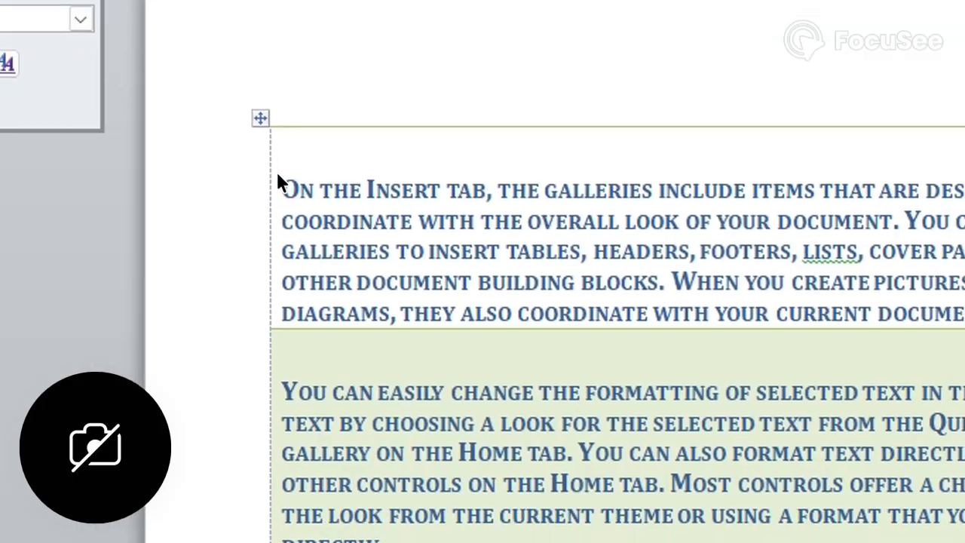
Select all the document text again and apply the plain Light Shading table style using Apply Styles.
left_click(276, 173)
left_click_drag(465, 456, 469, 433)
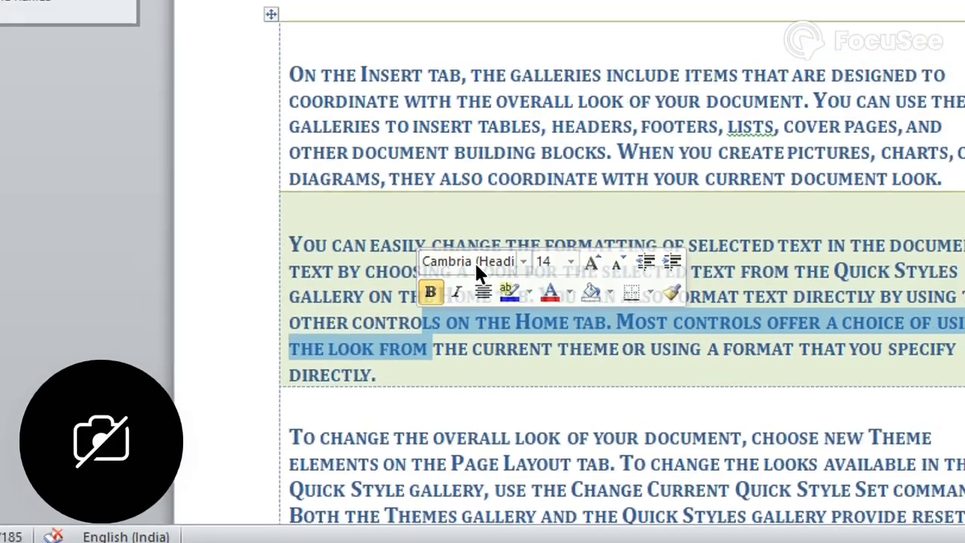
key("ctrl+a")
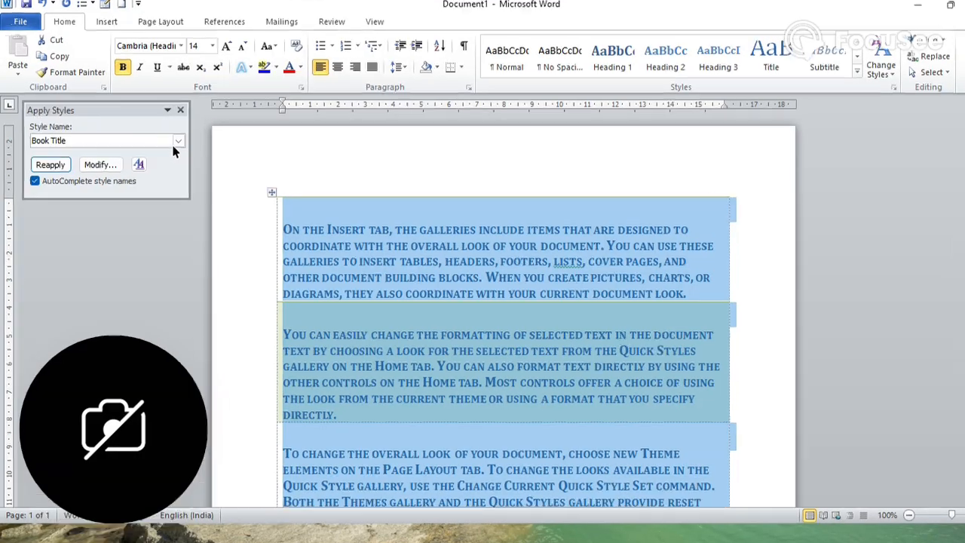
left_click(172, 141)
scroll(89, 215, "down", 3)
scroll(85, 213, "up", 2)
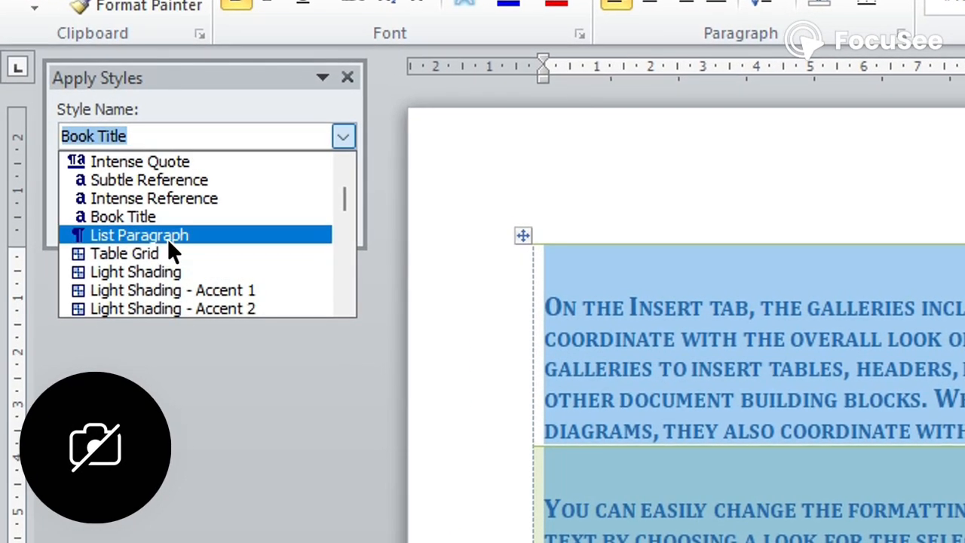
left_click(174, 271)
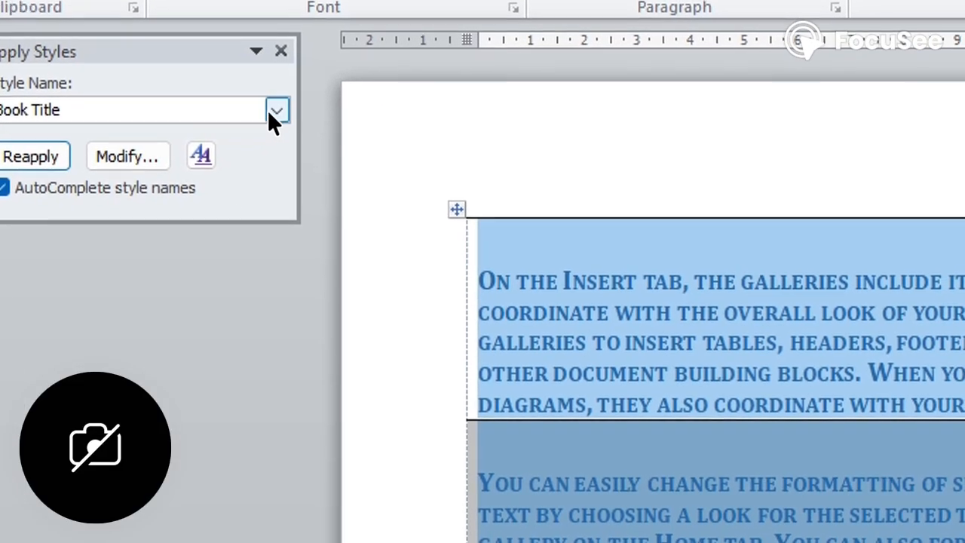
Apply a grey-and-black table style to the selected document text using Apply Styles.
left_click(276, 113)
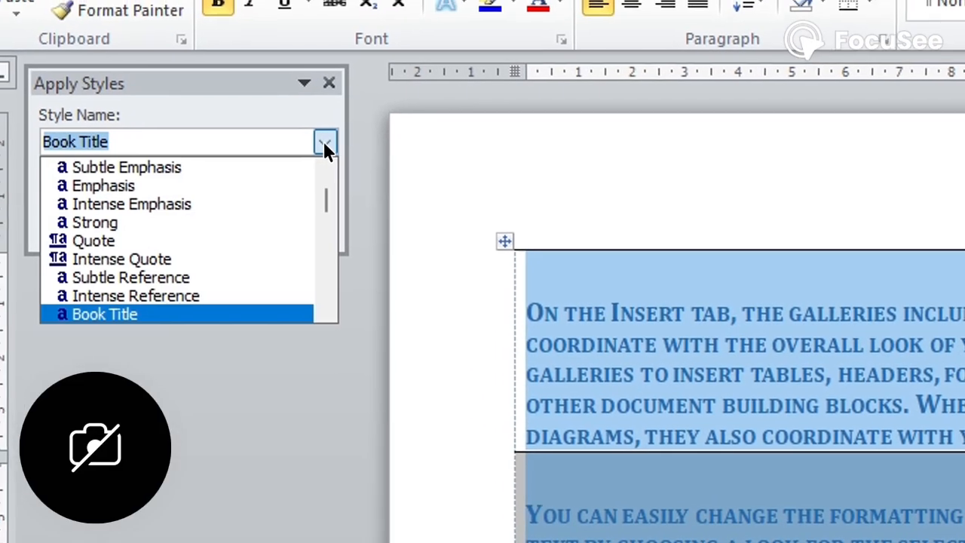
scroll(121, 233, "down", 15)
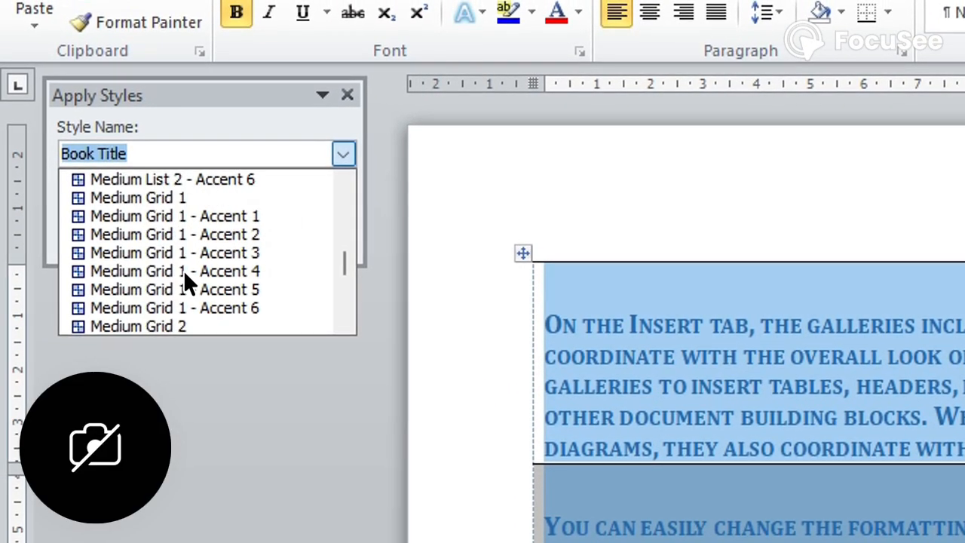
scroll(183, 270, "down", 13)
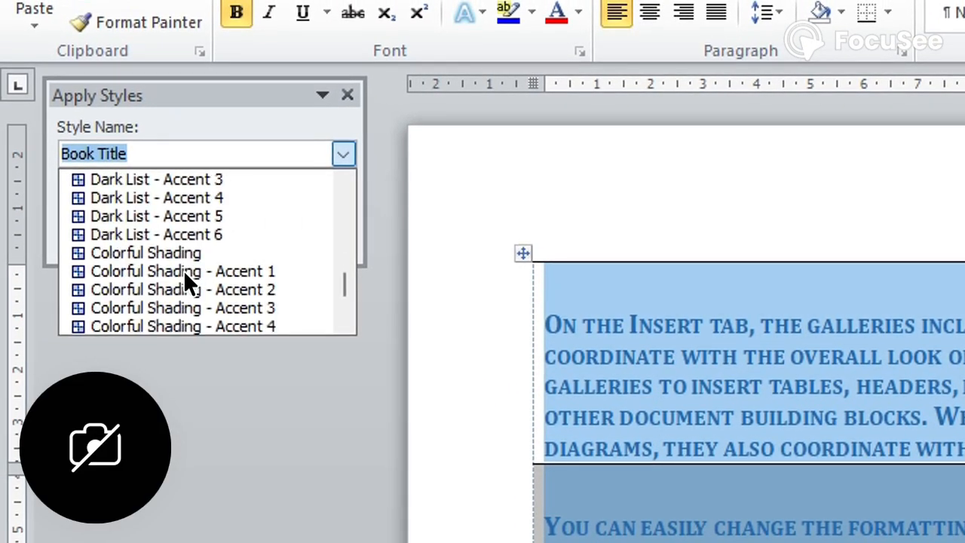
left_click(197, 234)
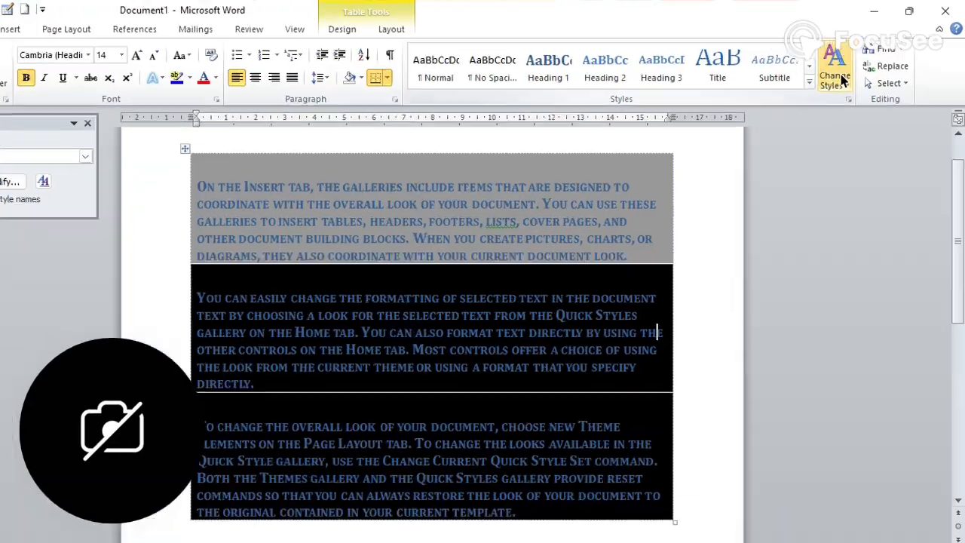
View the style sets available under Change Styles and close the list without choosing one.
left_click(837, 76)
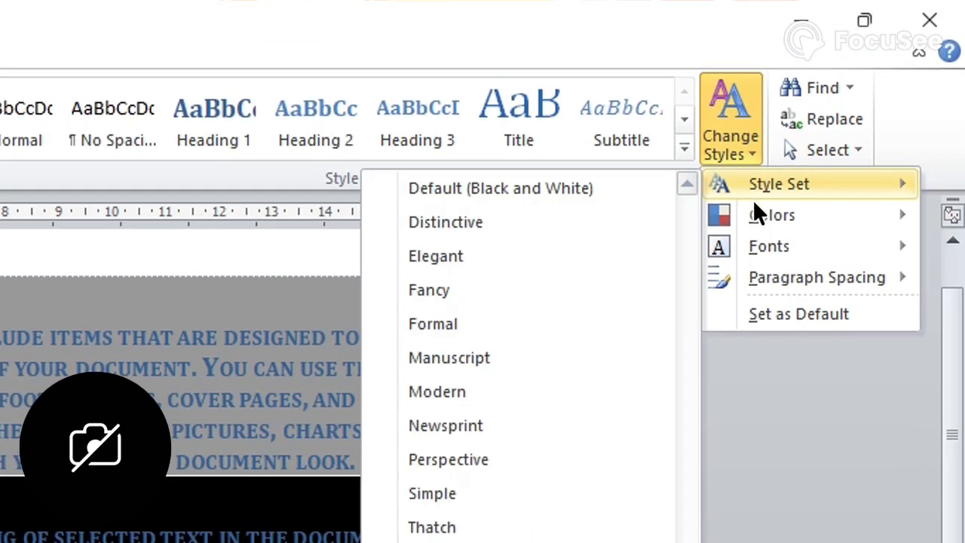
mouse_move(755, 219)
left_click(767, 436)
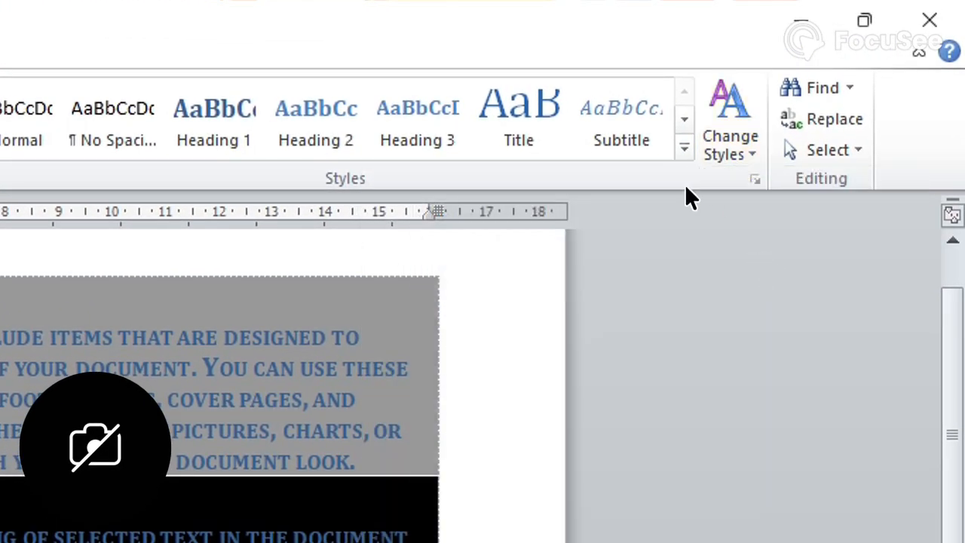
Apply the Medium List 1 - Accent 4 table style using Apply Styles, then close Apply Styles.
left_click(684, 149)
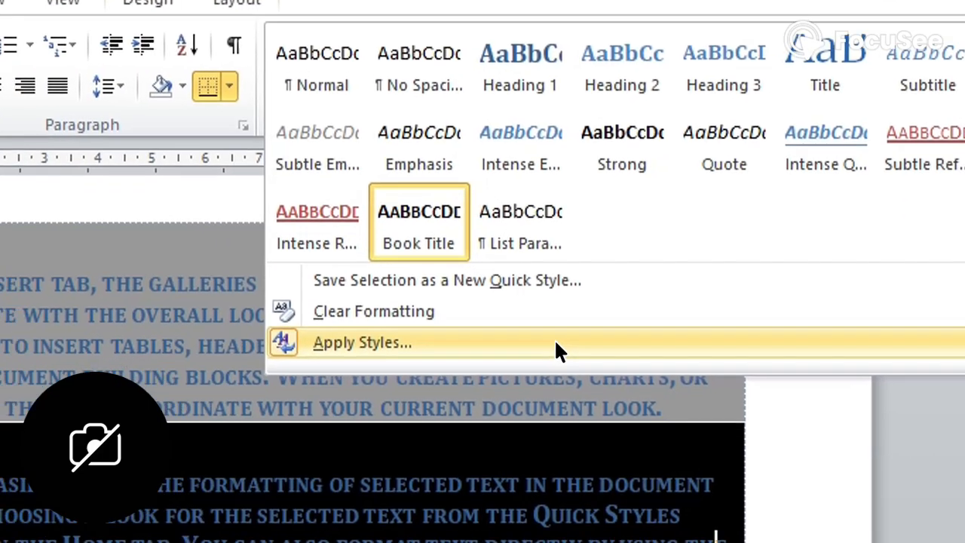
left_click(554, 347)
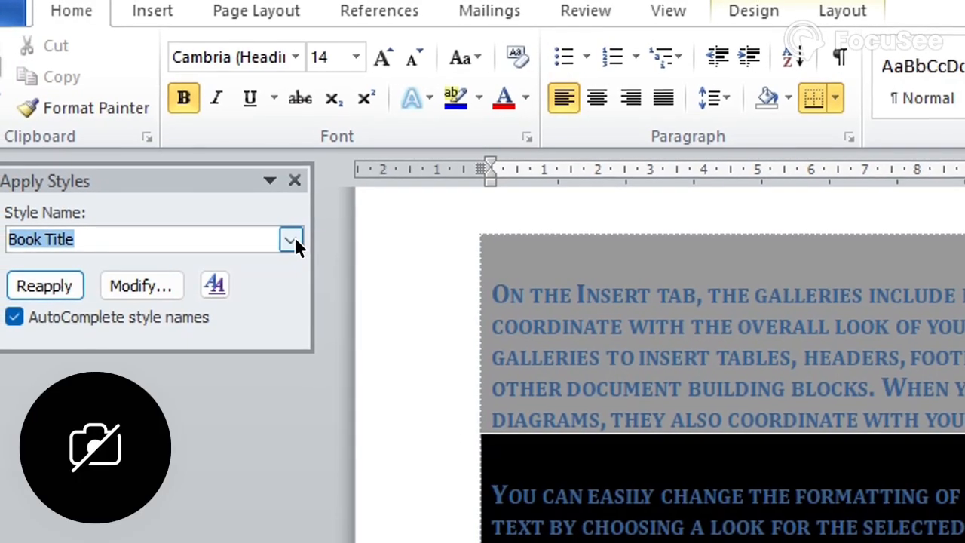
left_click(54, 228)
scroll(22, 292, "down", 5)
scroll(240, 322, "down", 10)
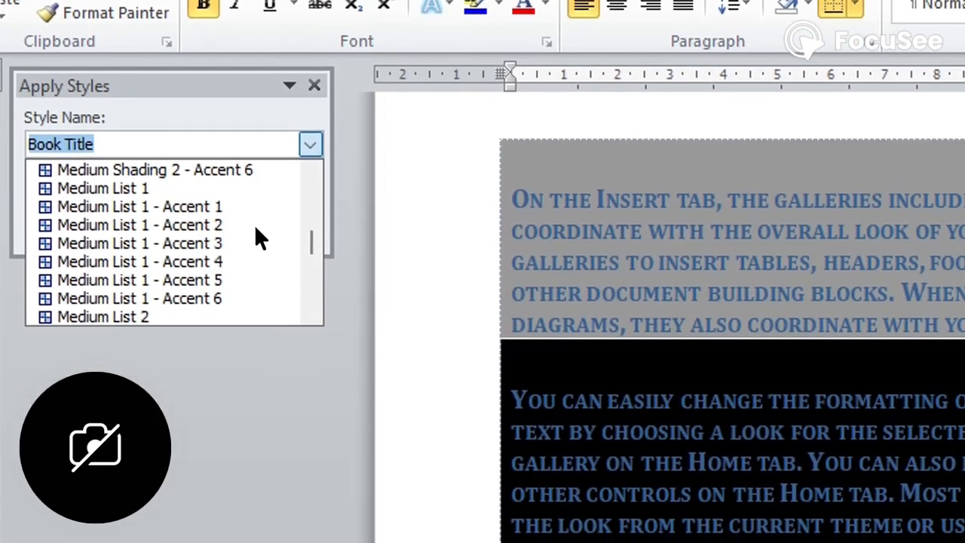
left_click(243, 254)
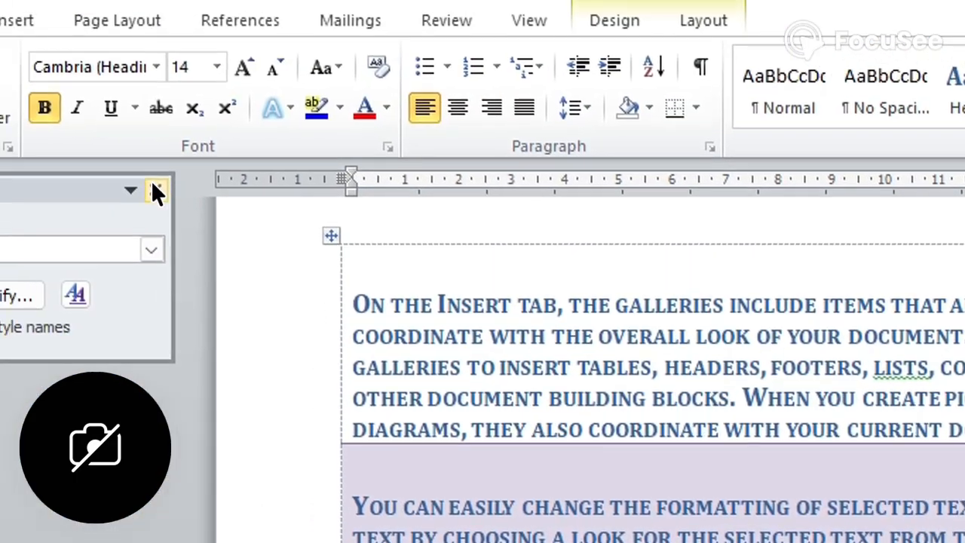
left_click(157, 191)
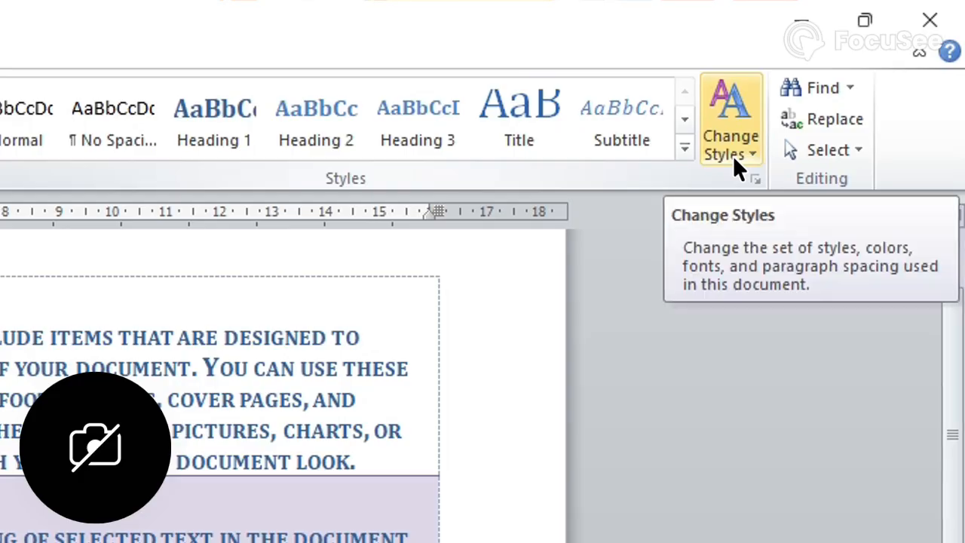
Look over the Change Styles options once more and dismiss them, leaving the document text deselected.
left_click(730, 152)
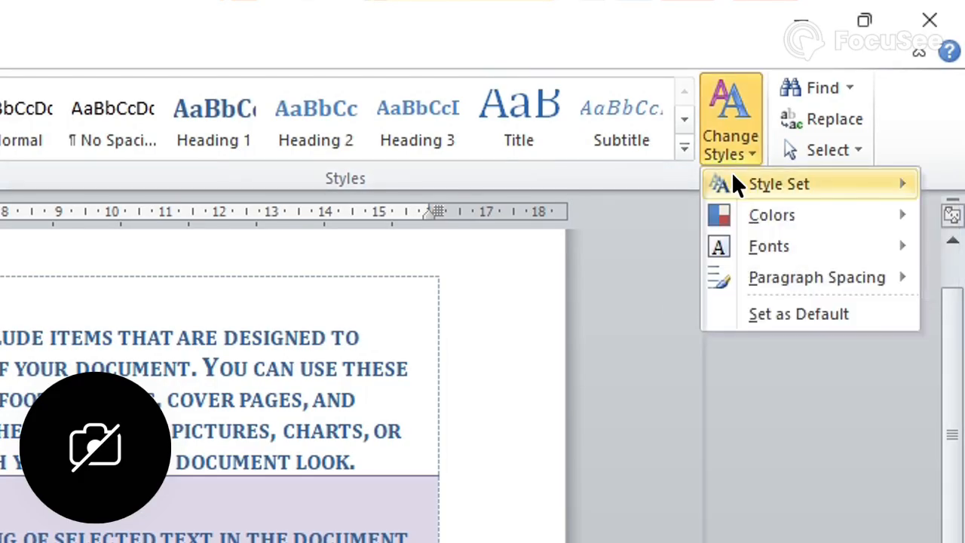
mouse_move(733, 183)
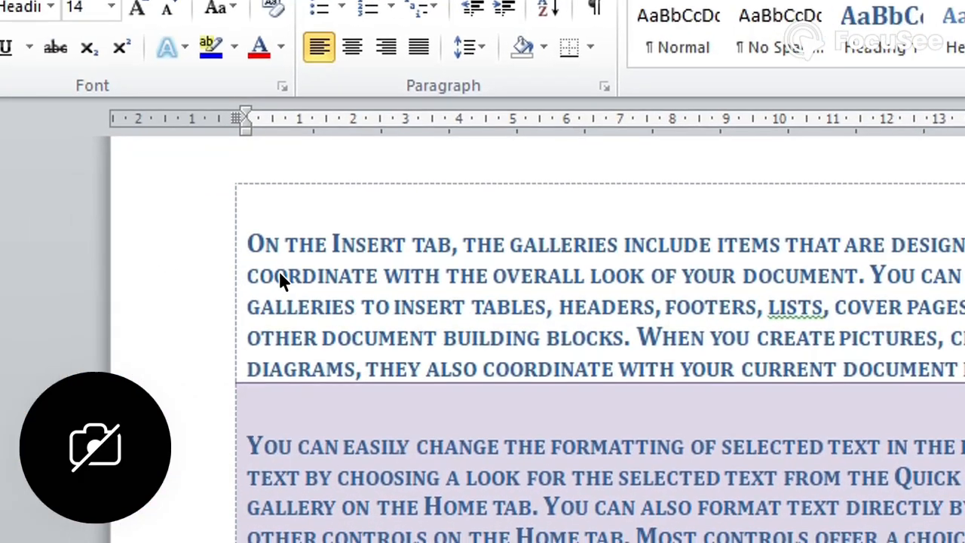
left_click(476, 291)
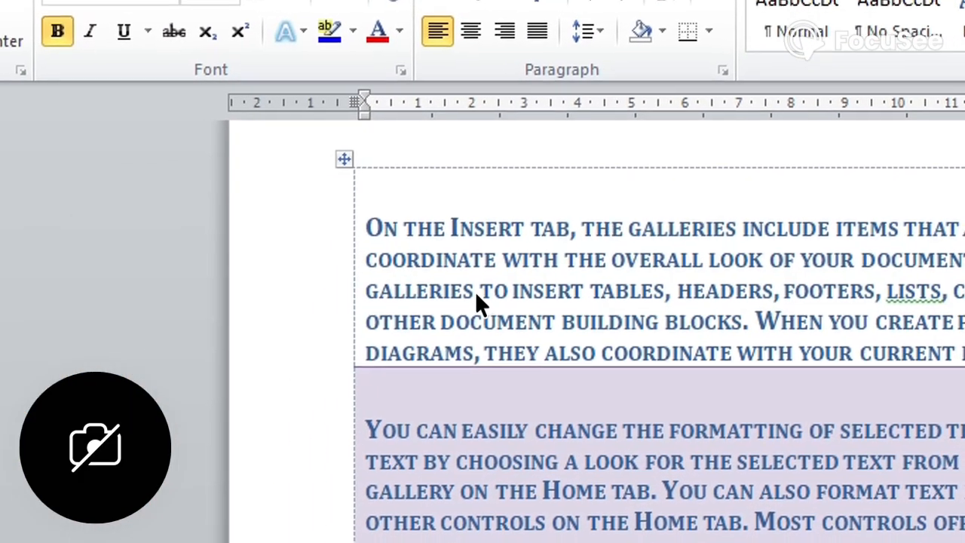
key("ctrl+a")
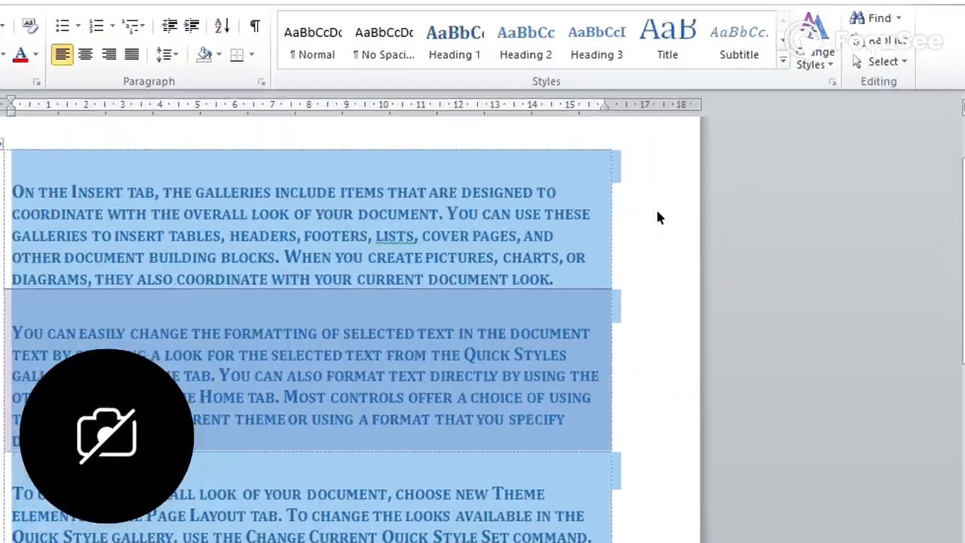
left_click(743, 190)
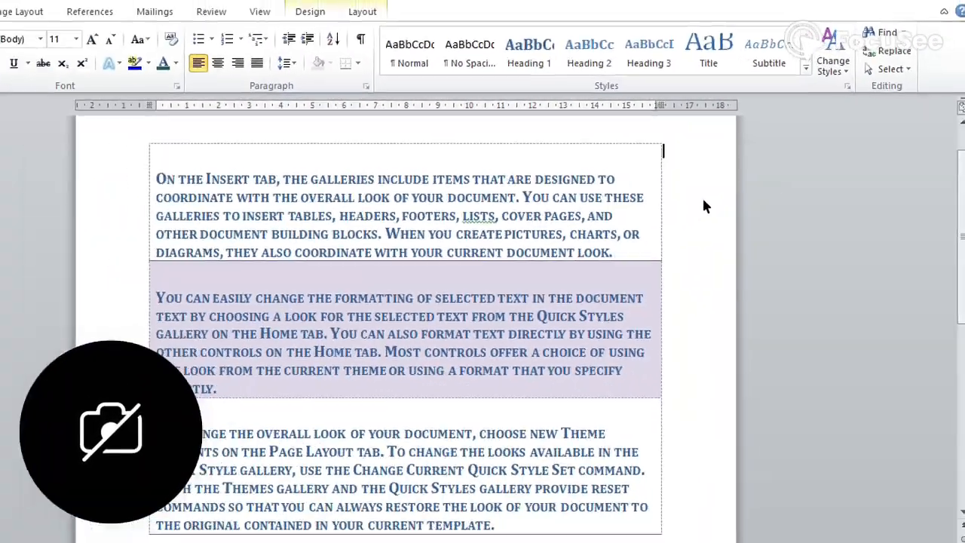
Undo all the table, Book Title, reference and heading style changes back to the three plain Normal paragraphs.
key("ctrl+z")
key("ctrl+z")
key("ctrl+z")
key("ctrl+z")
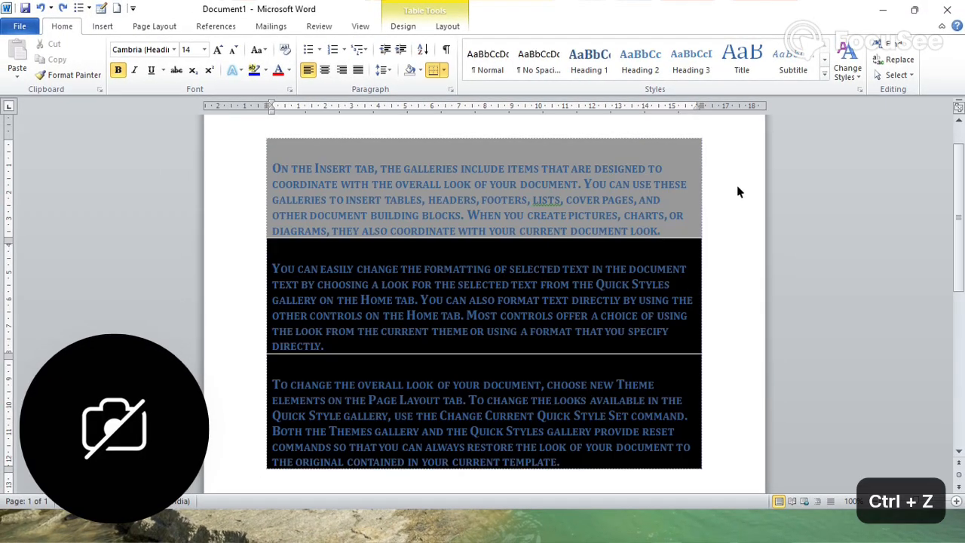
key("ctrl+z")
key("ctrl+z")
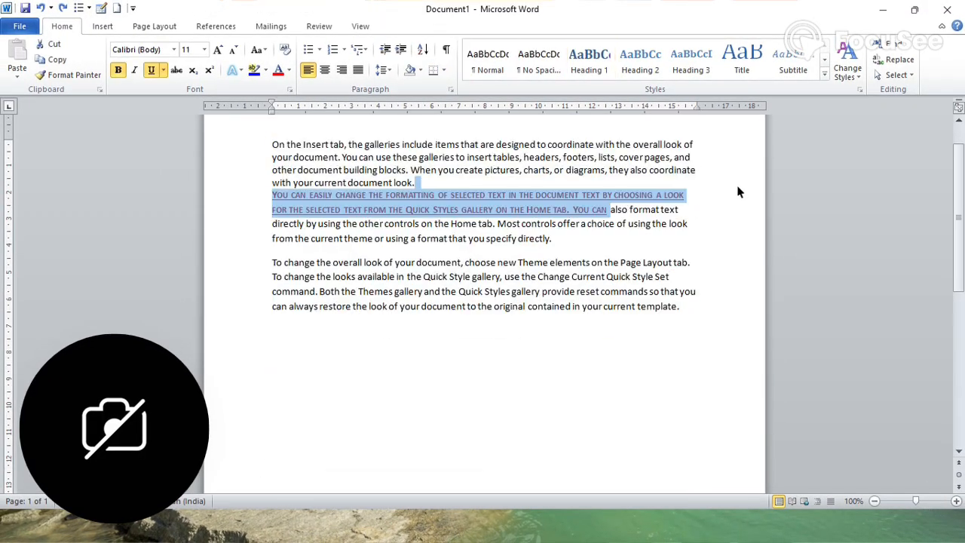
key("ctrl+z")
key("ctrl+z")
key("ctrl+z")
key("ctrl+z")
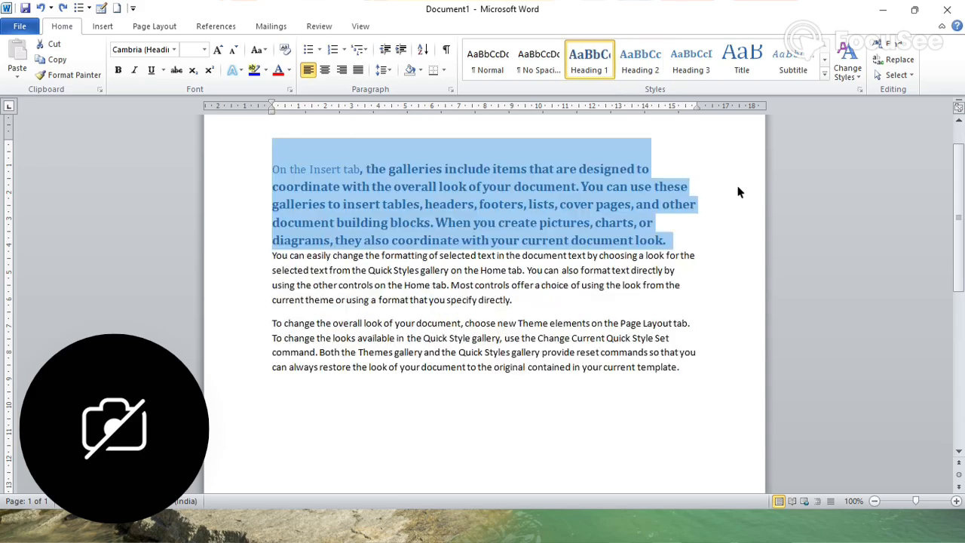
key("ctrl+z")
key("ctrl+z")
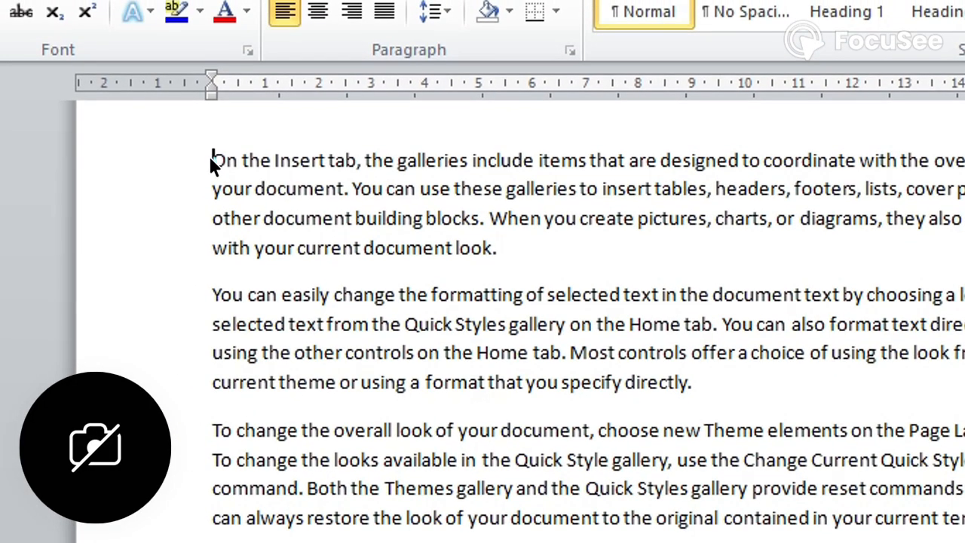
Select all three paragraphs and open the list of style sets under Change Styles.
left_click_drag(209, 162, 935, 463)
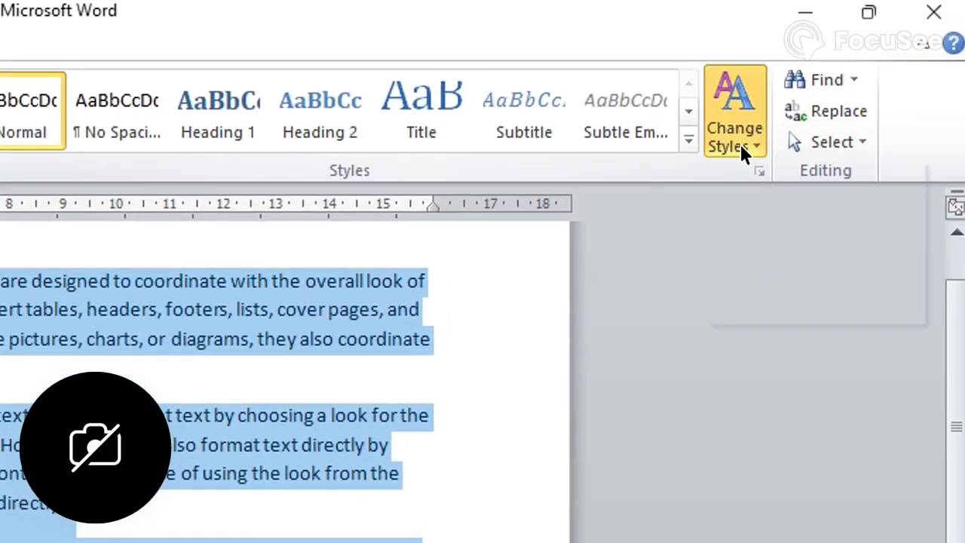
left_click(774, 85)
mouse_move(781, 115)
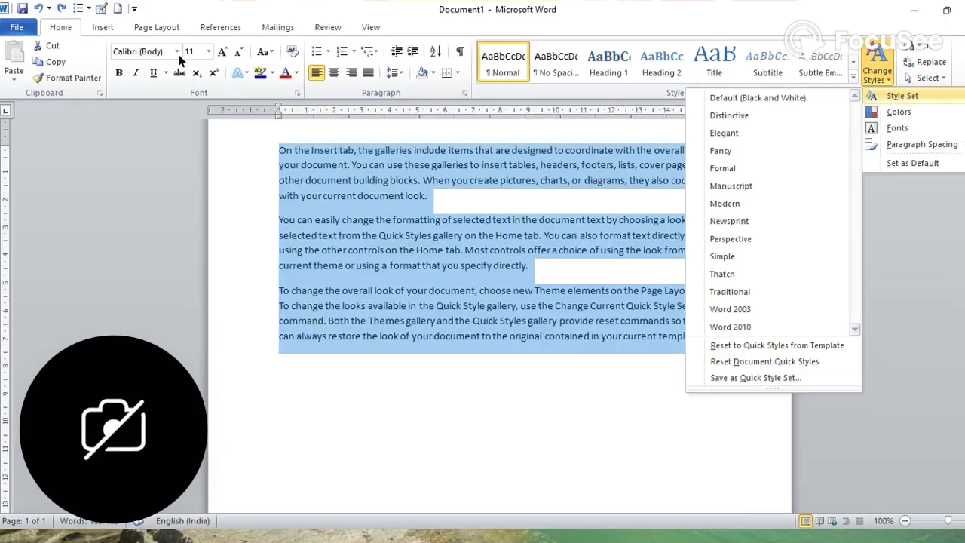
Preview the Comic Sans MS font on the selected paragraphs and cancel the font choice.
left_click(174, 50)
left_click(174, 50)
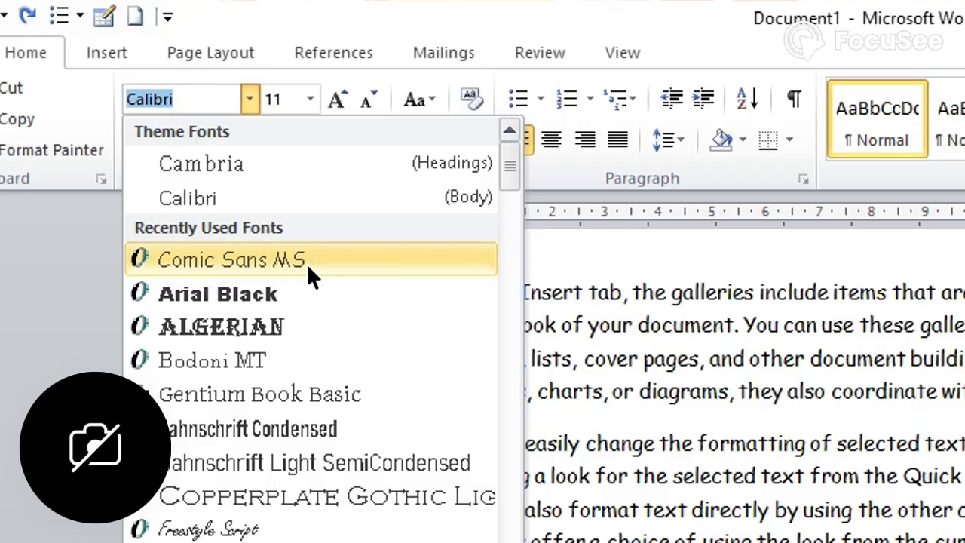
key("Escape")
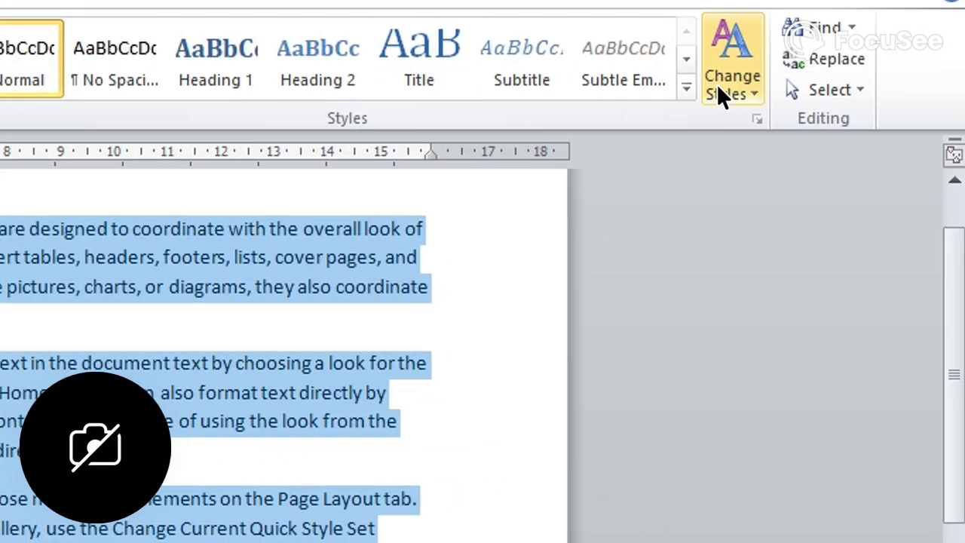
Look over the theme color sets under Change Styles and dismiss the list without choosing one.
left_click(718, 91)
mouse_move(759, 224)
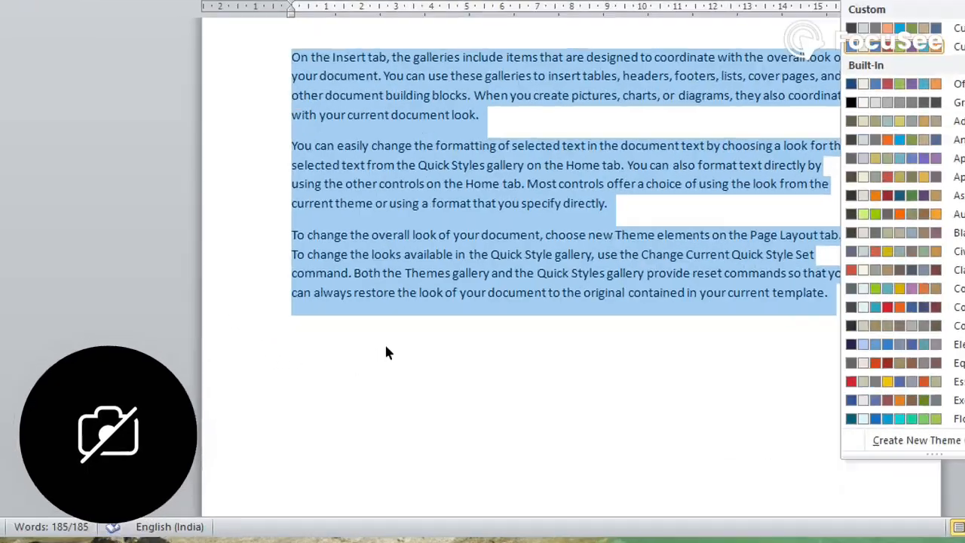
left_click(342, 362)
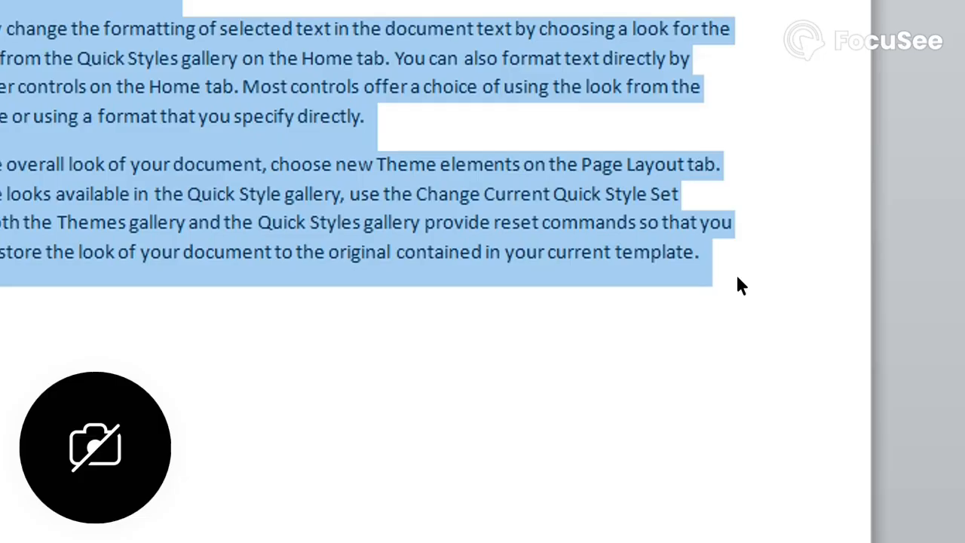
Deselect the text and insert the default clustered column chart below the last paragraph.
left_click(954, 268)
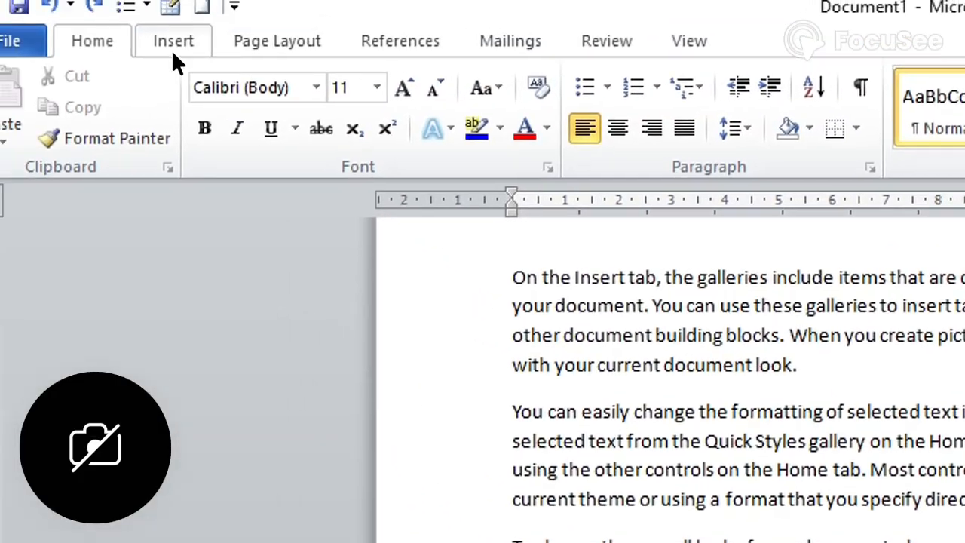
left_click(171, 47)
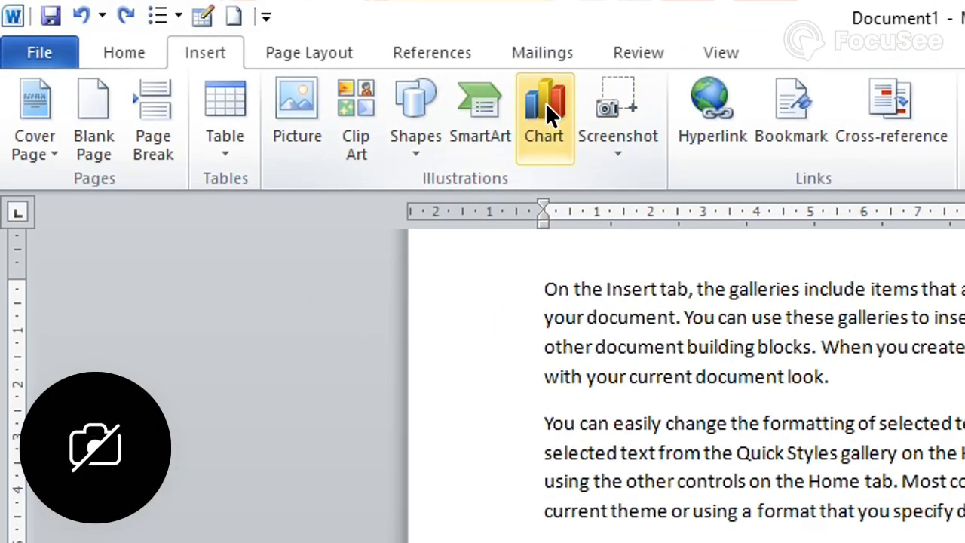
left_click(549, 106)
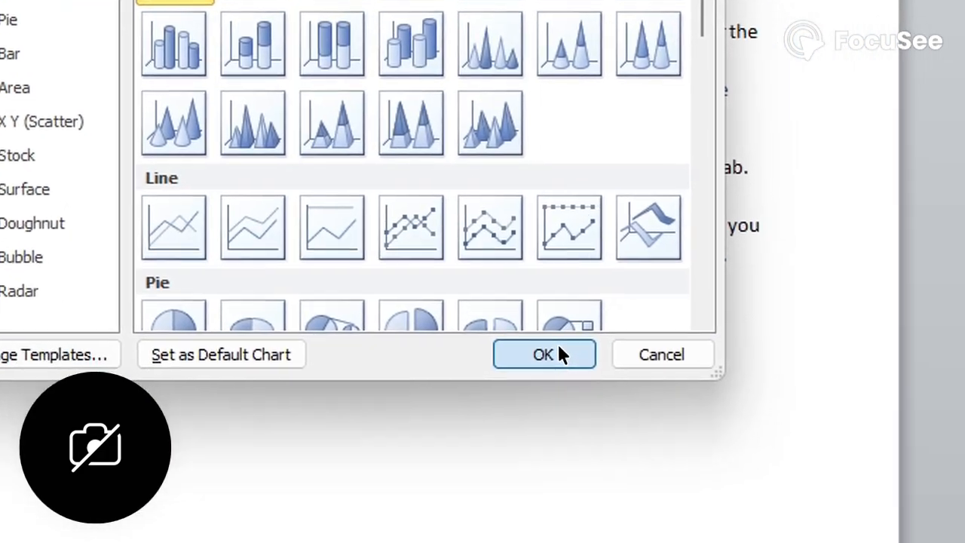
left_click(726, 527)
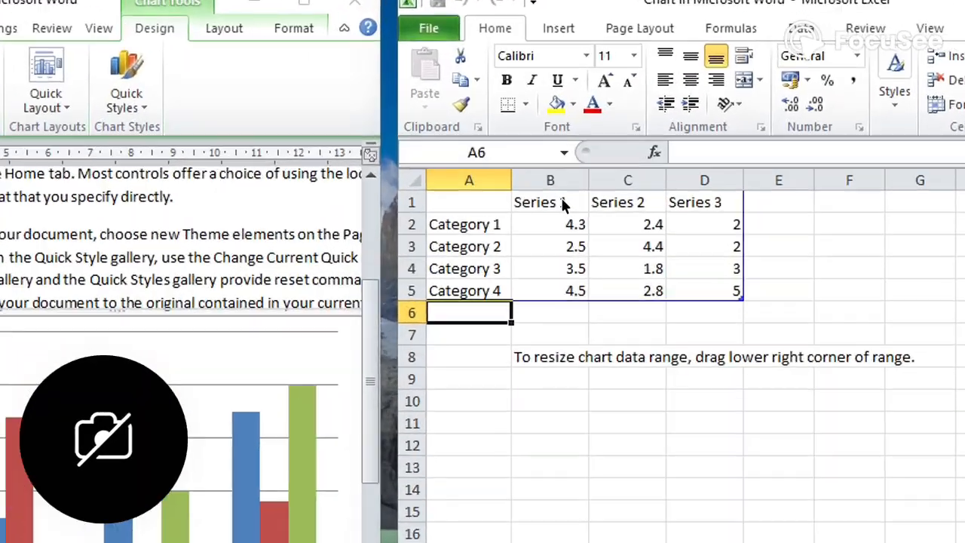
Enter the heading "student" in cell A1 of the chart's data sheet in Excel.
left_click(582, 143)
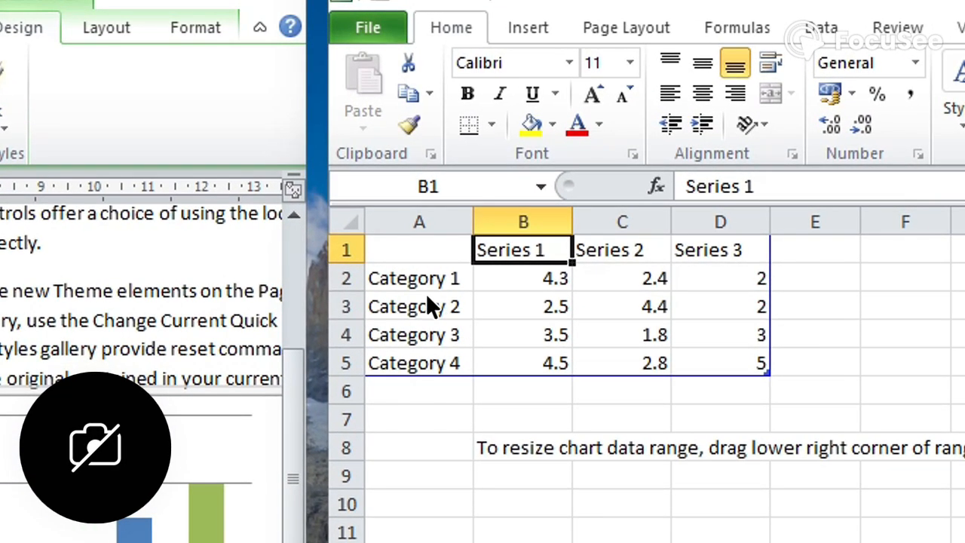
left_click(439, 249)
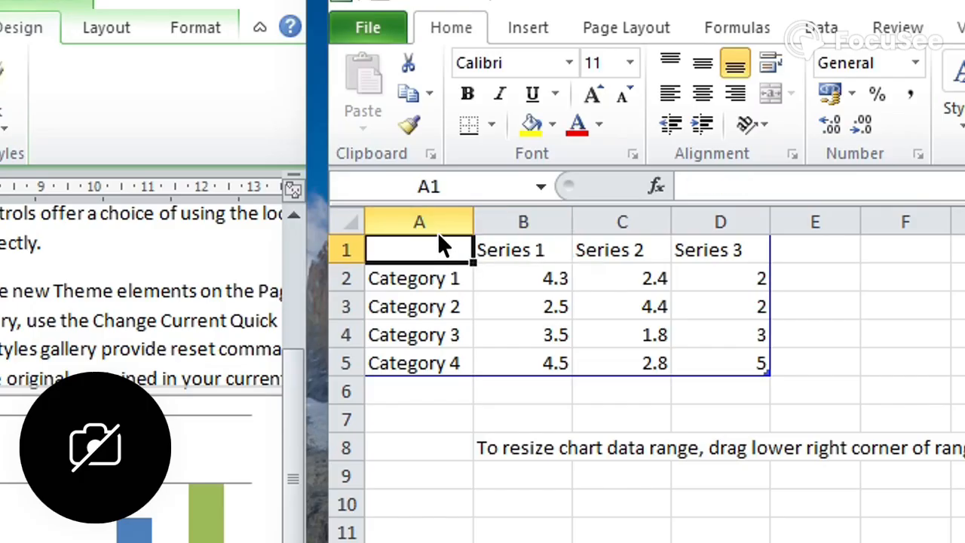
type("student")
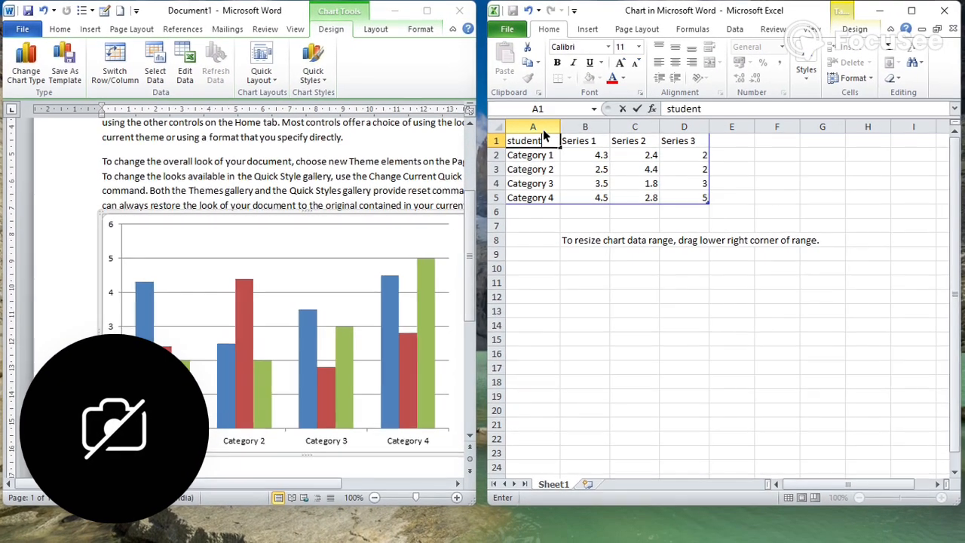
key("Return")
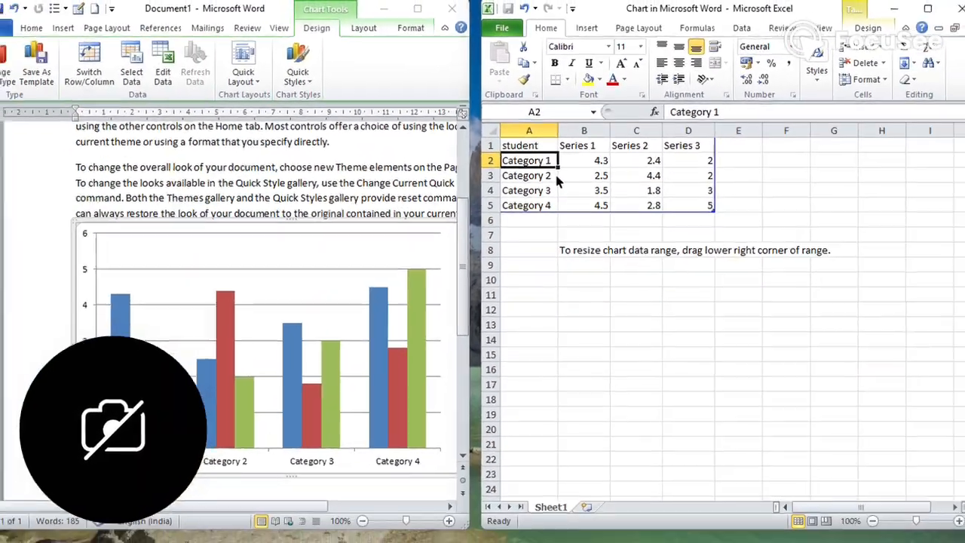
Replace the four category labels in A2:A5 with the students' first names.
type("ayush")
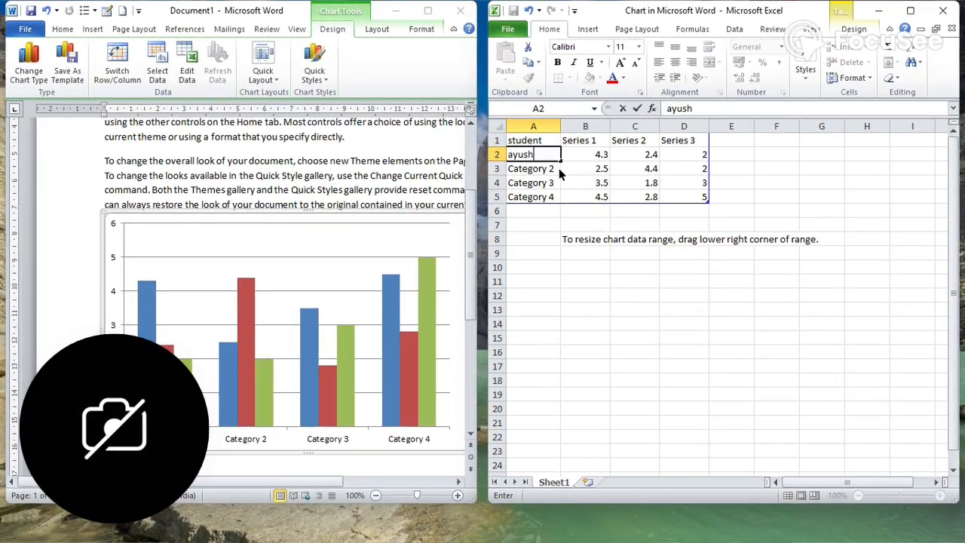
key("Return")
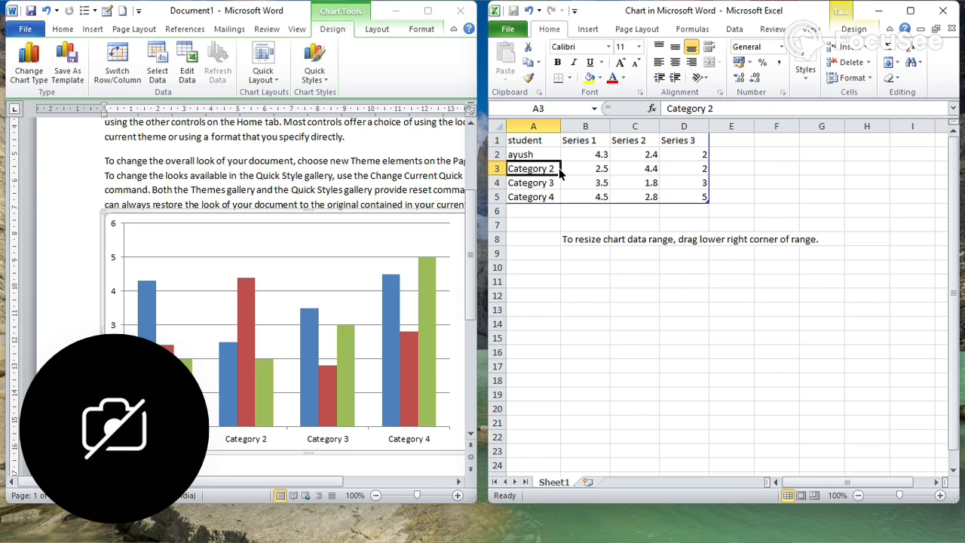
type("ni")
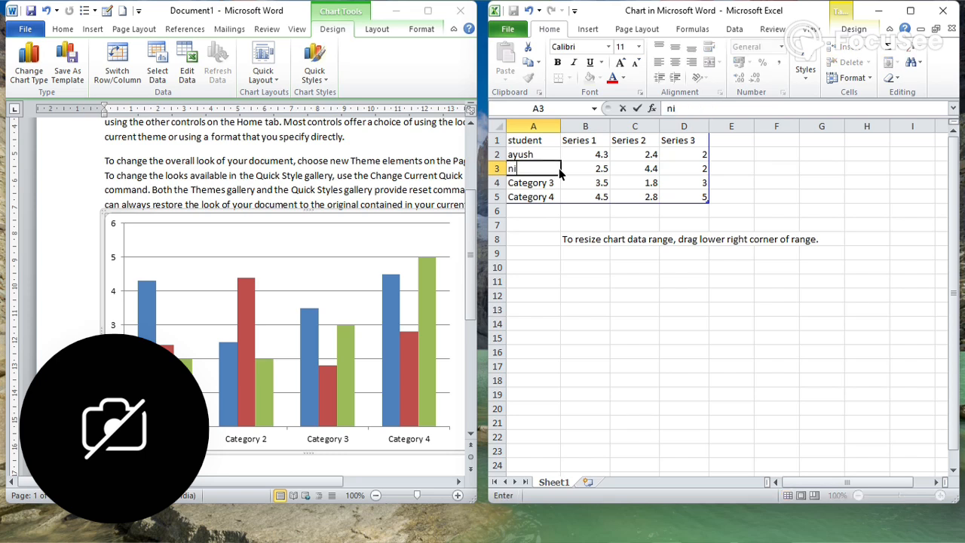
type("tin")
key("Return")
type("anurag")
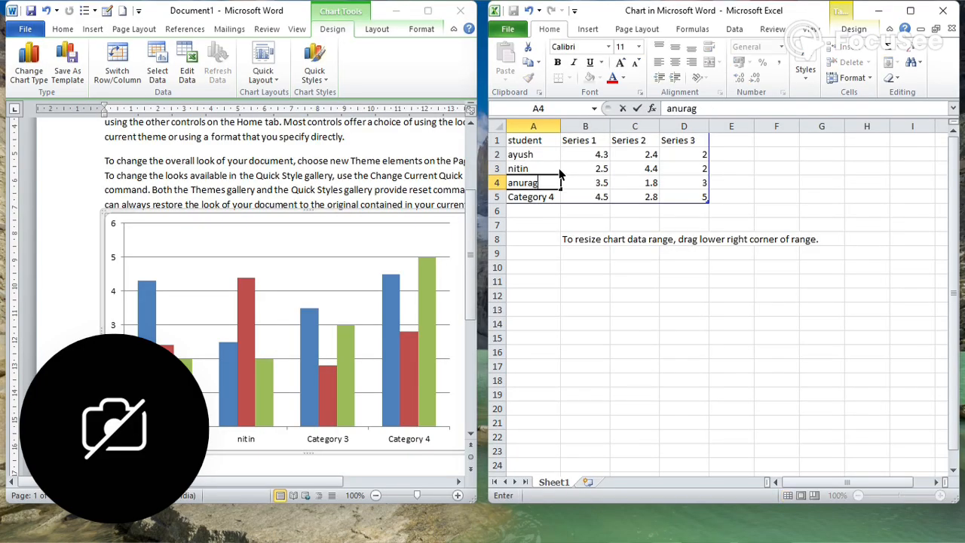
key("Return")
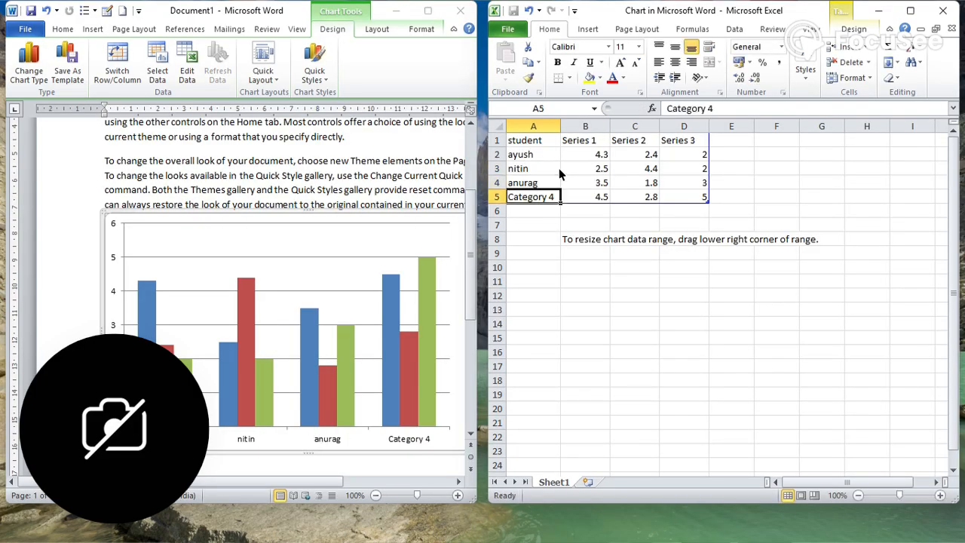
type("satyam")
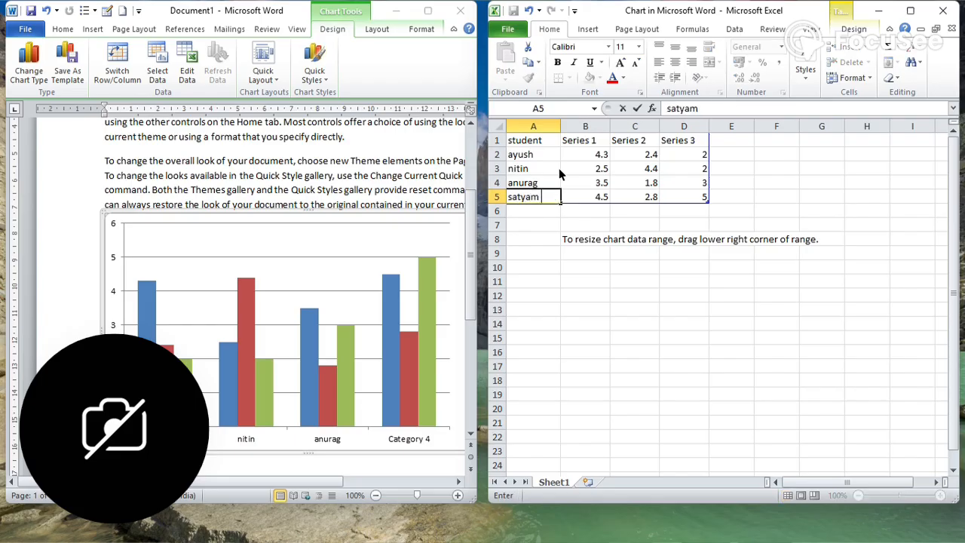
key("Right")
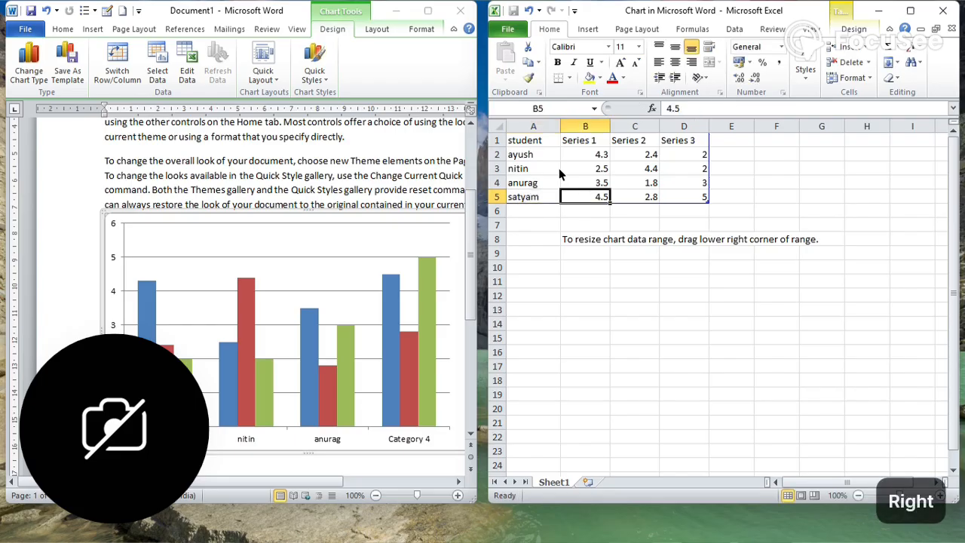
Rename the three series headings in B1:D1 as maths, english and sst.
key("Up")
key("Up")
key("Up")
key("Up")
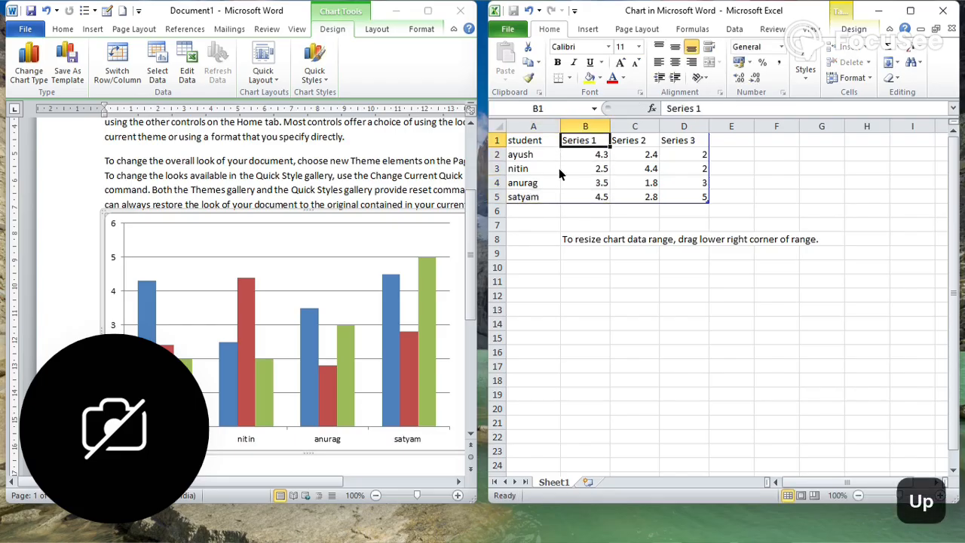
type("maths")
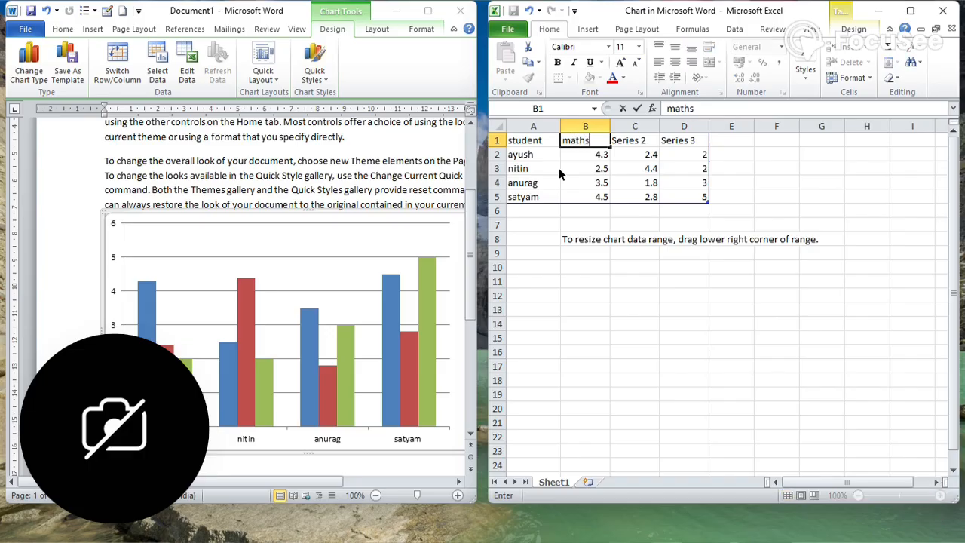
key("Right")
type("e")
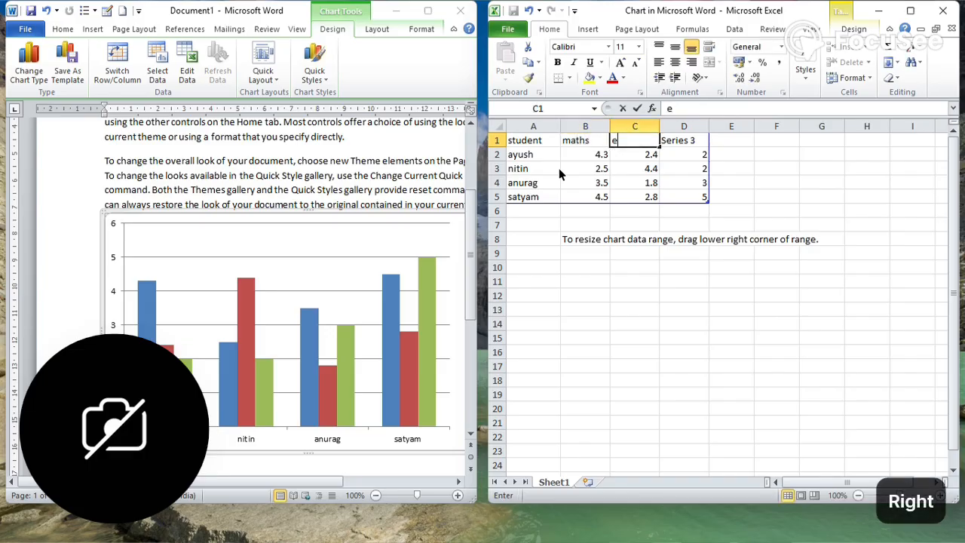
type("nglish")
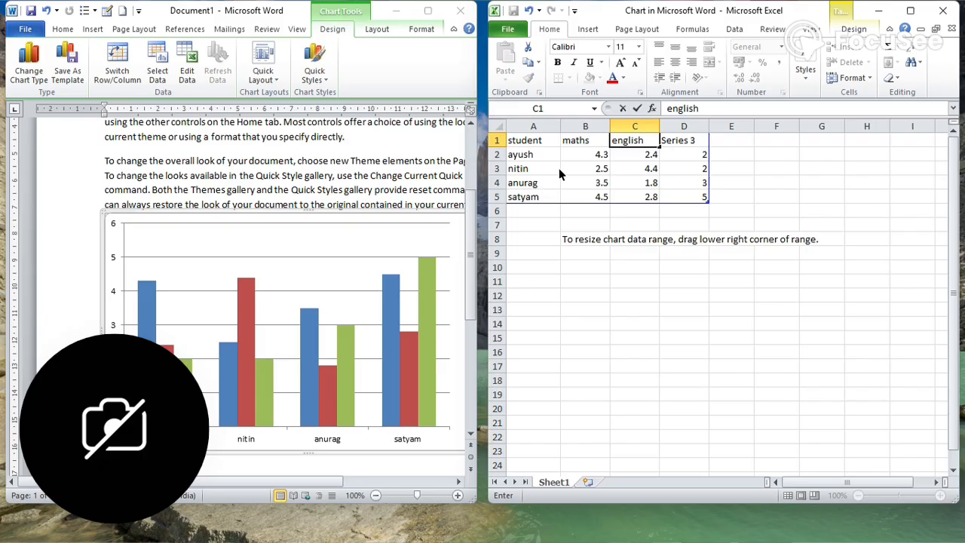
key("Right")
type("ss")
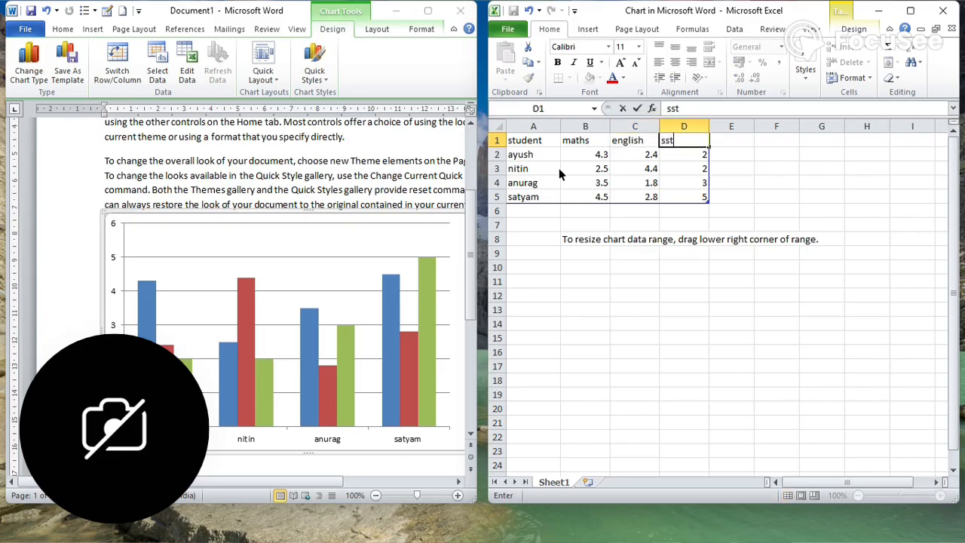
Enter the sst marks 96 and 56 for the first two students in D2:D3.
key("Down")
type("26")
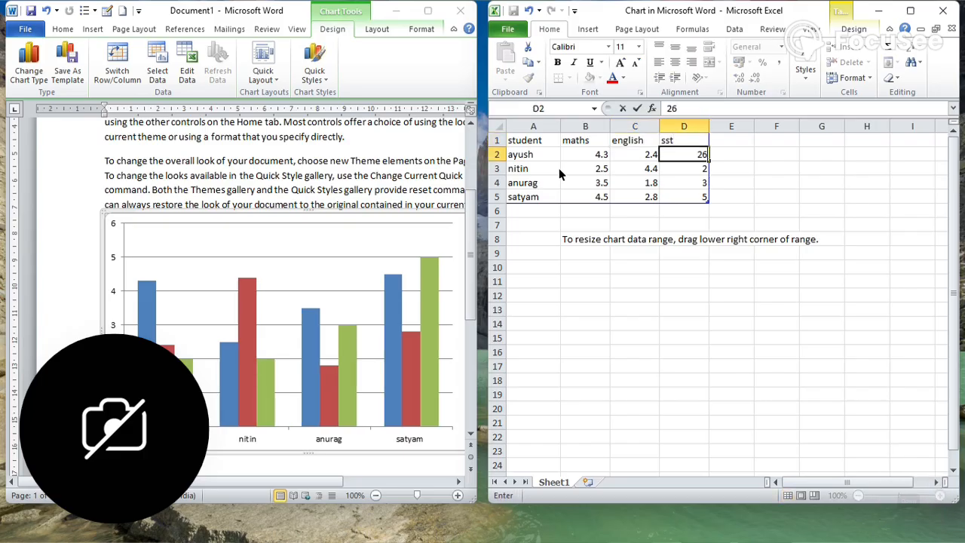
key("BackSpace")
key("BackSpace")
type("96")
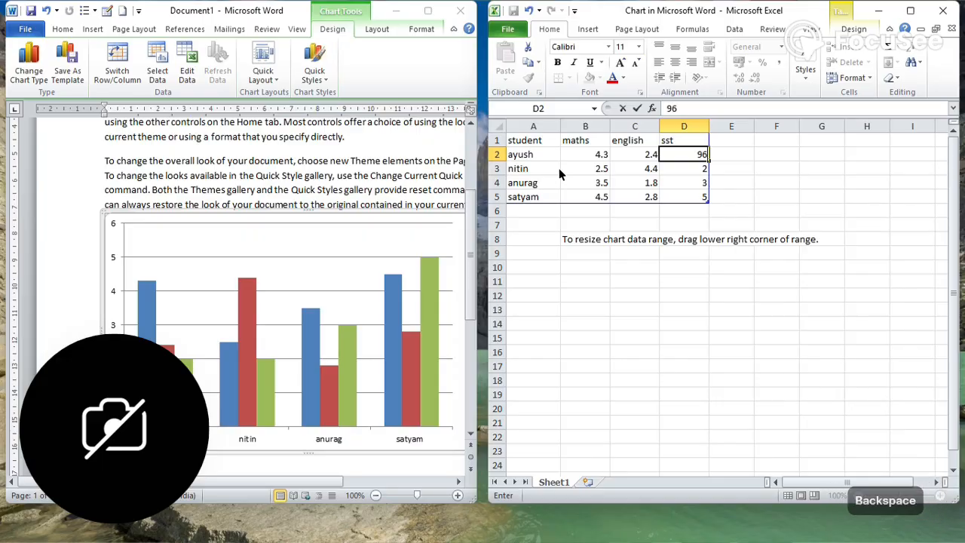
key("Down")
type("56")
key("Down")
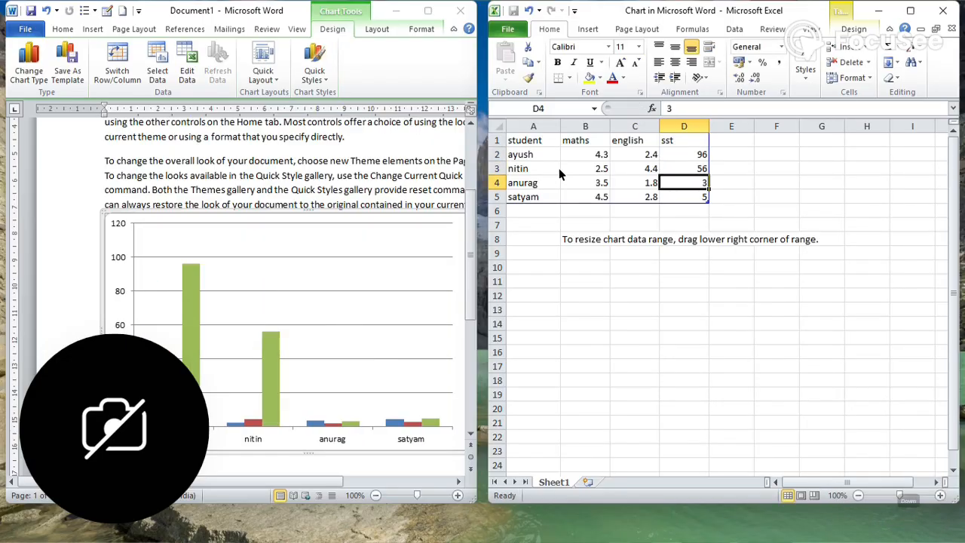
Enter the sst marks 42 and 65 for the last two students in D4:D5.
type("42")
key("Left")
key("Down")
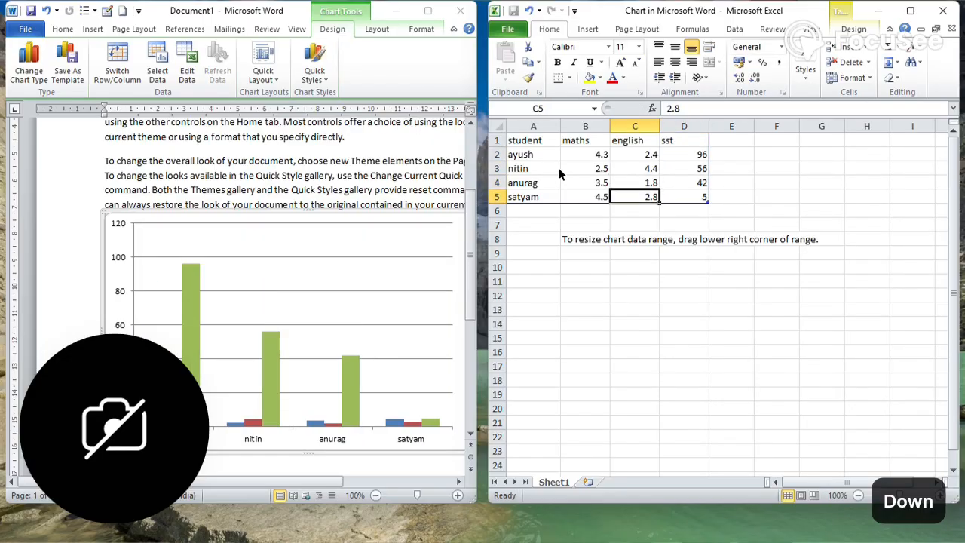
key("Right")
key("Right")
key("Left")
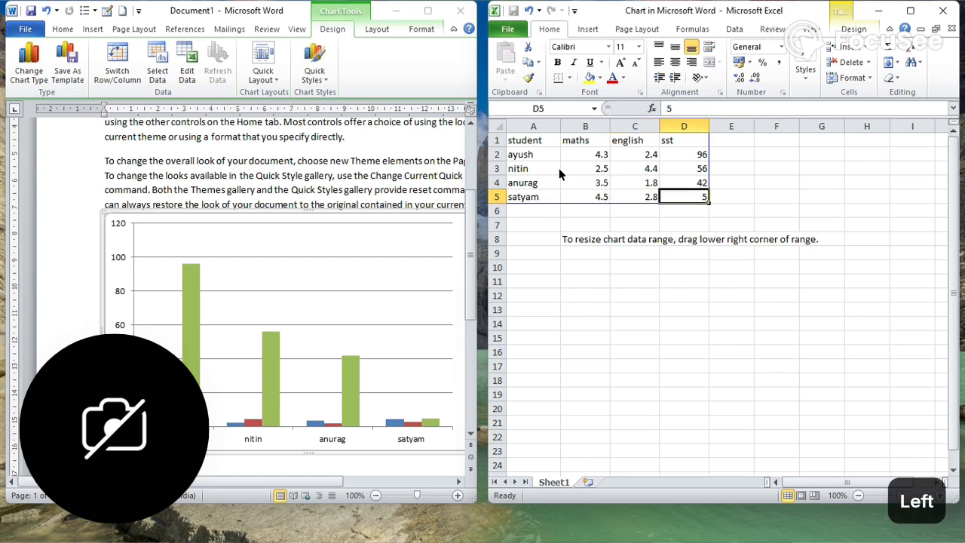
type("65")
key("Left")
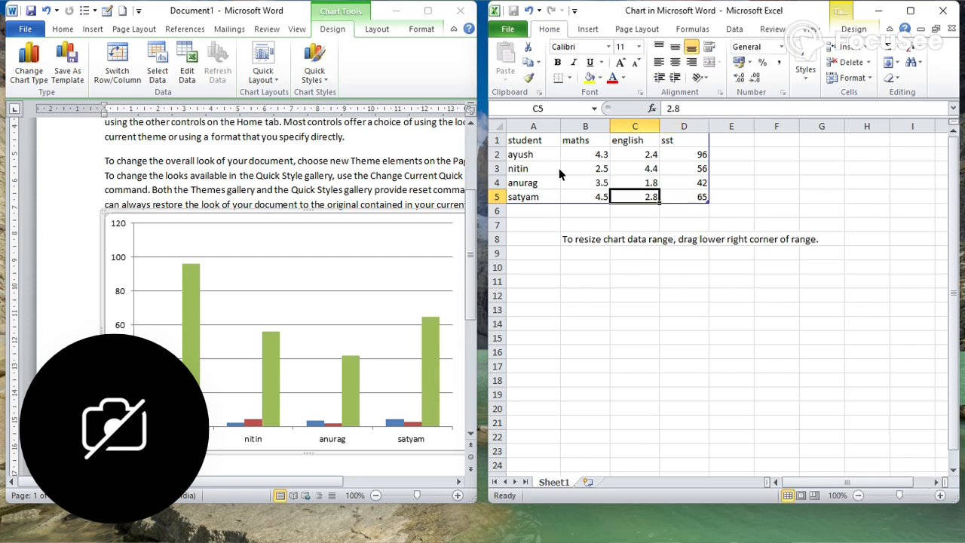
Enter 45 as the first english mark in C2 and fill it down to C5 as a series.
key("Up")
key("Up")
key("Up")
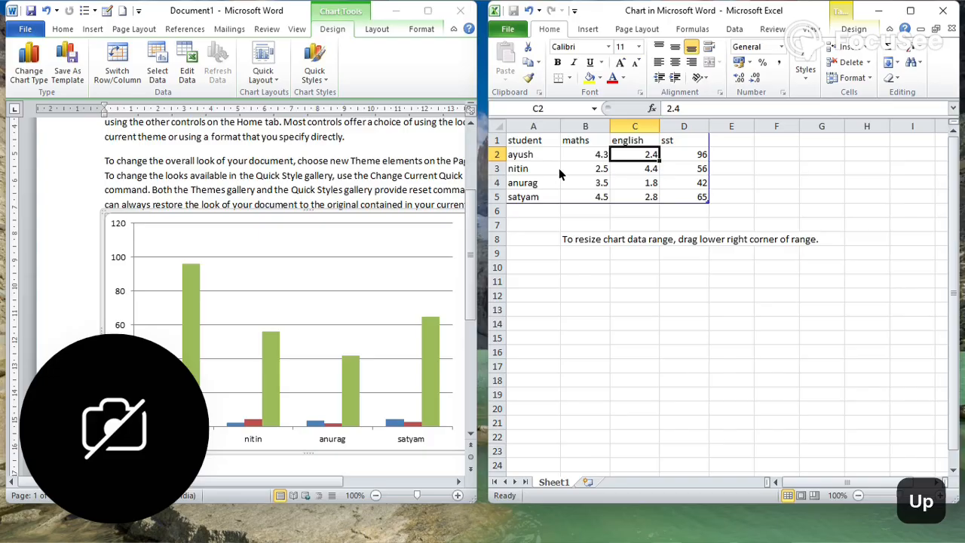
scroll(558, 174, "down", 2)
scroll(625, 222, "up", 2)
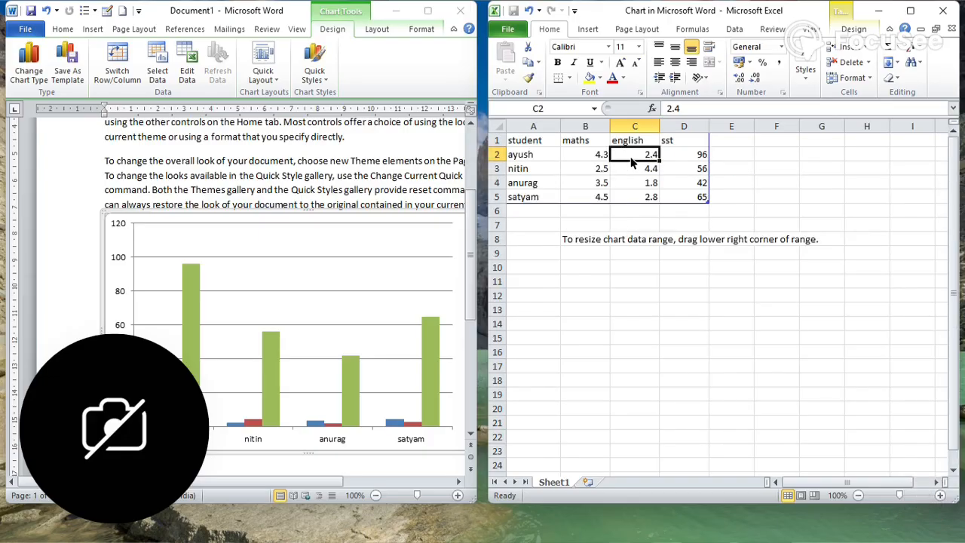
key("BackSpace")
key("BackSpace")
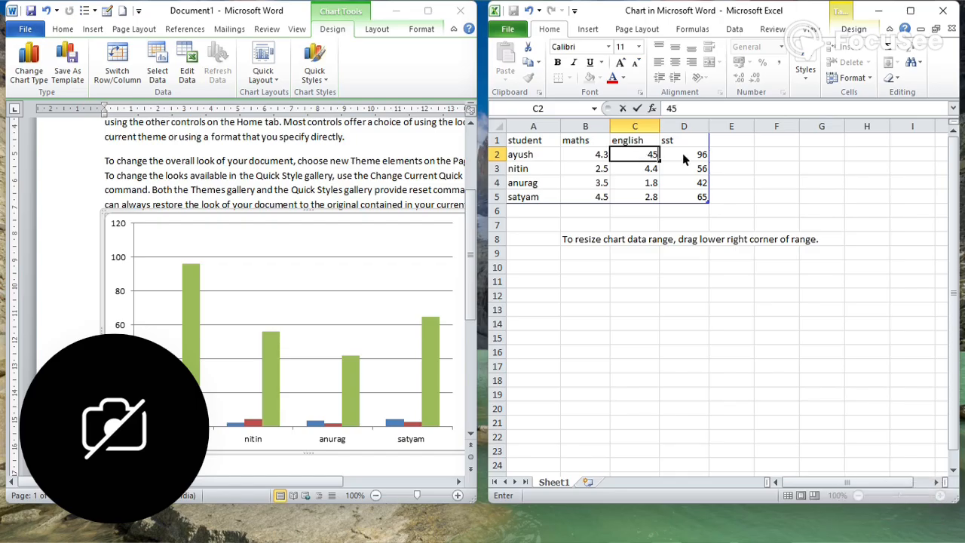
left_click_drag(661, 160, 660, 205)
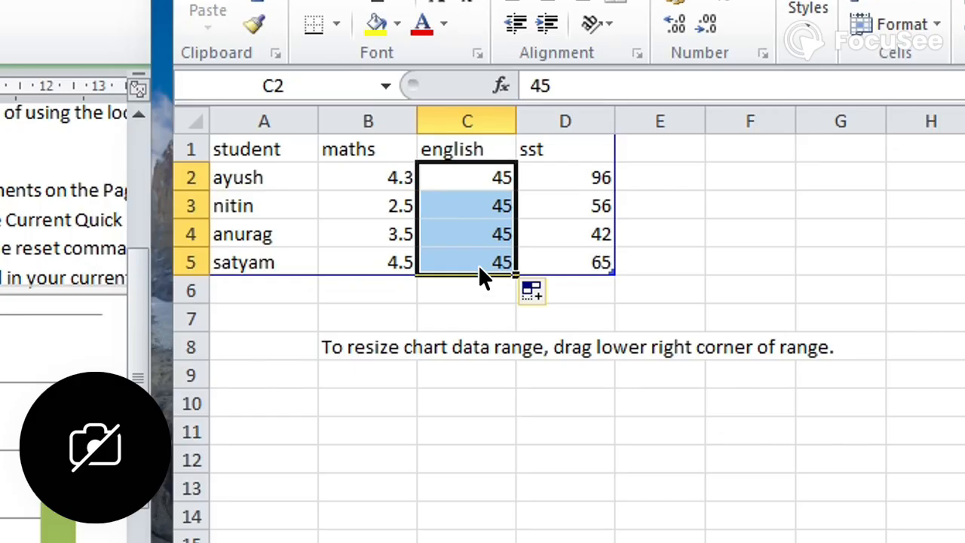
left_click(529, 292)
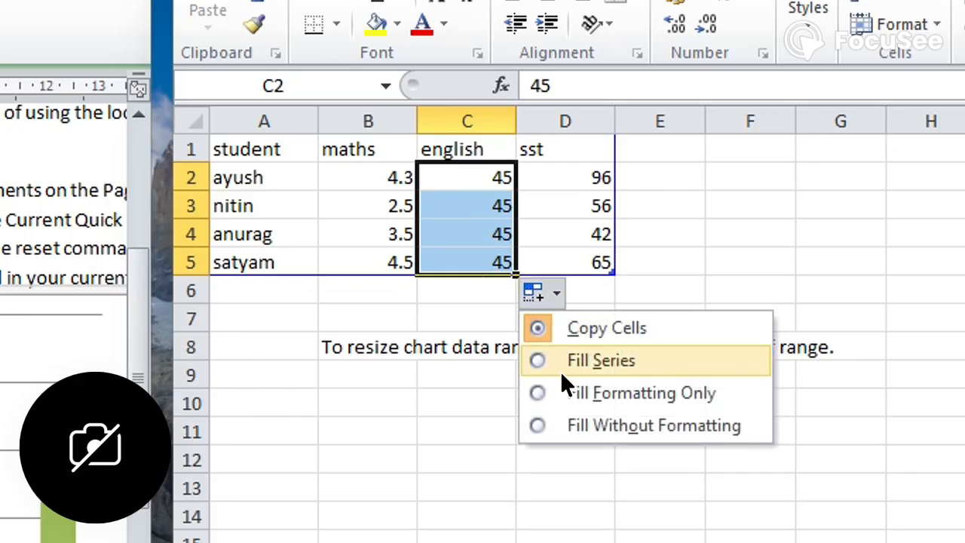
left_click(571, 365)
Enter 50 as the first maths mark in B2 and fill it down to B5 as a series.
left_click(404, 181)
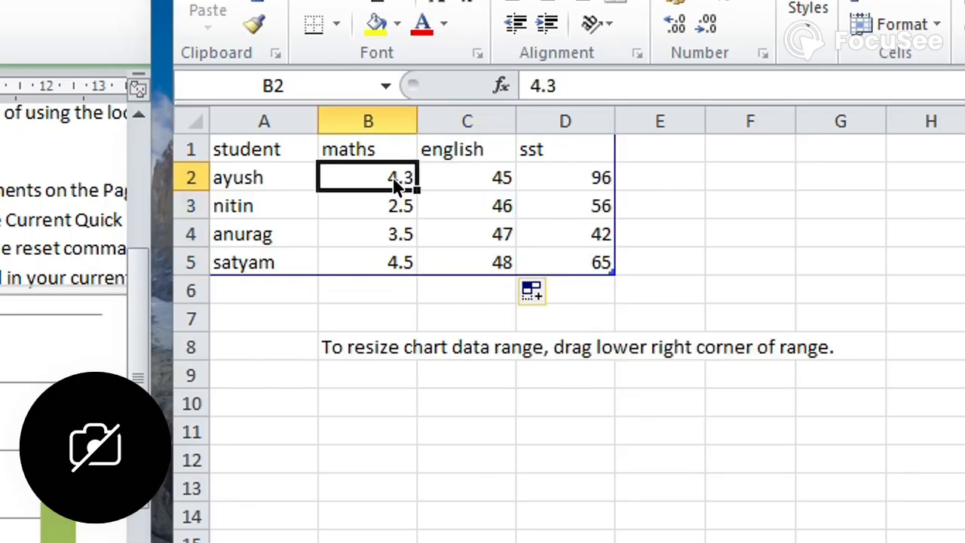
type("50")
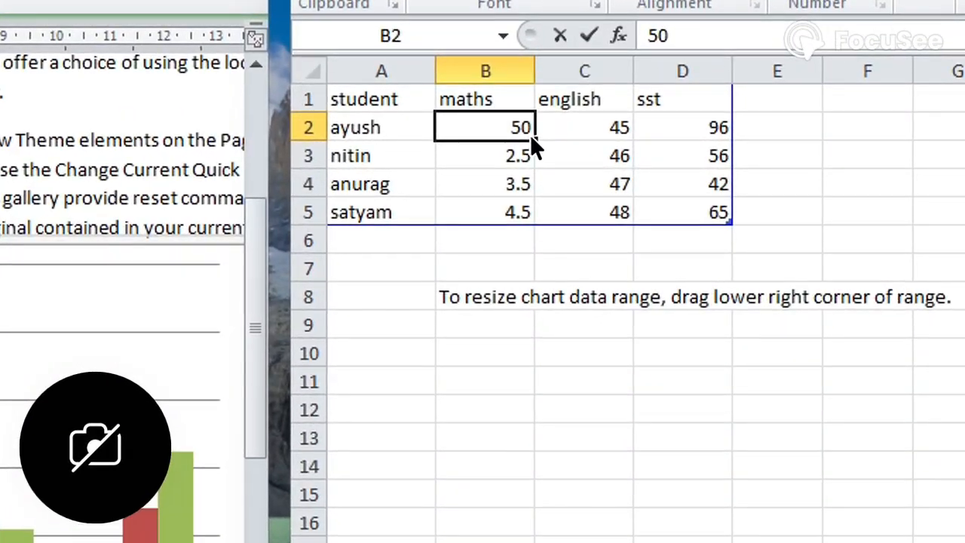
left_click_drag(532, 140, 538, 225)
left_click(551, 240)
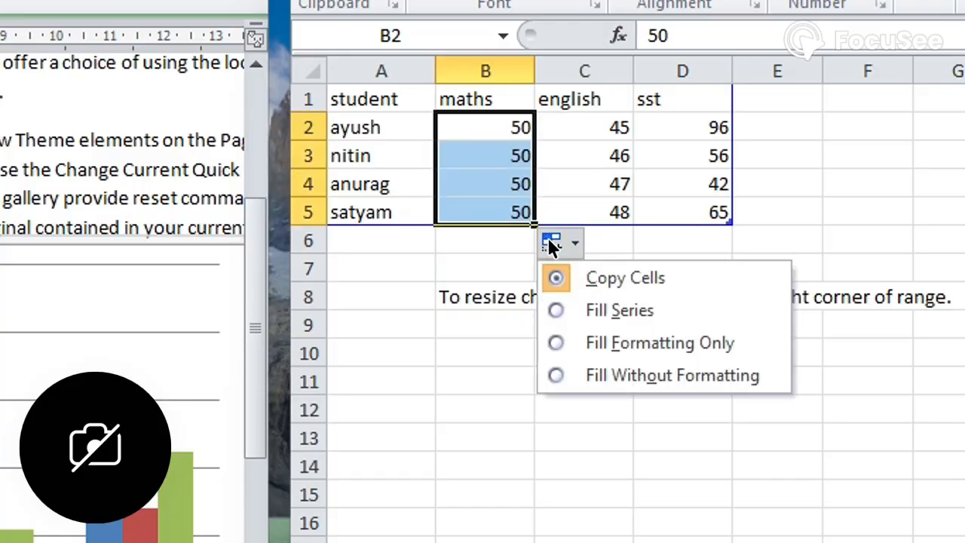
left_click(573, 310)
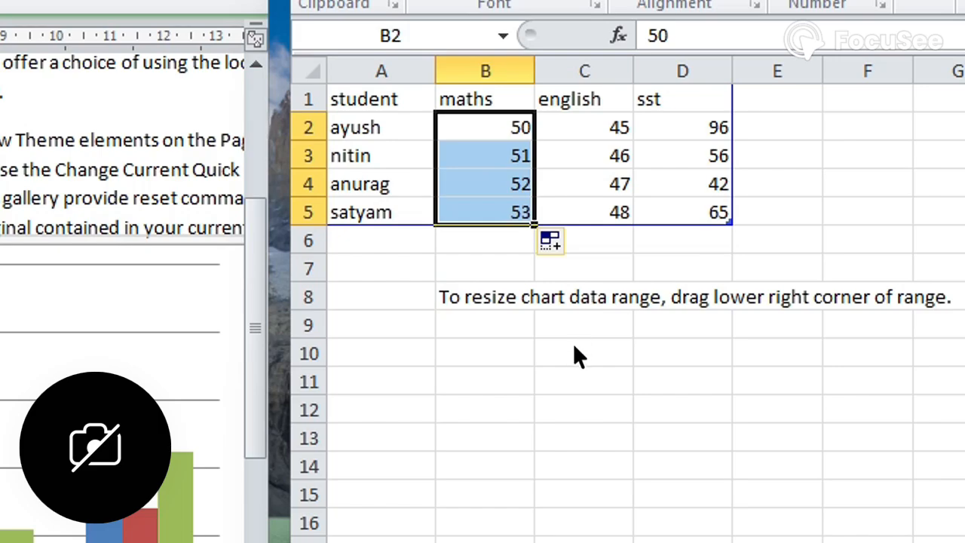
left_click(584, 382)
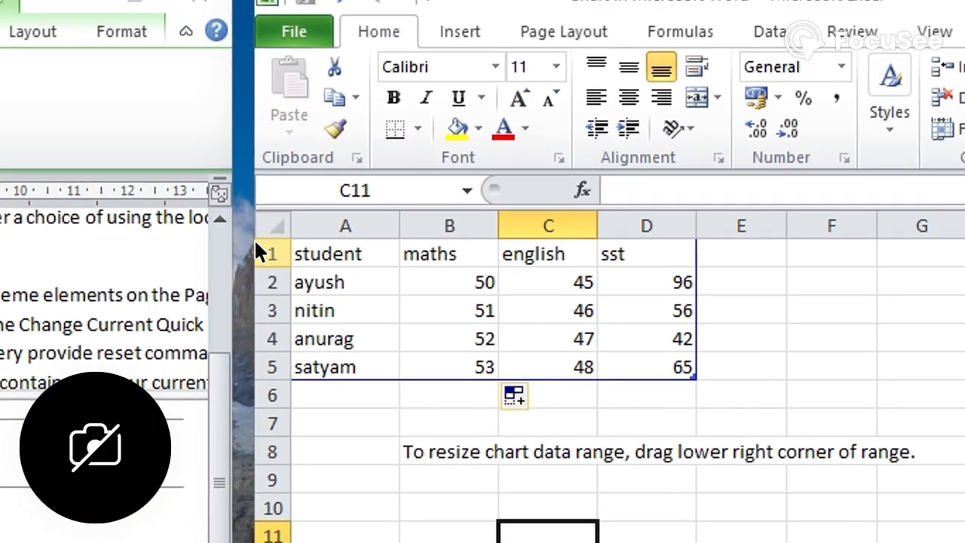
Narrow the chart data worksheet window and widen the Word window so that more of the document and ribbon shows.
left_click(604, 52)
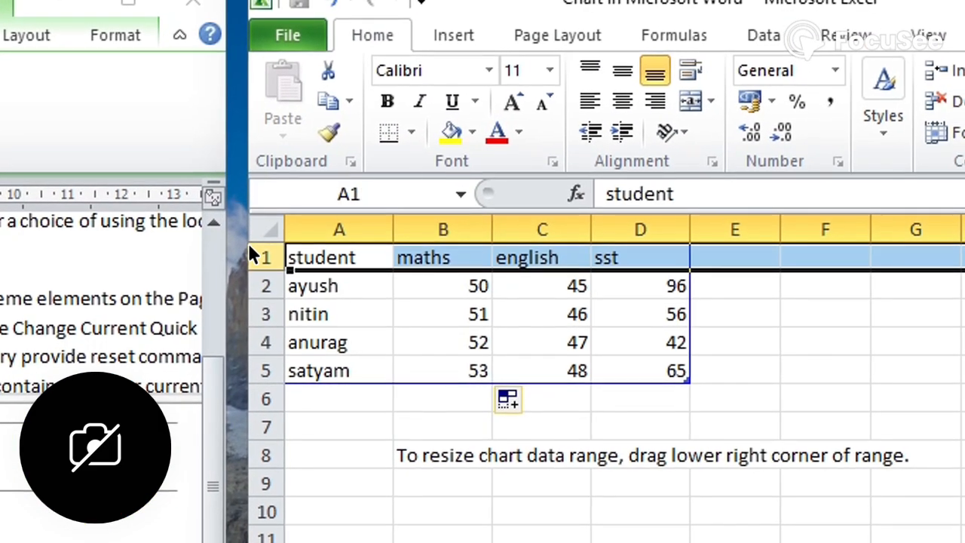
left_click_drag(243, 202, 910, 202)
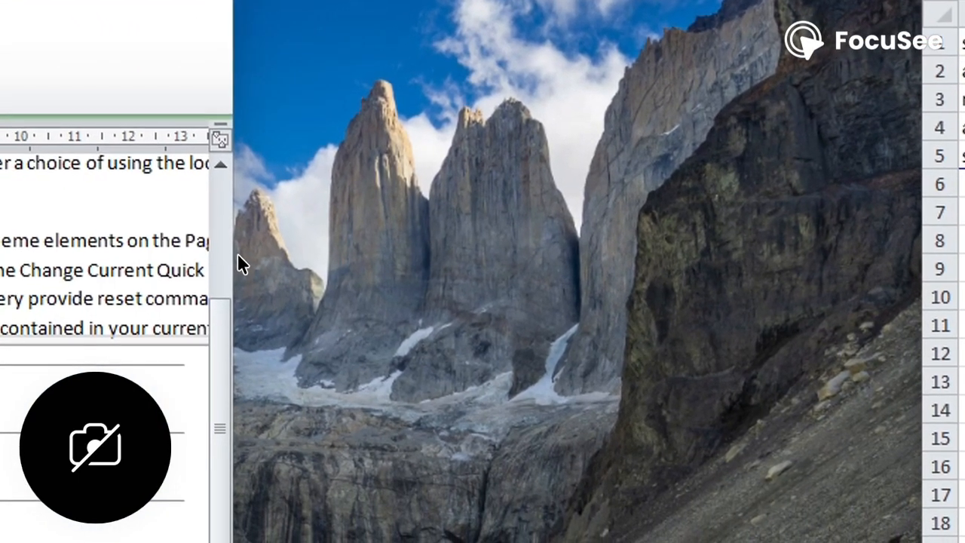
left_click_drag(49, 313, 577, 323)
left_click_drag(734, 275, 769, 276)
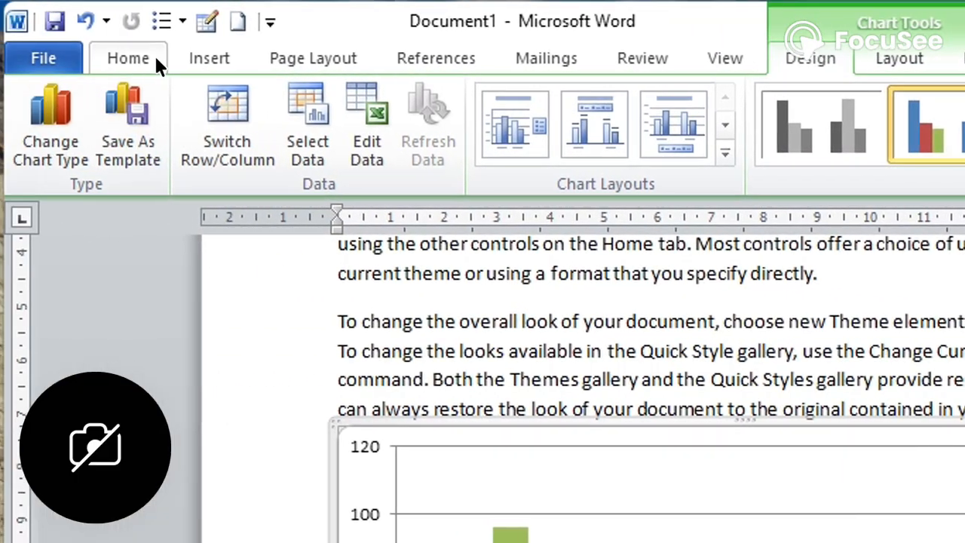
Change the document's style colors to the built-in Office theme color set.
left_click(154, 59)
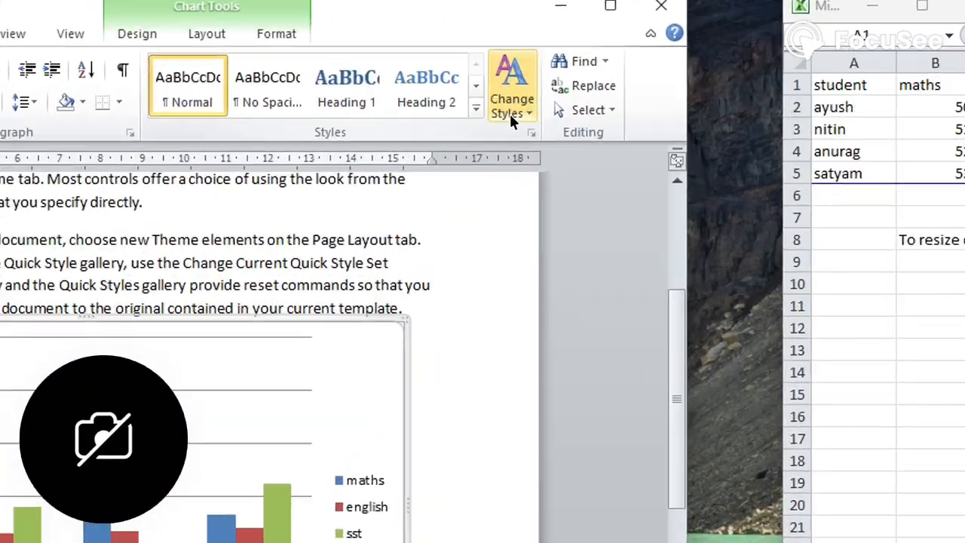
left_click(649, 72)
mouse_move(656, 110)
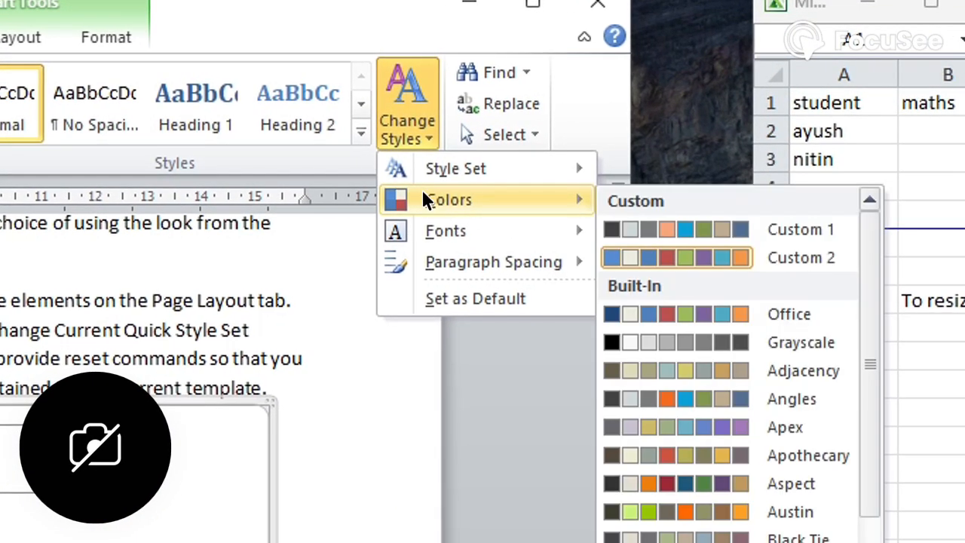
left_click(639, 309)
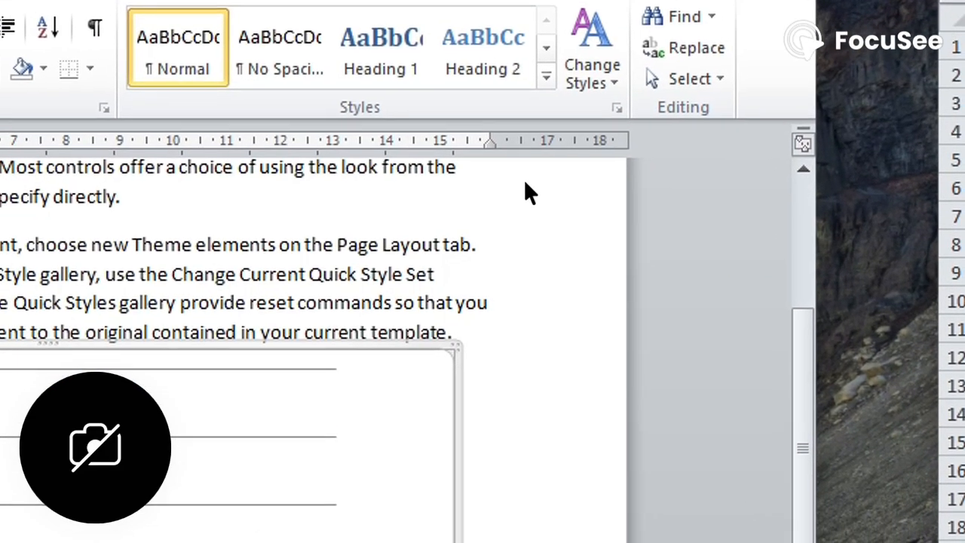
Look through the theme color sets offered for the document and chart, keeping the current one.
left_click(612, 83)
mouse_move(635, 144)
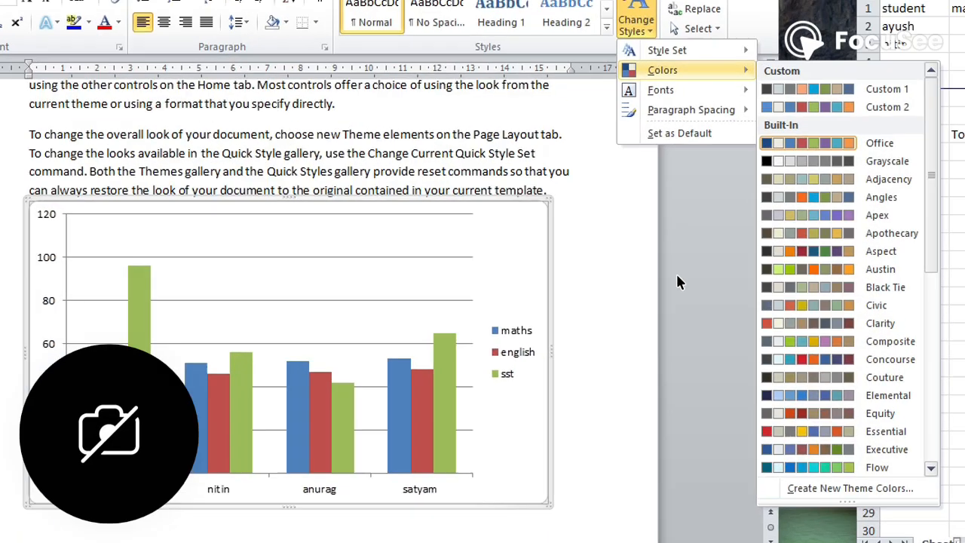
left_click(677, 282)
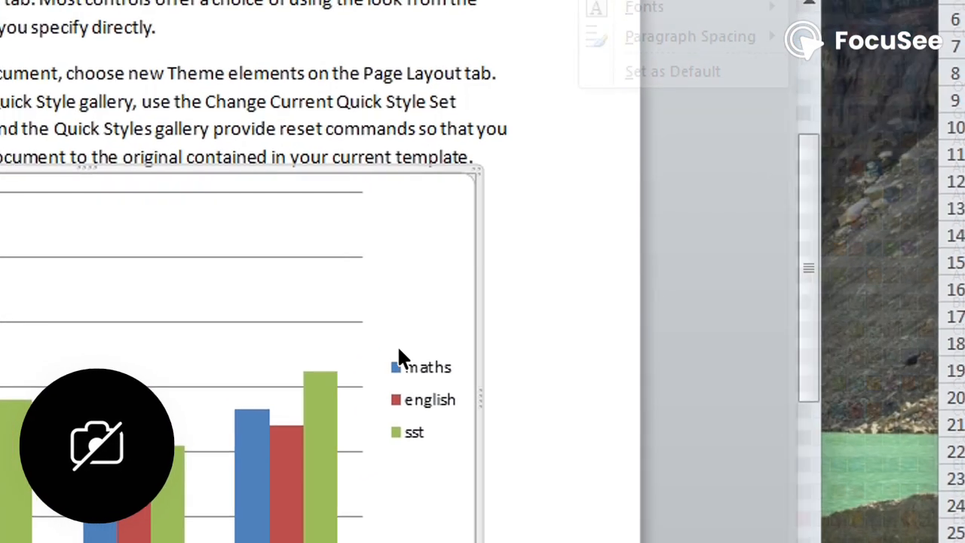
Delete the whole column chart from the document and maximize the Word window.
left_click(465, 236)
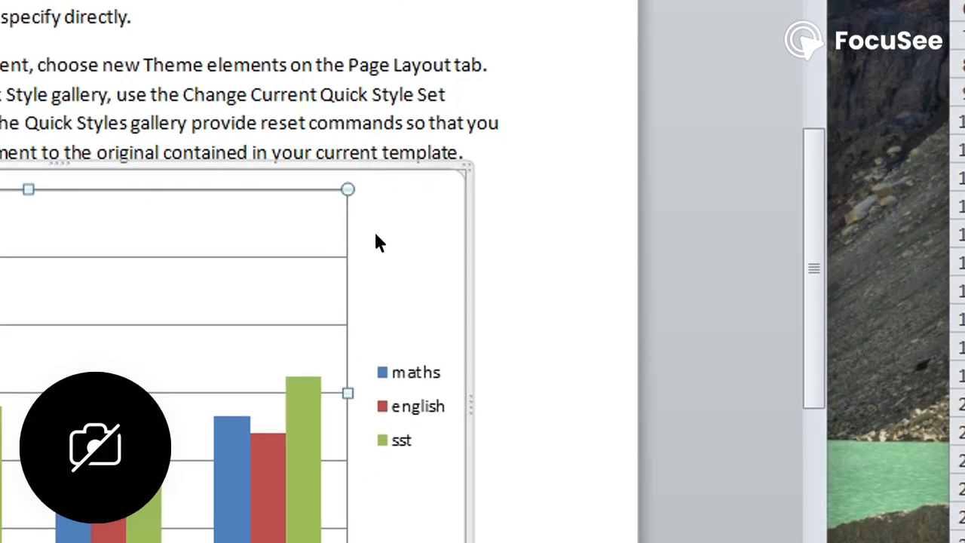
left_click(375, 228)
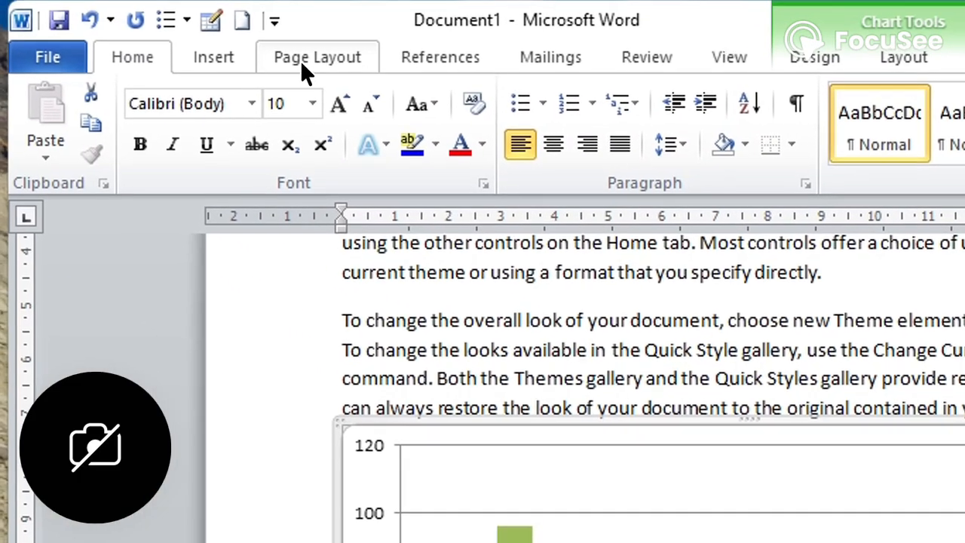
left_click(189, 47)
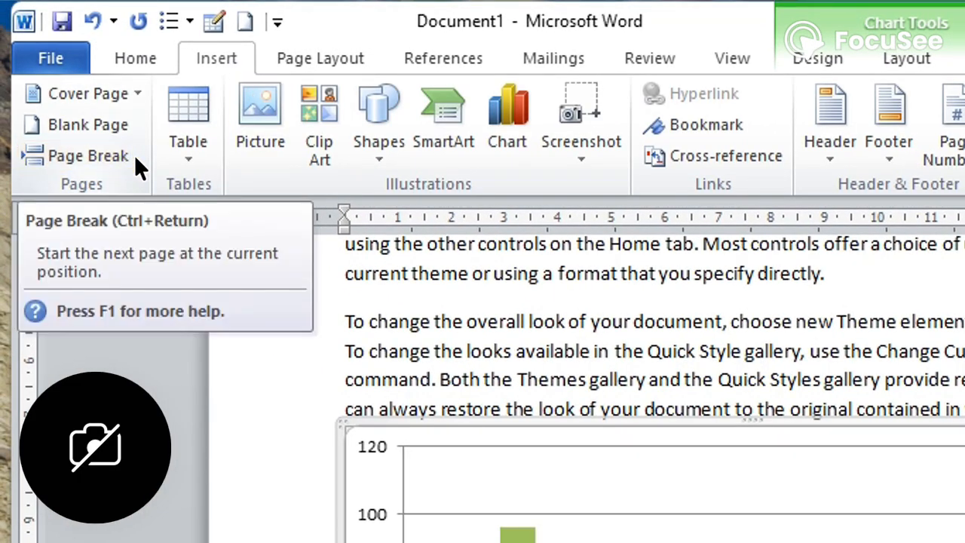
left_click(144, 58)
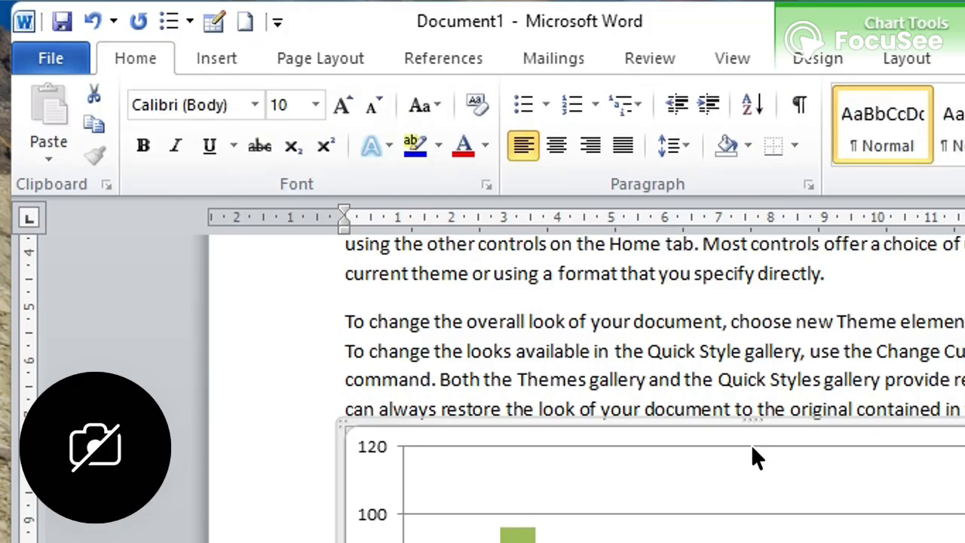
key("Delete")
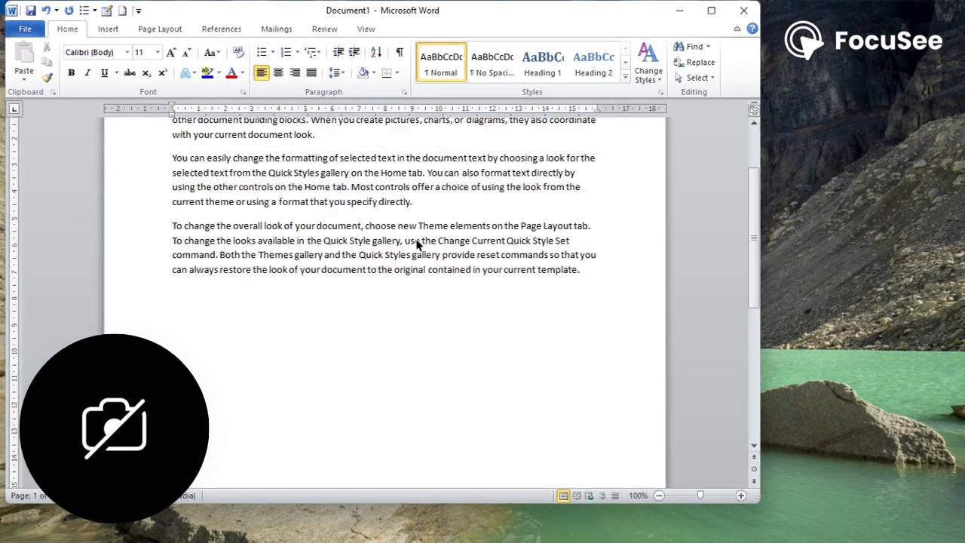
scroll(432, 242, "up", 3)
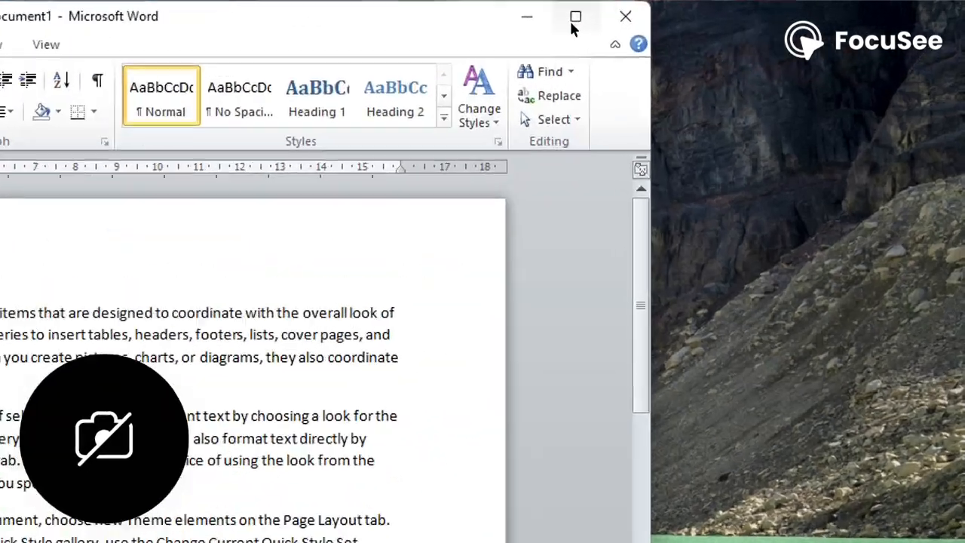
left_click(711, 11)
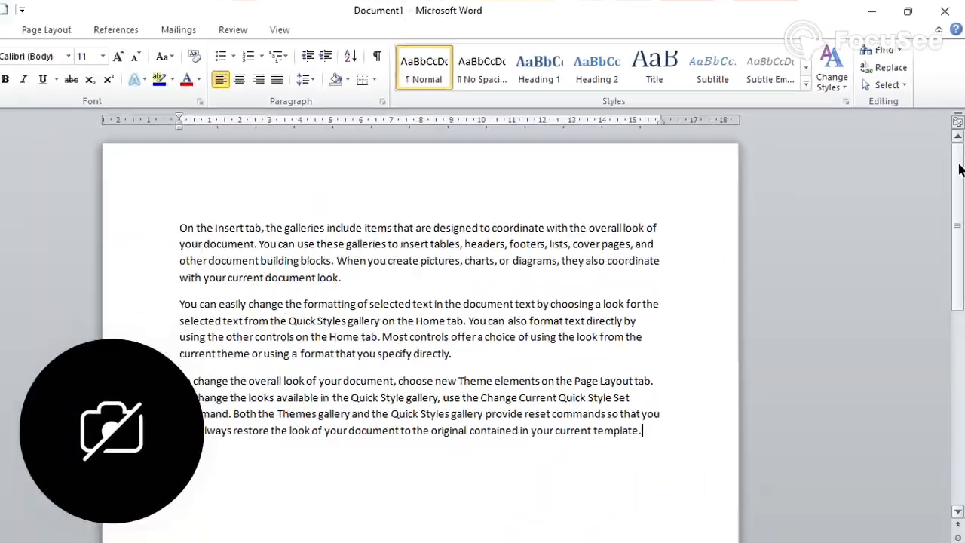
Preview the built-in theme fonts on all the document text and set its paragraph spacing to No Paragraph Space.
key("ctrl+a")
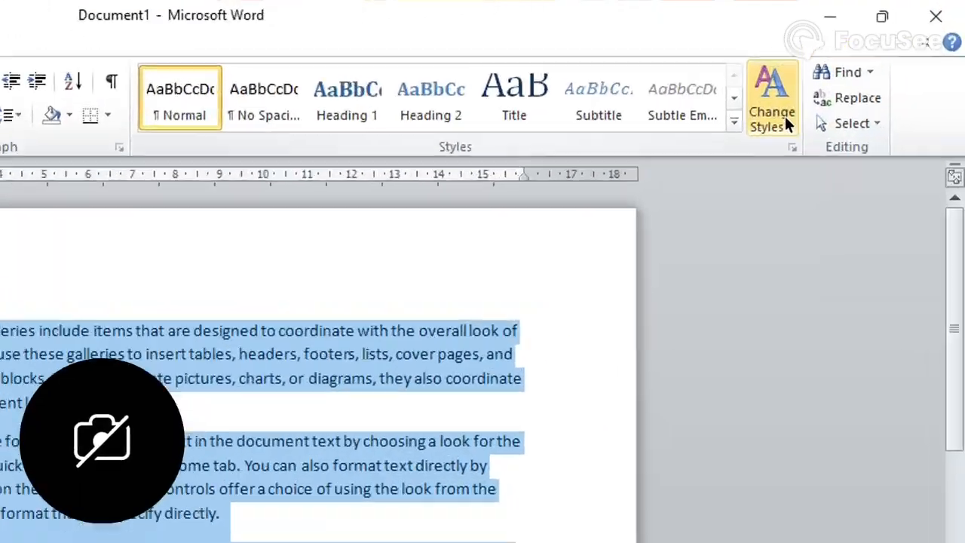
left_click(784, 121)
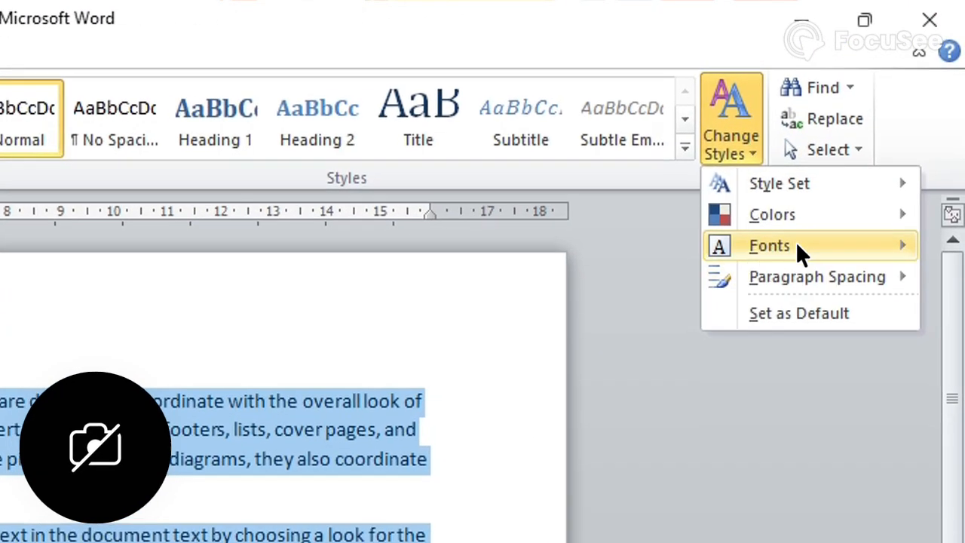
mouse_move(830, 218)
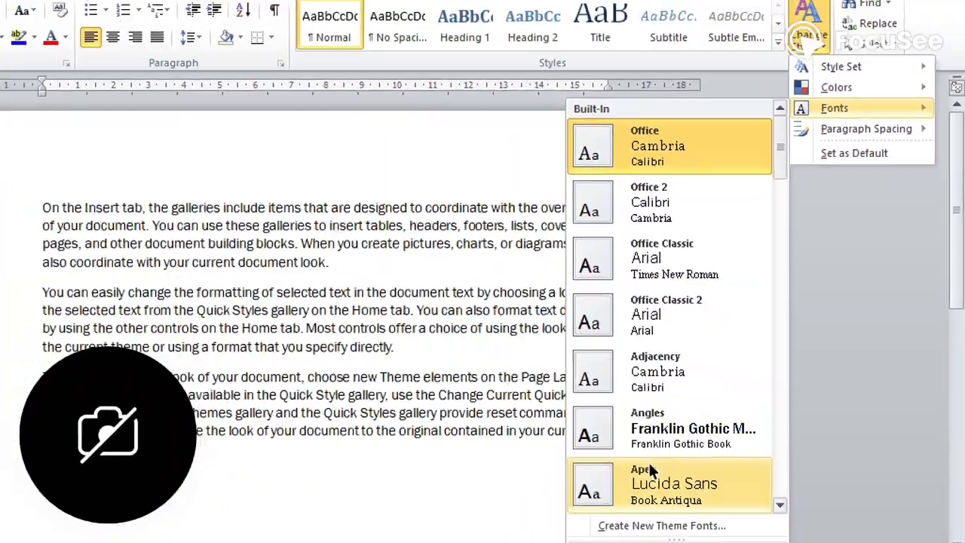
scroll(731, 347, "down", 10)
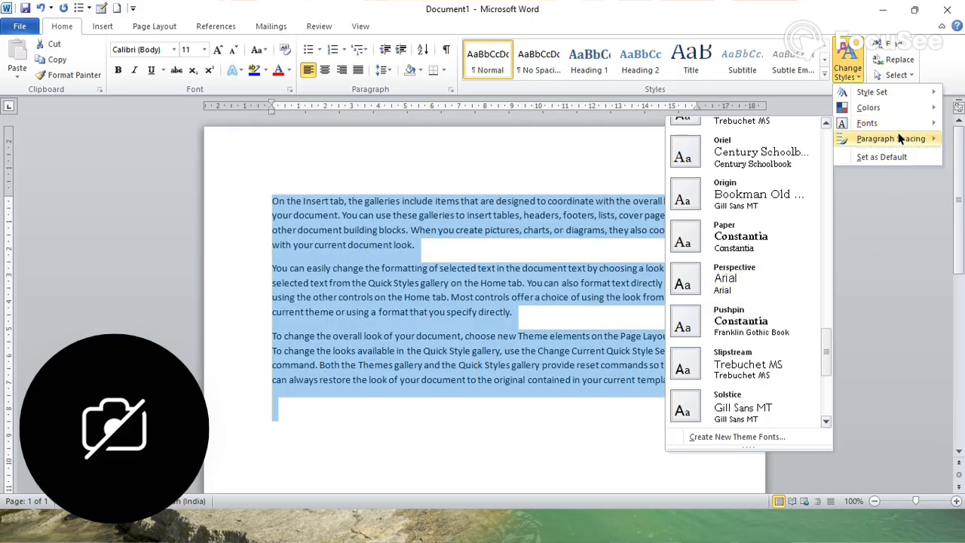
mouse_move(900, 137)
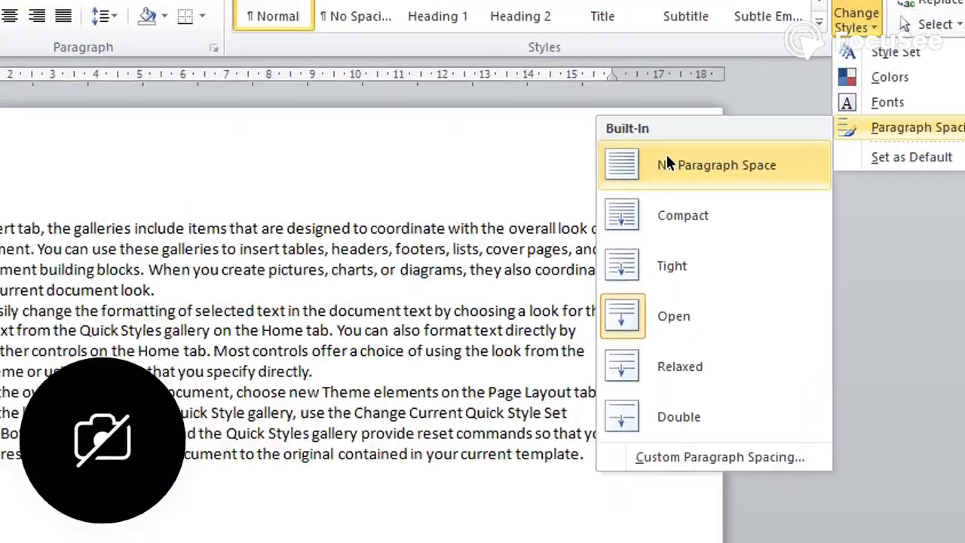
left_click(730, 160)
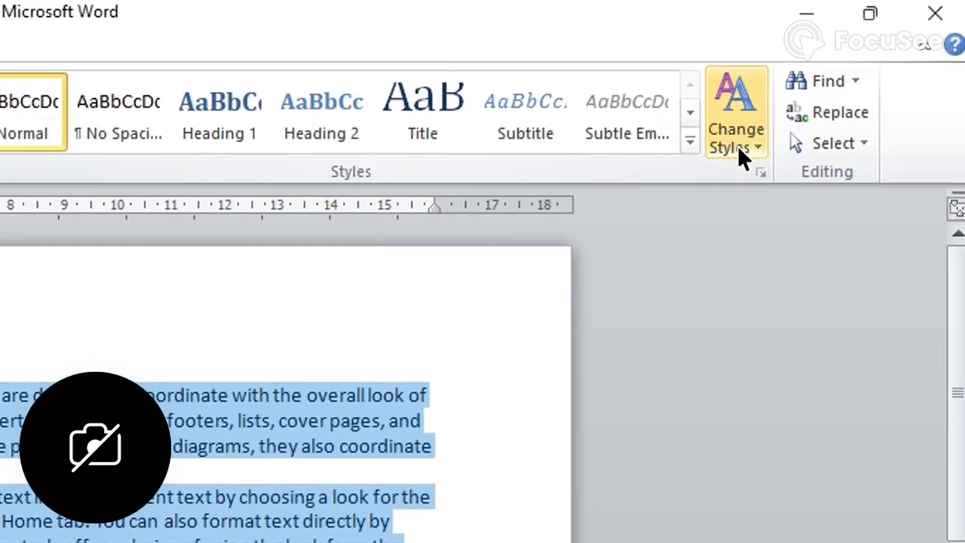
Start a custom paragraph spacing definition and set the document's default font size to 15.
left_click(739, 148)
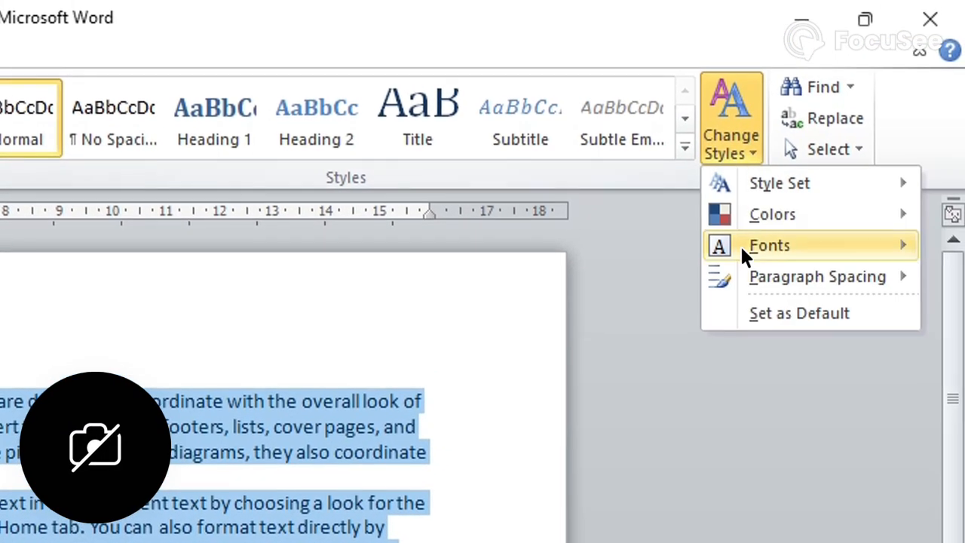
mouse_move(774, 281)
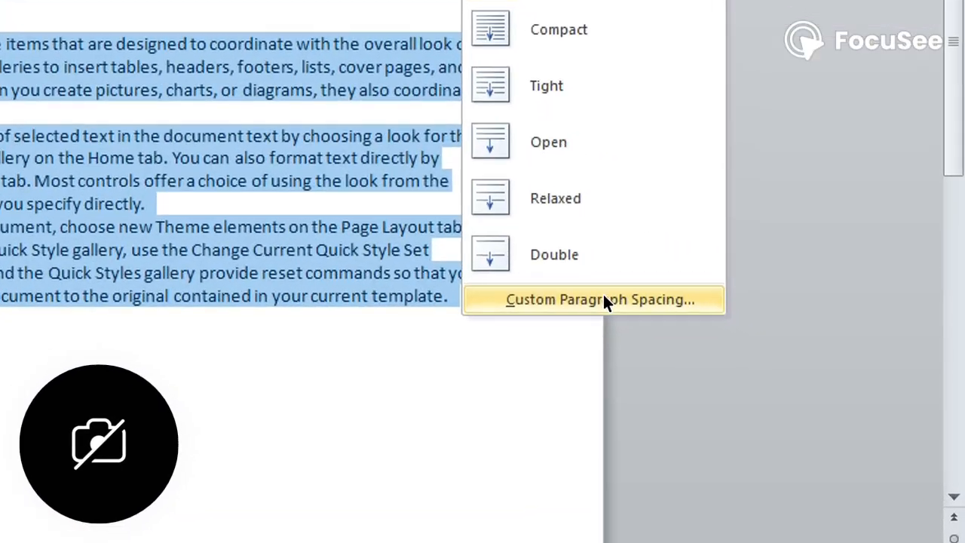
left_click(604, 300)
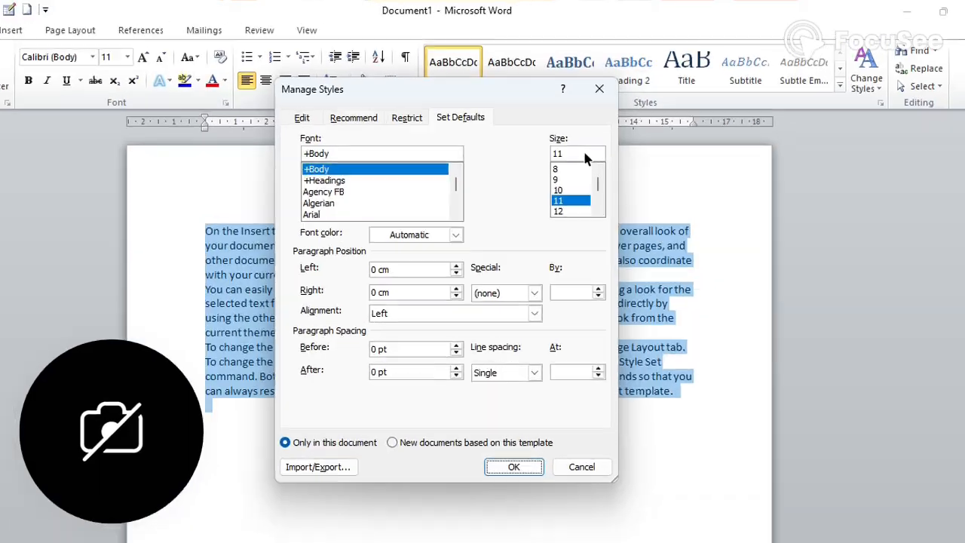
left_click(602, 134)
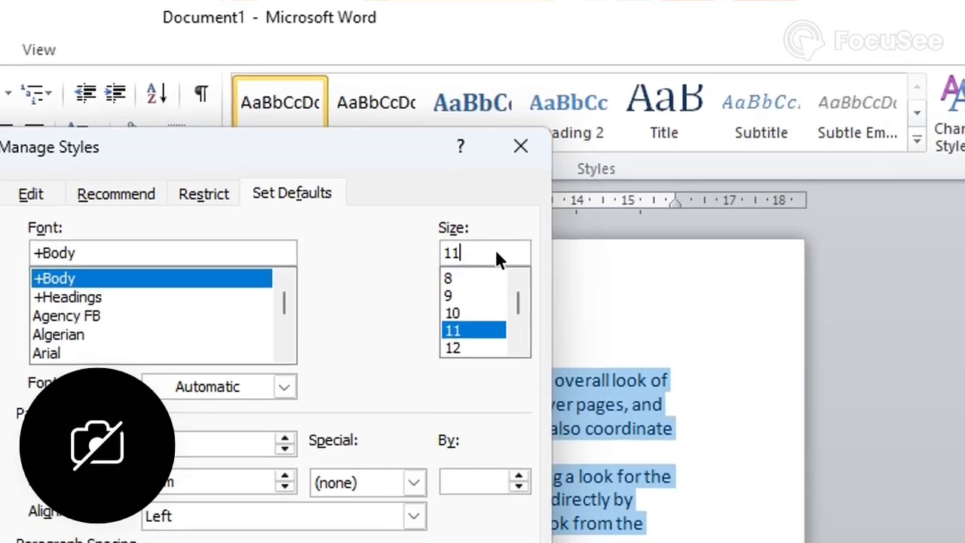
key("BackSpace")
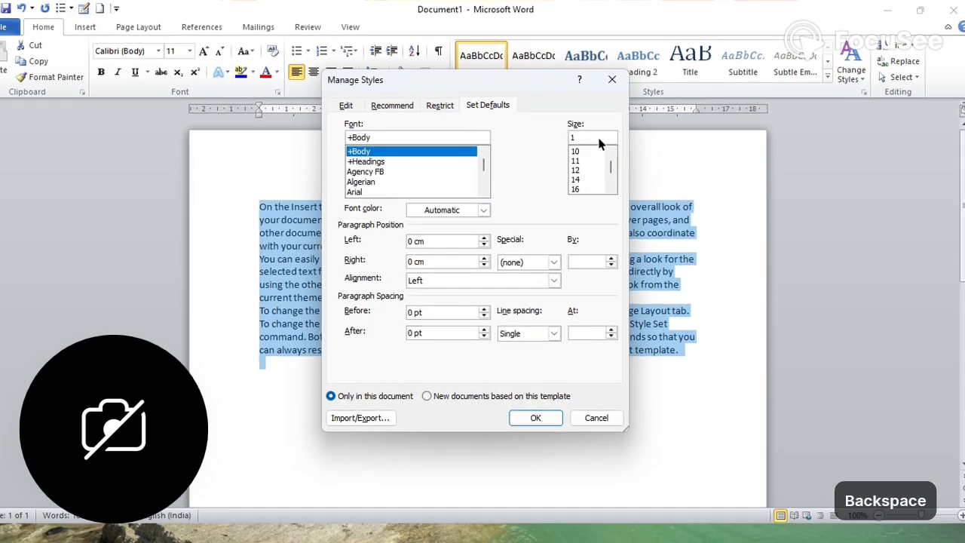
type("5")
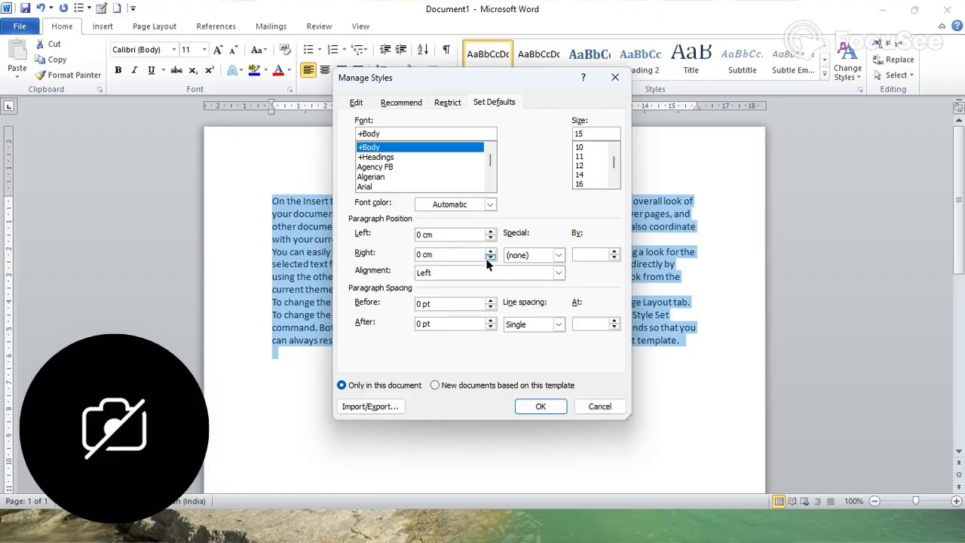
Set the default paragraph spacing to Auto before and after with Single line spacing, and apply the custom defaults to the document.
left_click(491, 306)
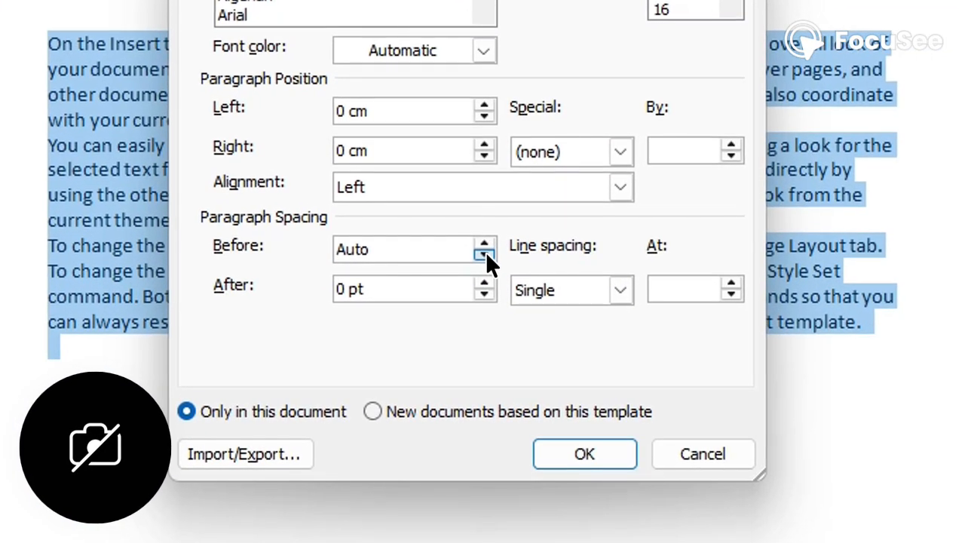
left_click(484, 294)
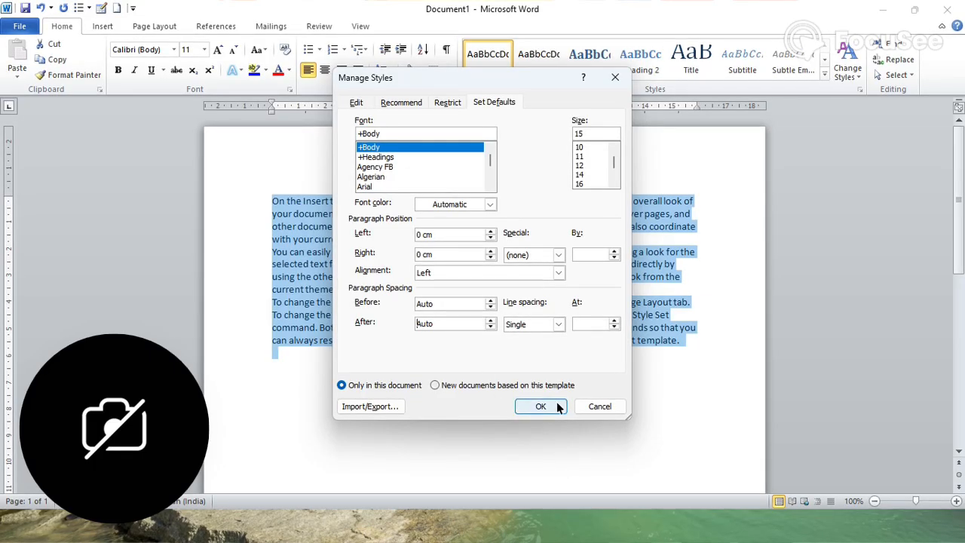
left_click(558, 324)
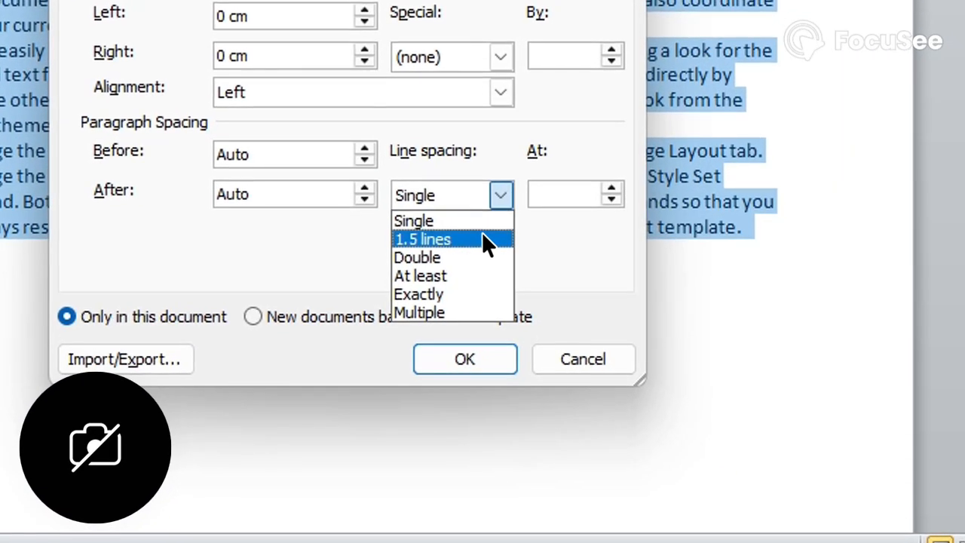
left_click(486, 211)
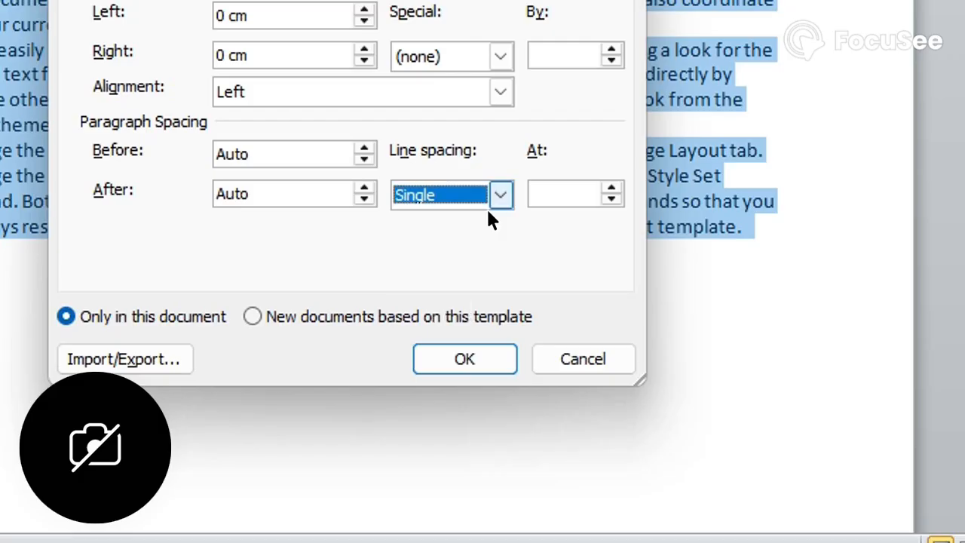
left_click(476, 347)
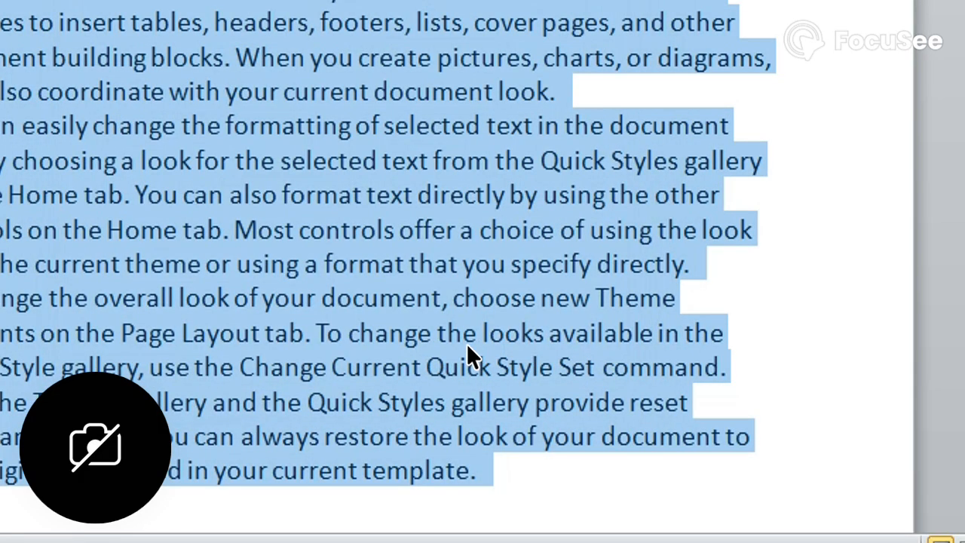
scroll(483, 178, "down", 2)
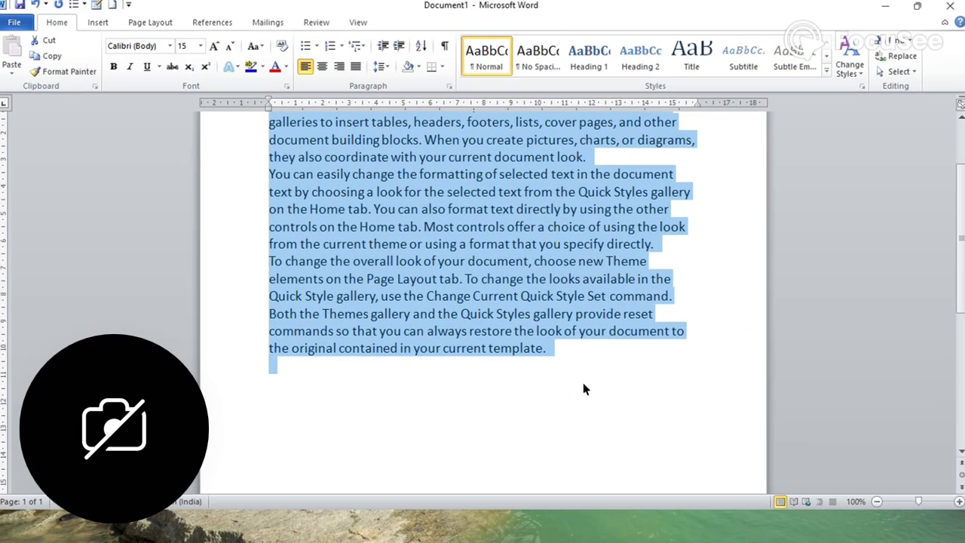
scroll(583, 385, "up", 1)
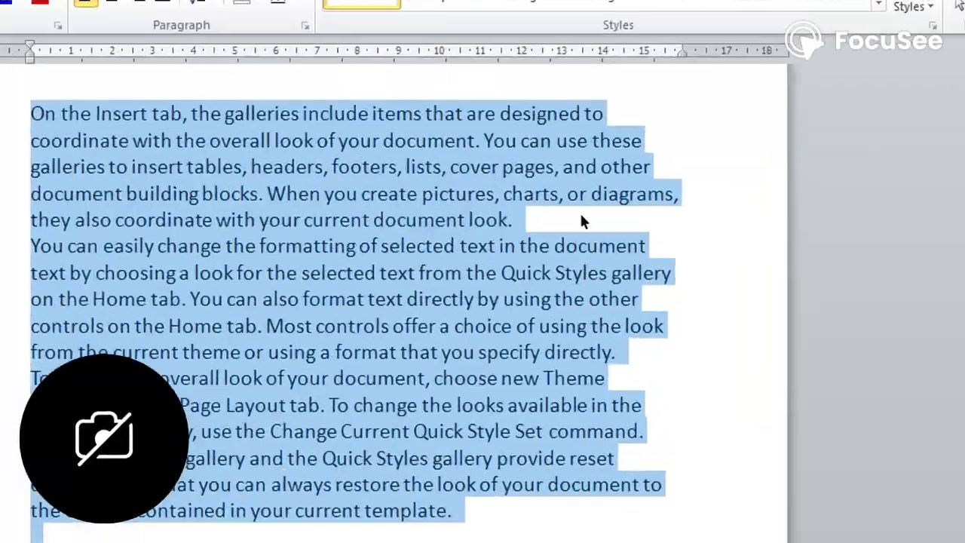
left_click(588, 216)
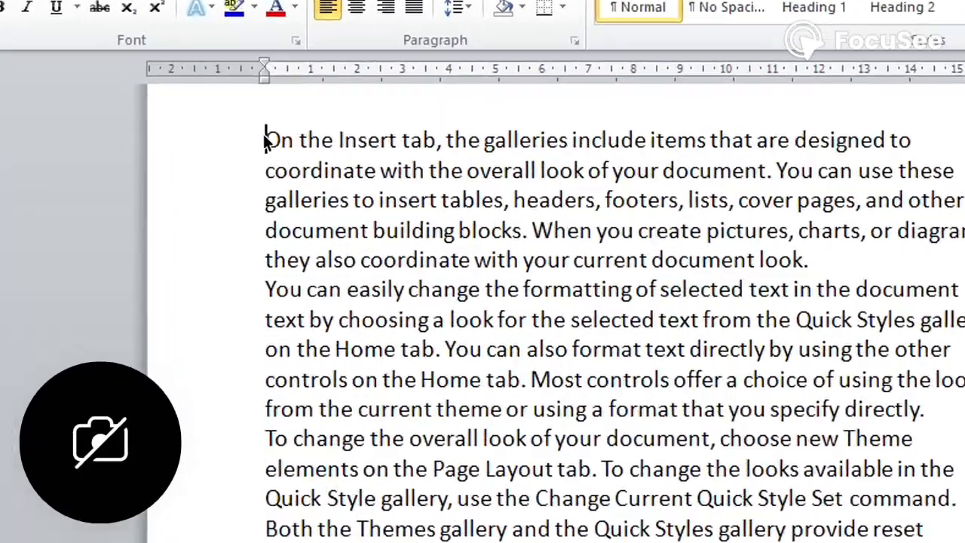
Redefine the custom paragraph spacing for all the text with 6 pt before and increased spacing after, and check the first paragraph.
left_click_drag(270, 147, 547, 407)
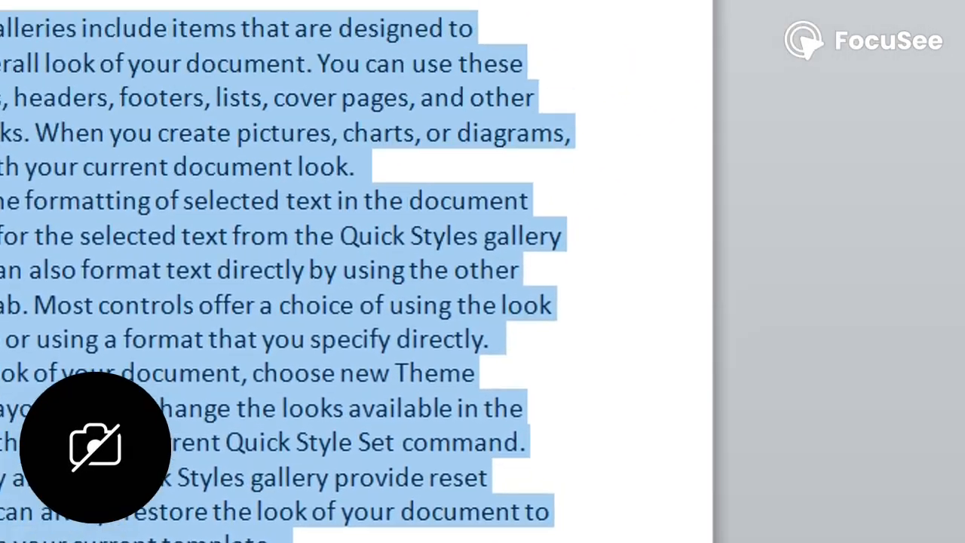
left_click(745, 83)
mouse_move(760, 258)
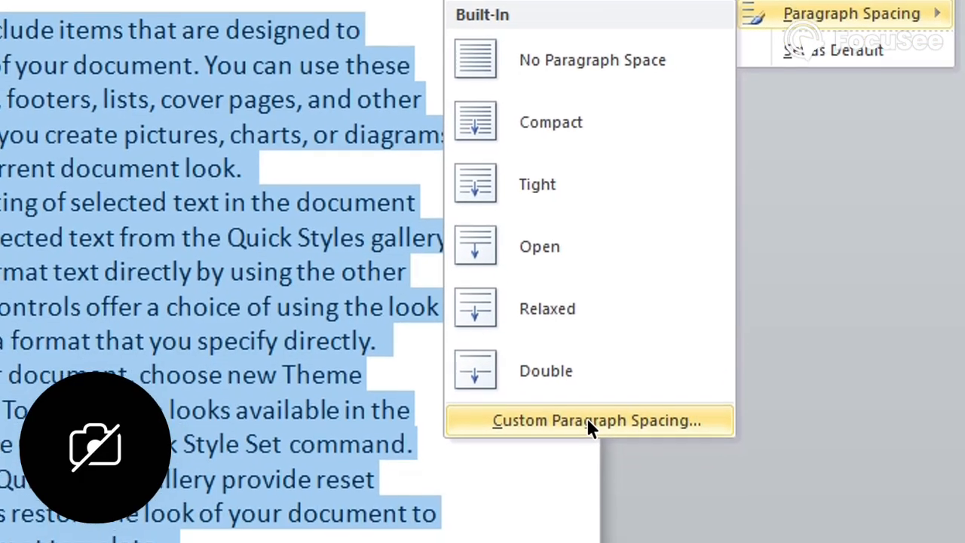
left_click(589, 422)
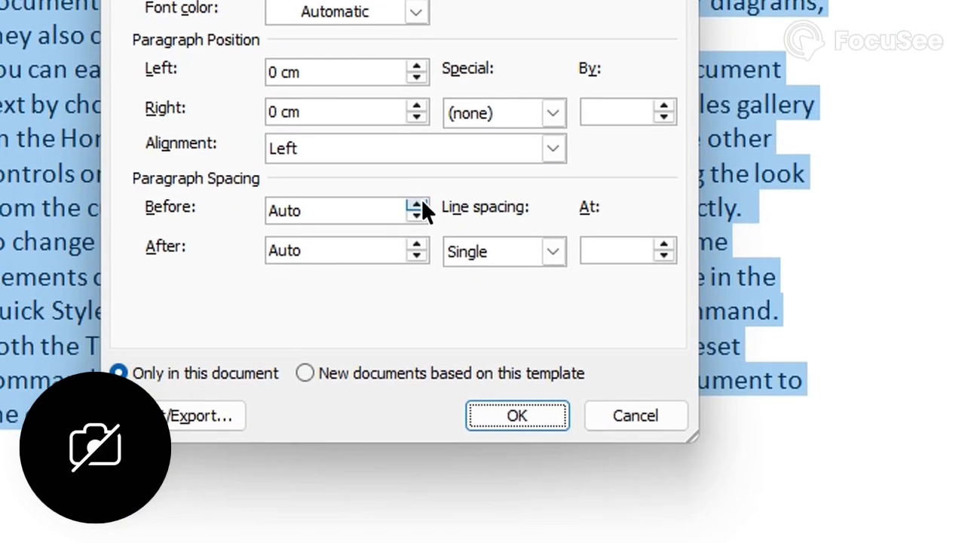
left_click(416, 206)
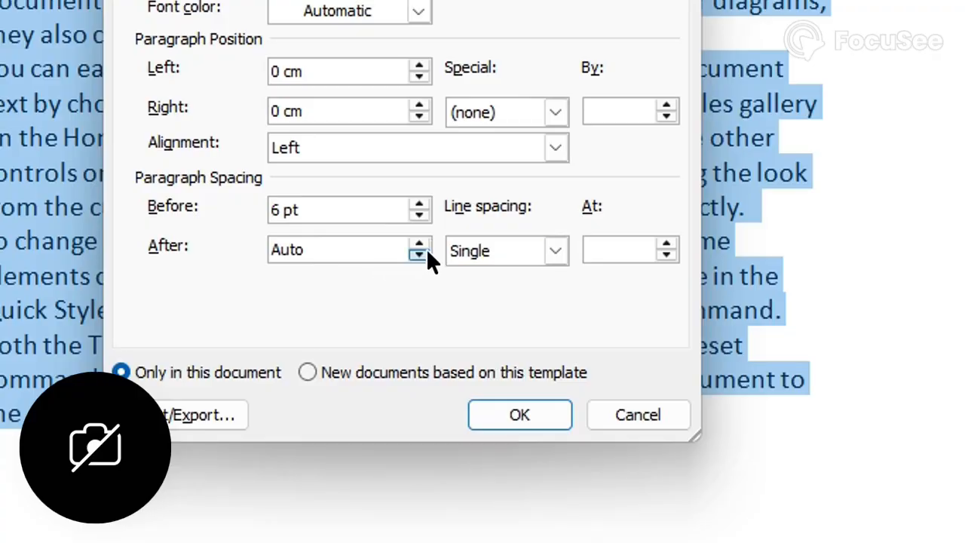
left_click(413, 240)
left_click(537, 415)
left_click(347, 132)
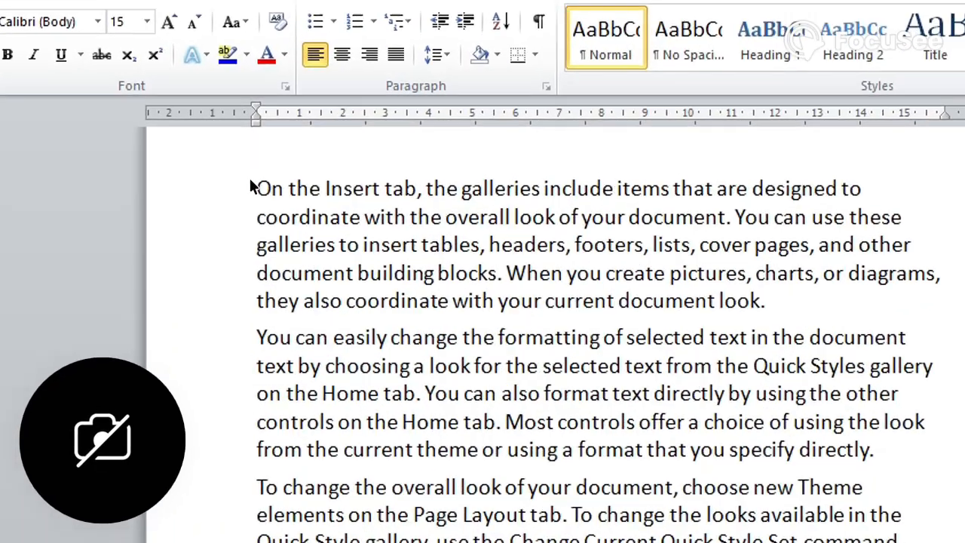
left_click_drag(271, 153, 611, 228)
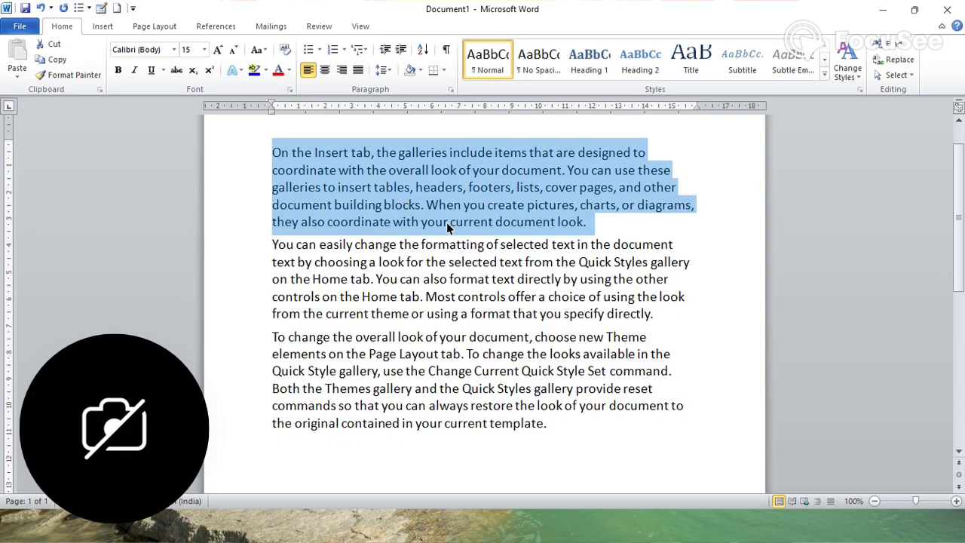
left_click(349, 262)
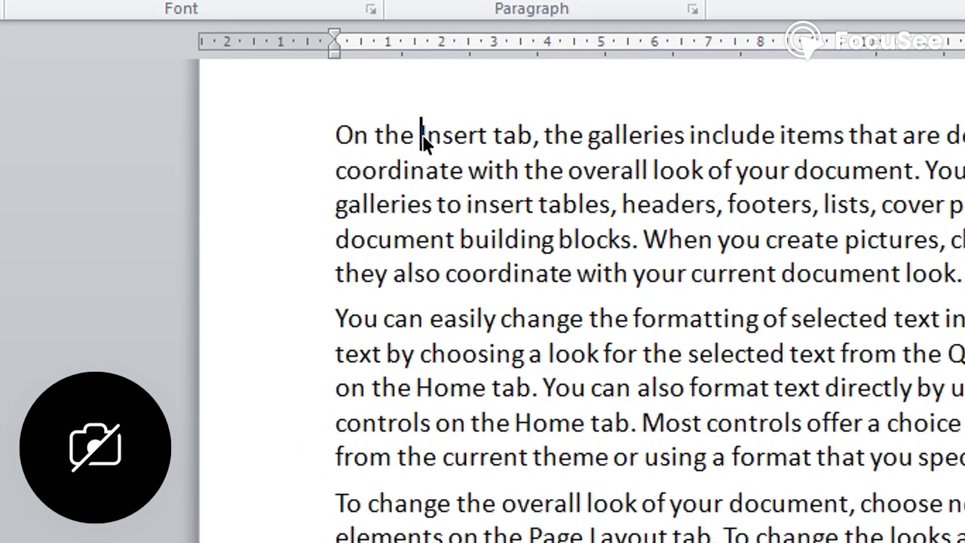
Mark both occurrences of the word "Insert" in the first paragraph and search the document for "insert".
double_click(332, 153)
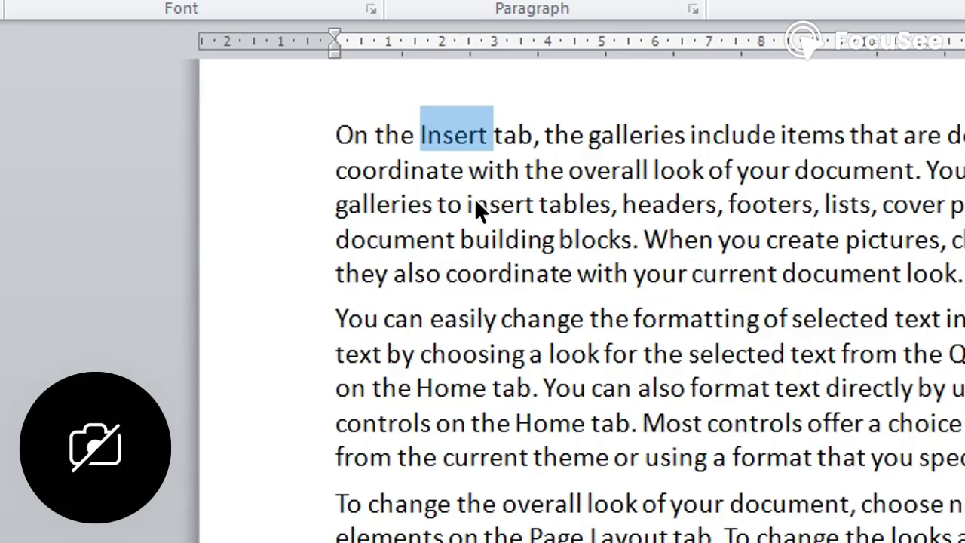
left_click_drag(464, 203, 493, 200)
left_click(524, 210)
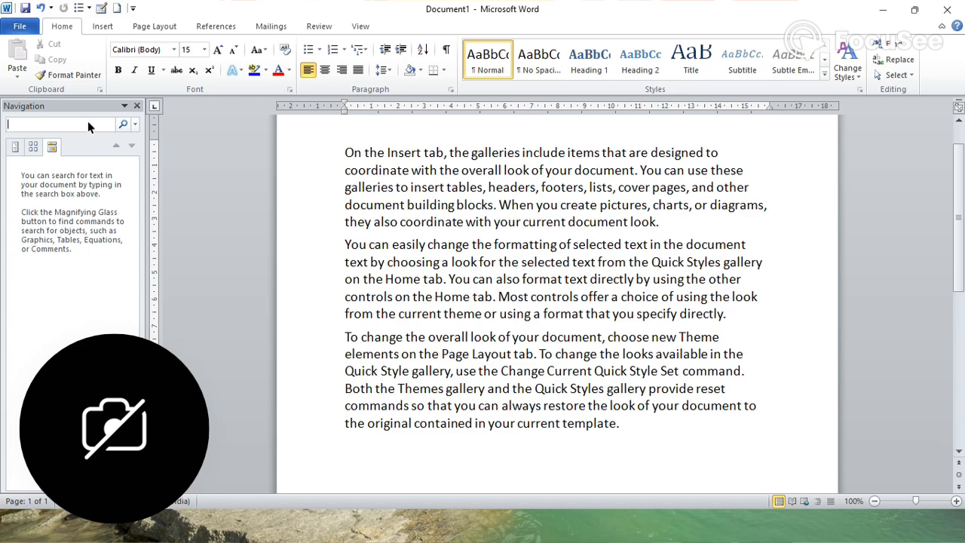
type("insert")
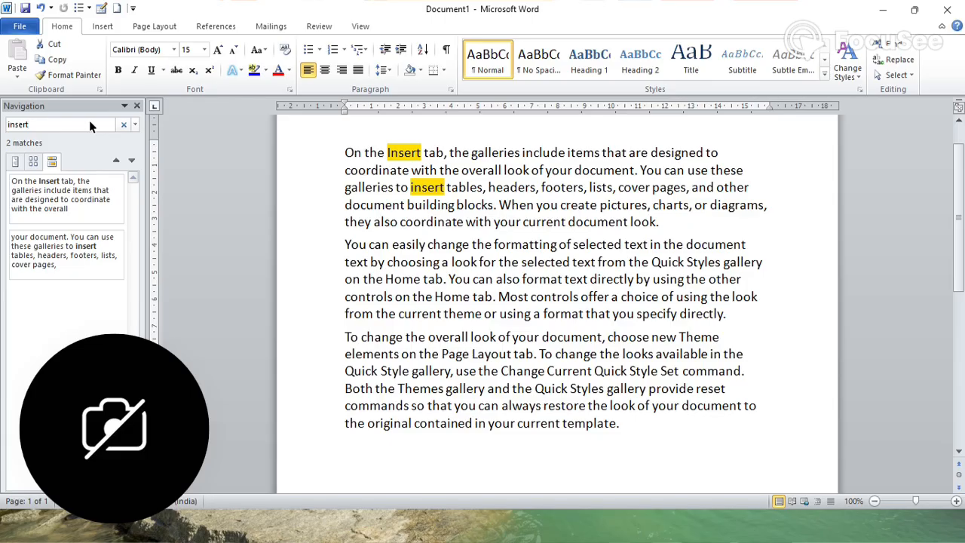
key("Return")
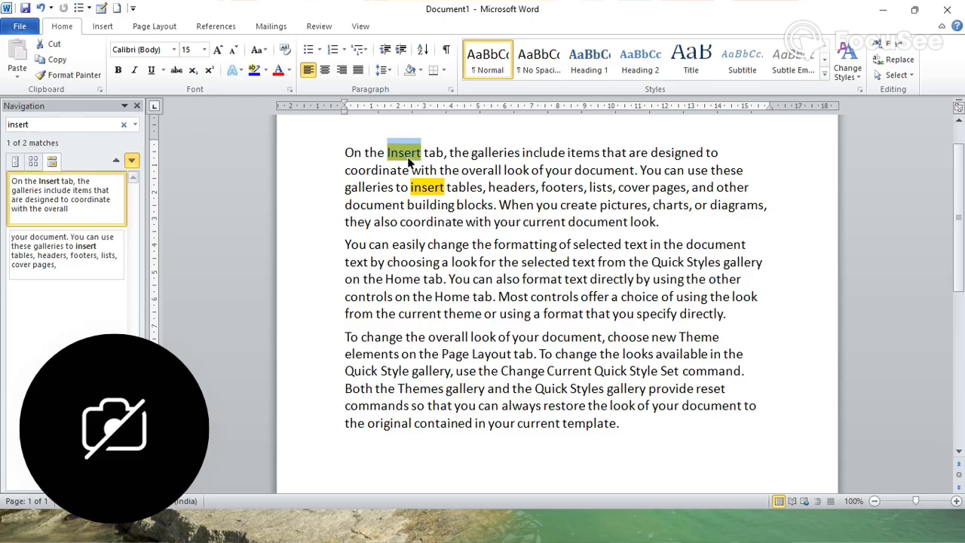
left_click(433, 193)
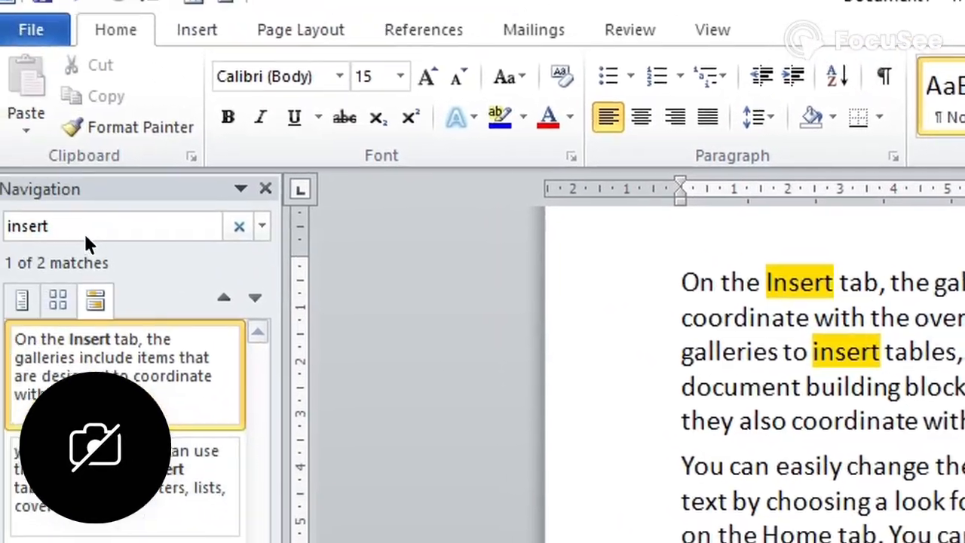
Replace the search term with "most" to find that word in the document.
left_click(22, 202)
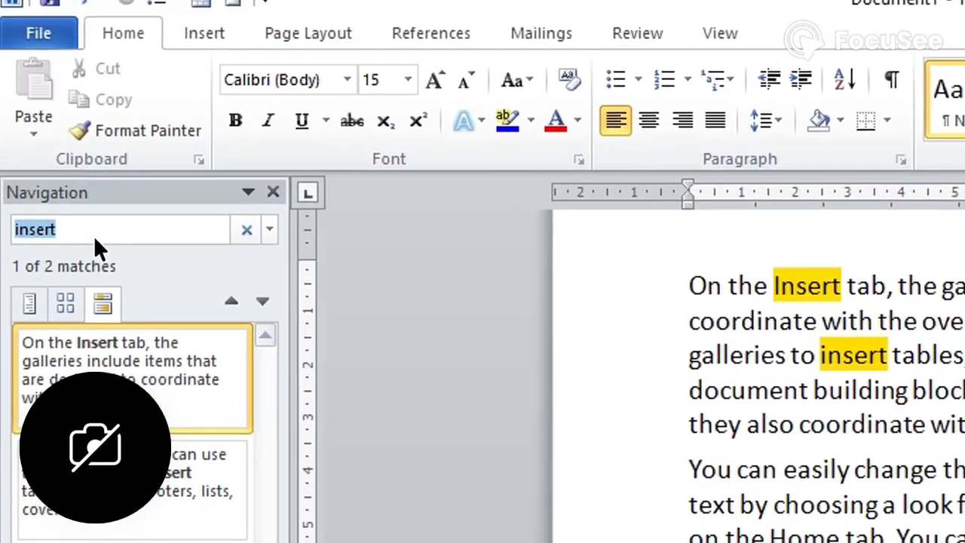
key("BackSpace")
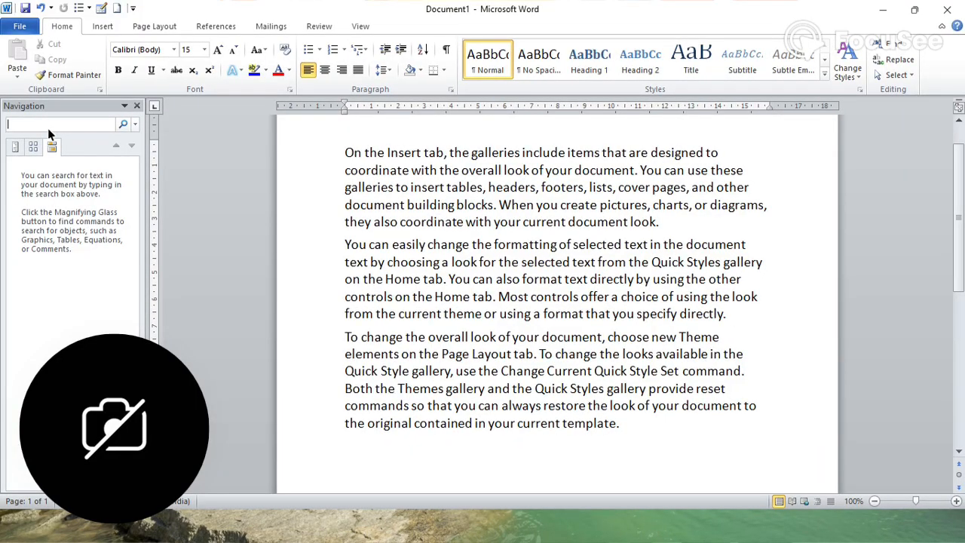
type("most")
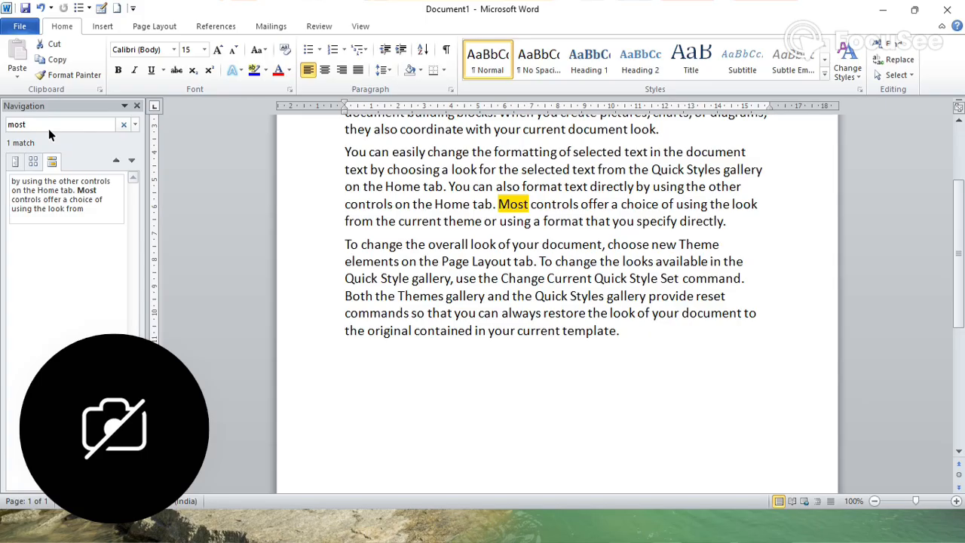
Search the document for "page" and look at the highlighted words in the text.
key("BackSpace")
key("BackSpace")
key("BackSpace")
key("BackSpace")
type("pag")
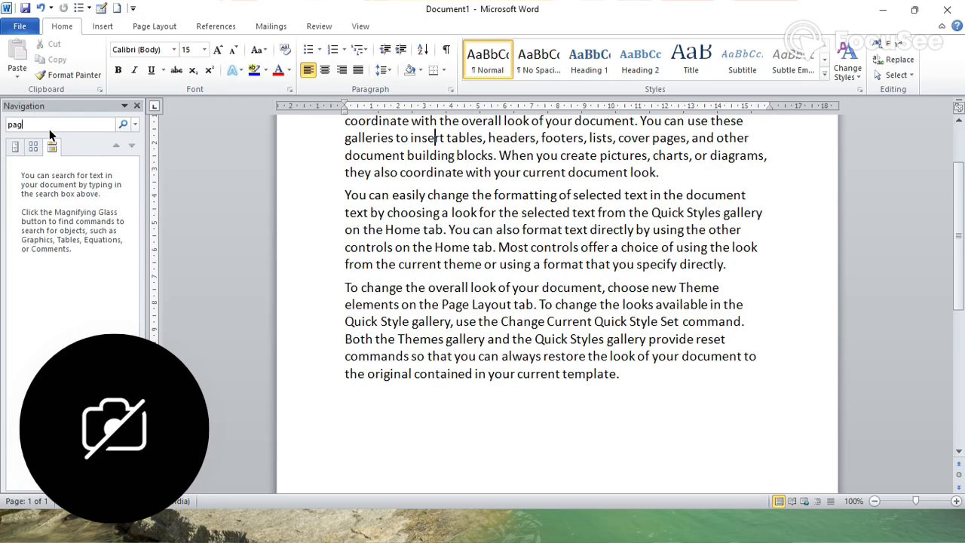
type("e")
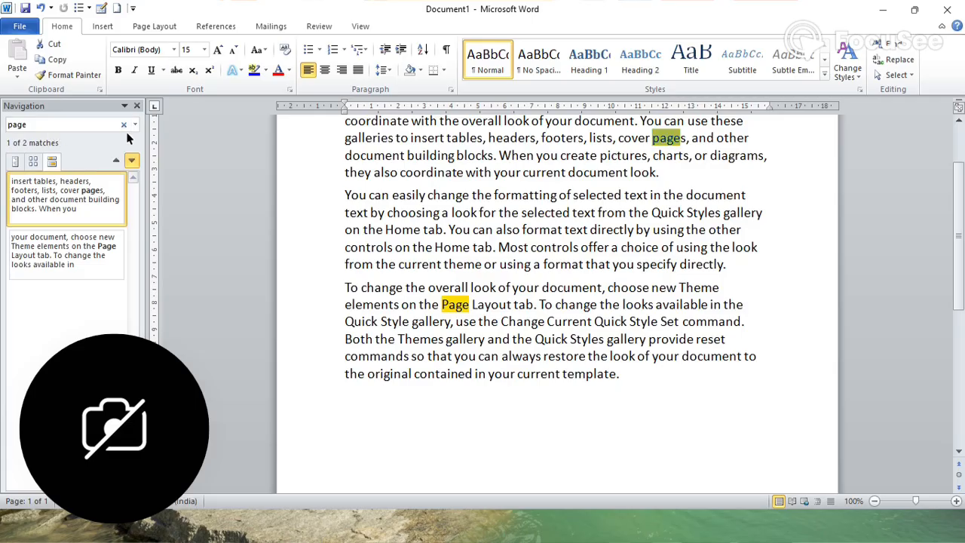
scroll(580, 278, "up", 3)
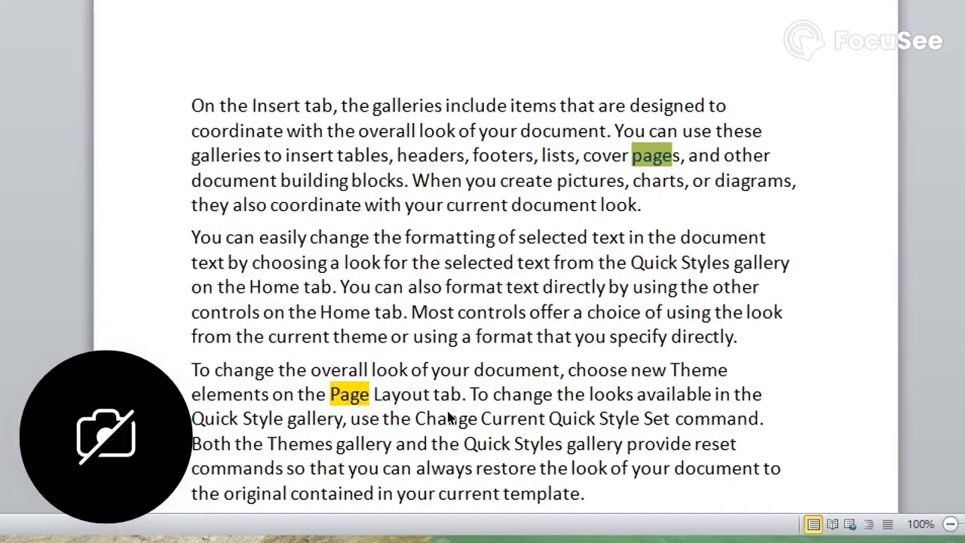
left_click(522, 420)
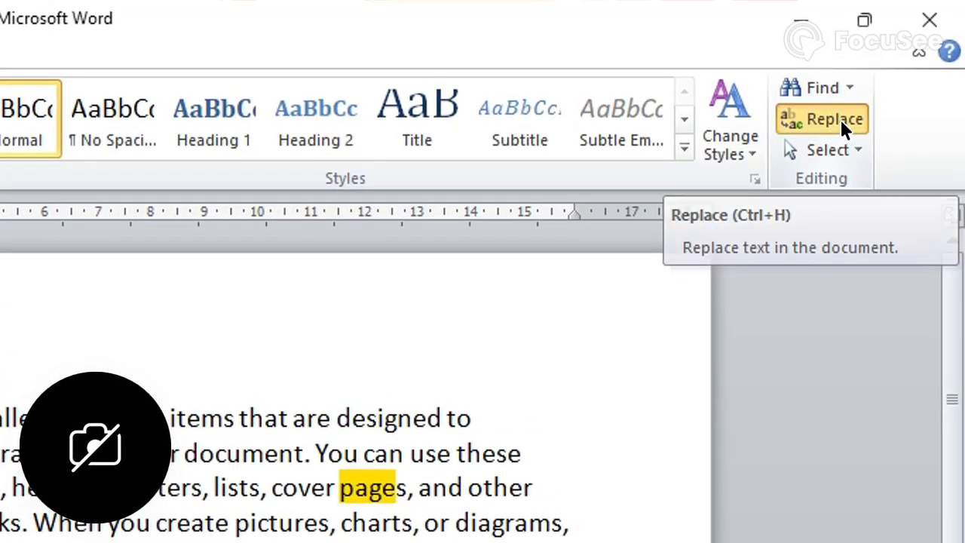
Start a text replacement, dismiss the Game Bar notification and clear the word to find.
left_click(839, 121)
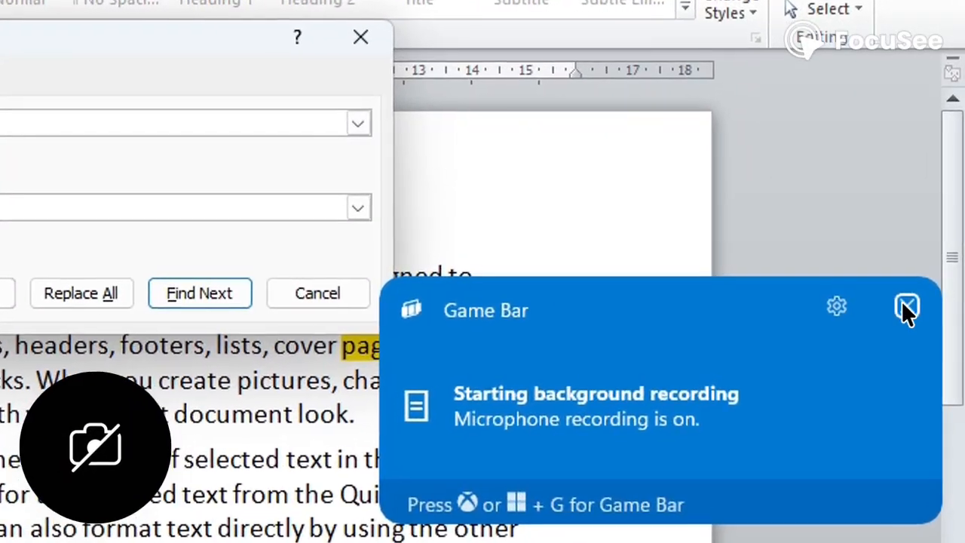
left_click(936, 225)
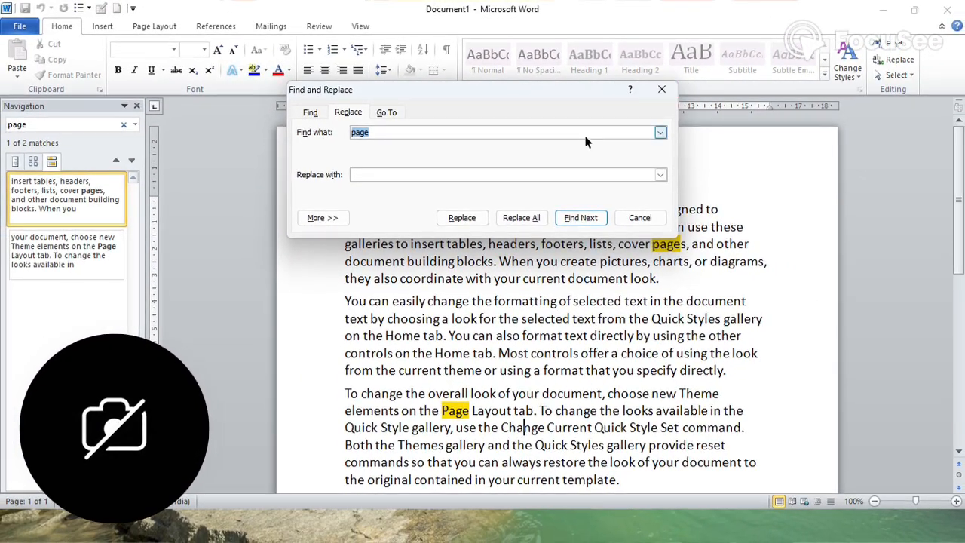
left_click(587, 140)
key("BackSpace")
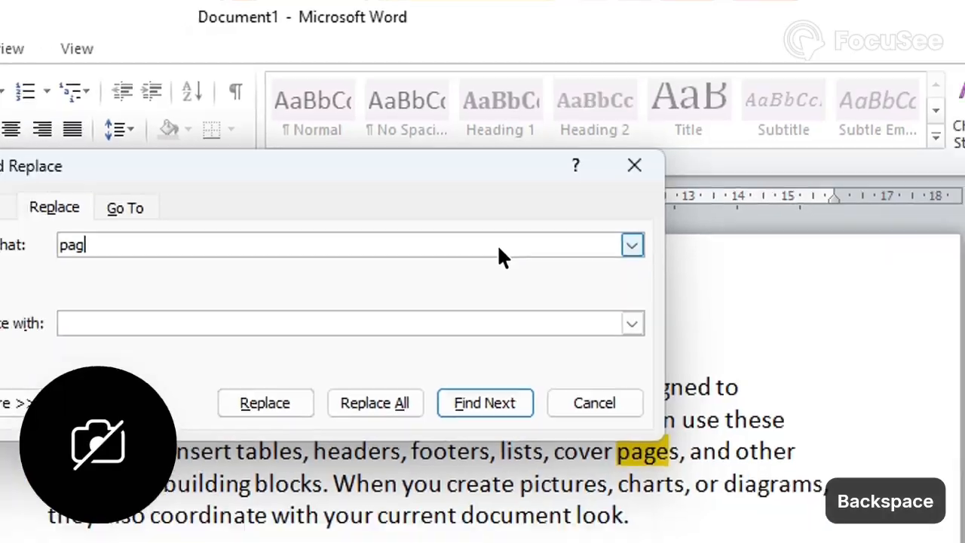
key("BackSpace")
key("BackSpace")
key("BackSpace")
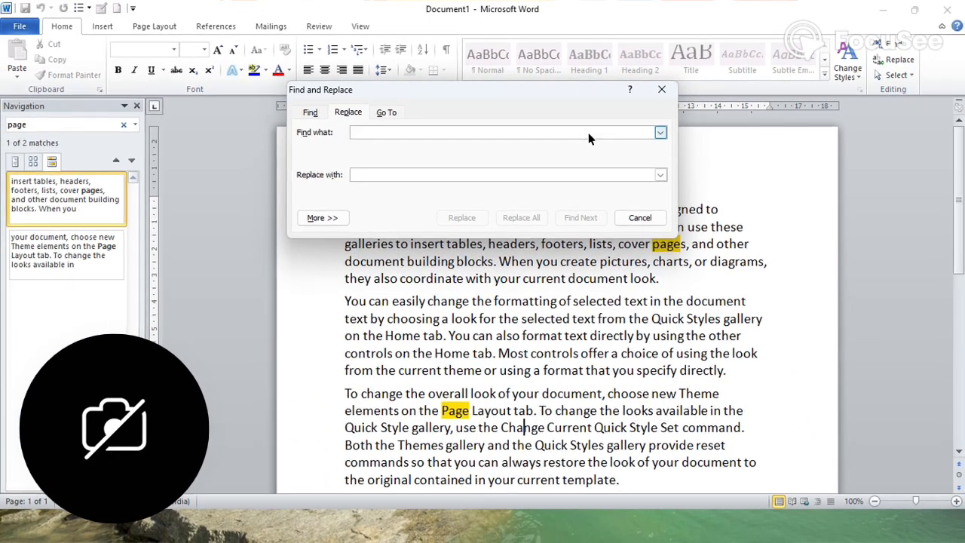
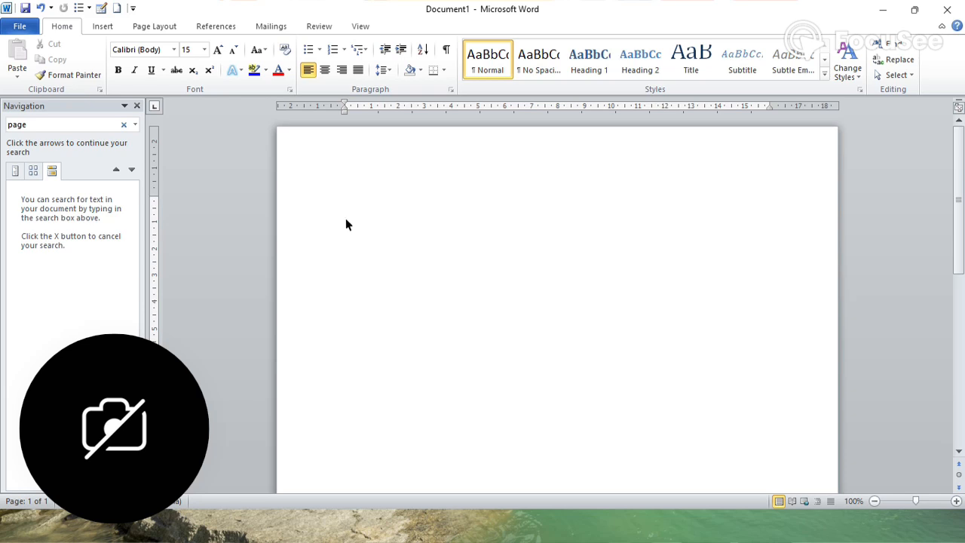
type("ant that you sub")
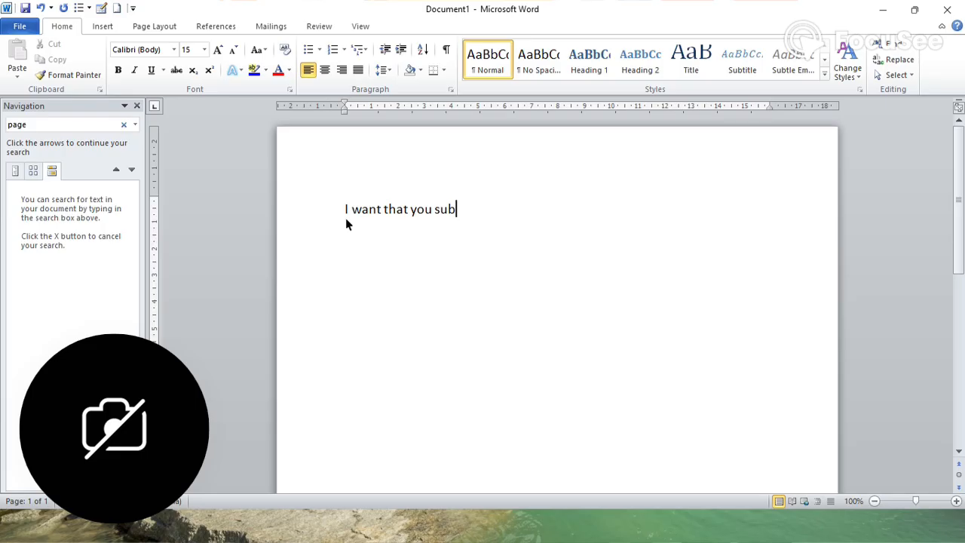
key("BackSpace")
key("BackSpace")
key("BackSpace")
key("BackSpace")
key("BackSpace")
key("BackSpace")
key("BackSpace")
key("BackSpace")
key("BackSpace")
key("BackSpace")
key("BackSpace")
key("BackSpace")
key("BackSpace")
key("BackSpace")
key("BackSpace")
key("BackSpace")
key("BackSpace")
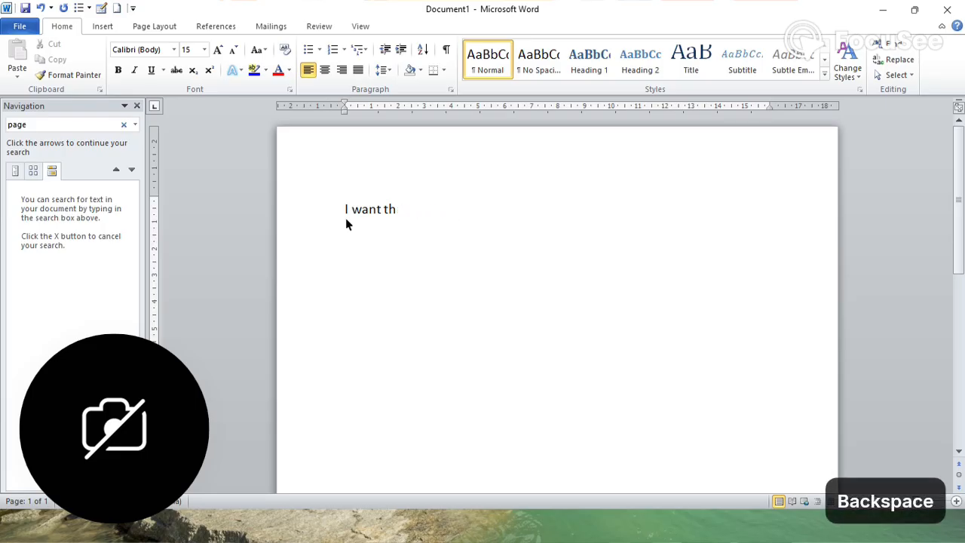
Rewrite the document's line as "I request that you please like this video .".
type("rew")
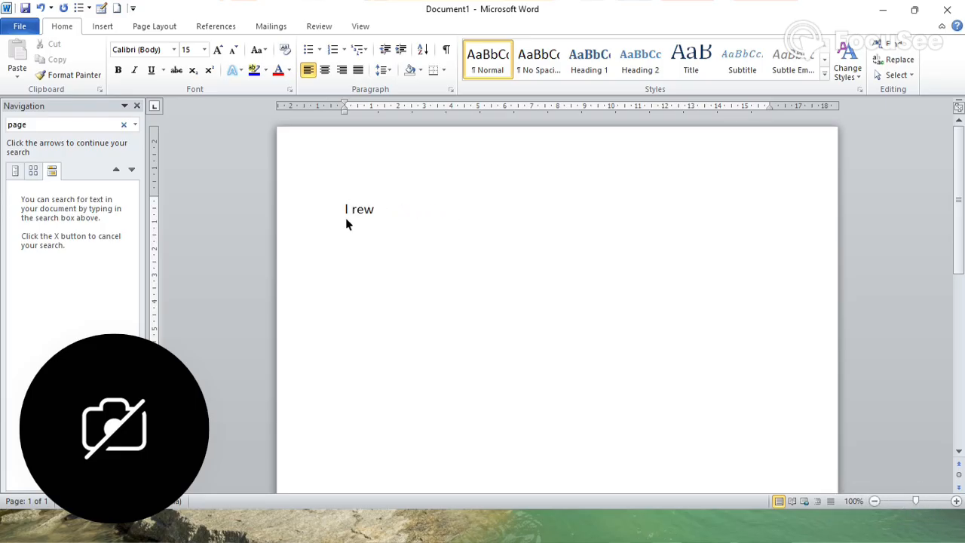
key("BackSpace")
type("quest that you please nlike")
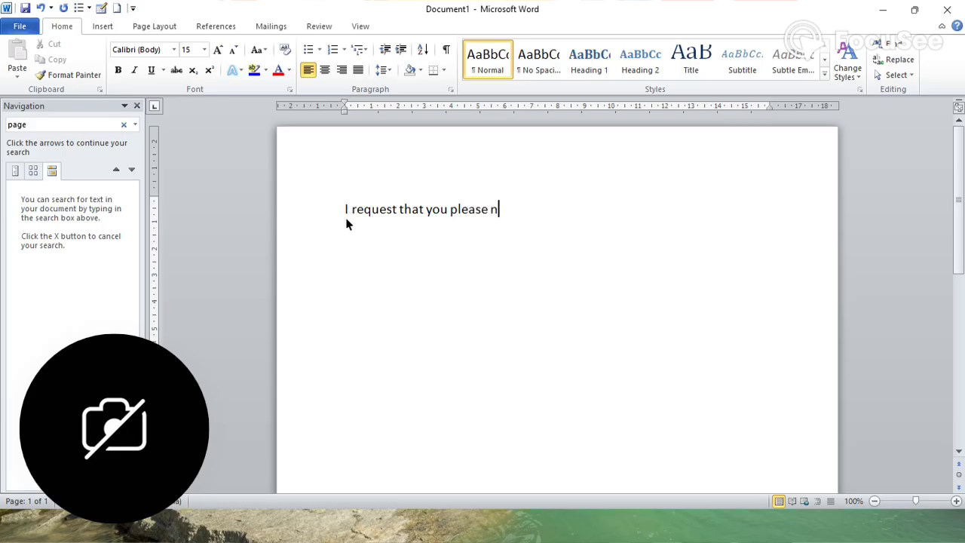
key("BackSpace")
key("BackSpace")
key("BackSpace")
key("BackSpace")
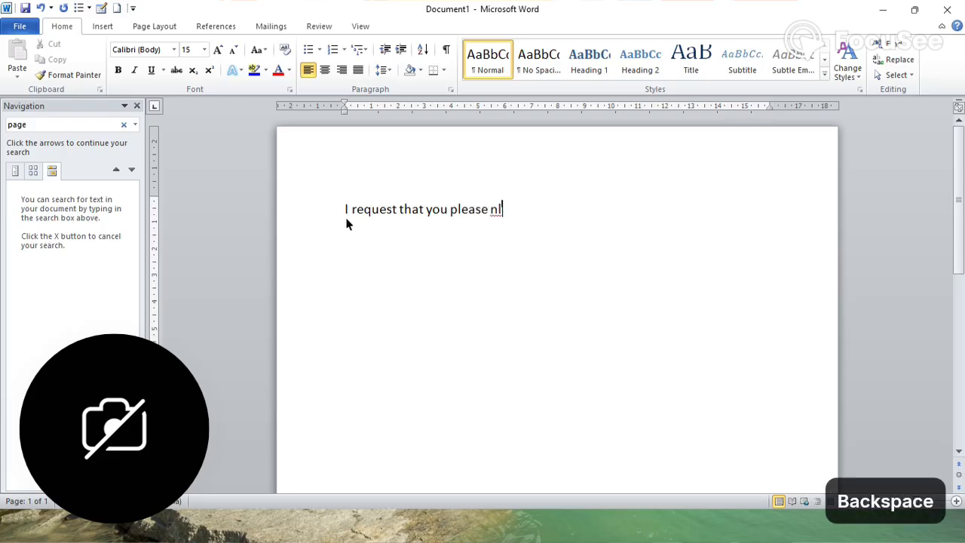
type("like t")
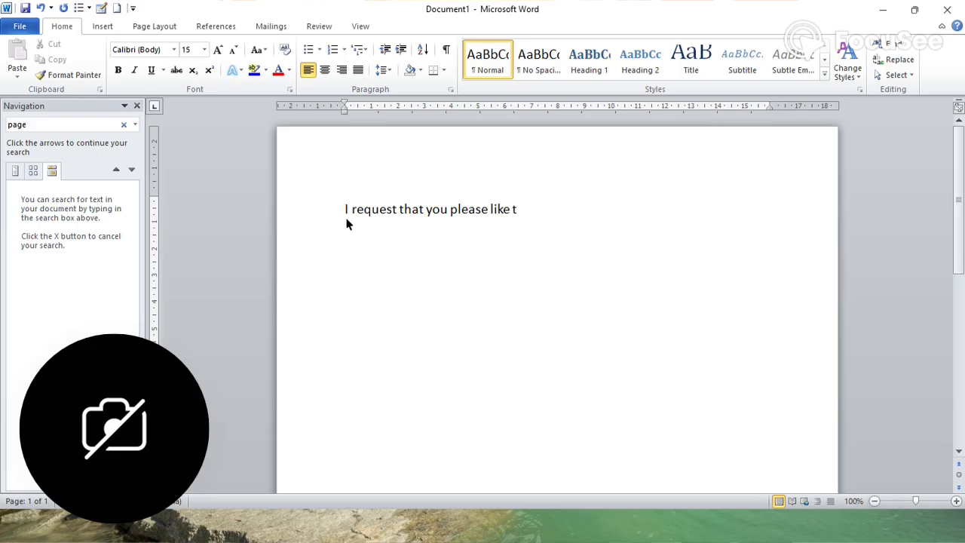
type("hgis")
key("BackSpace")
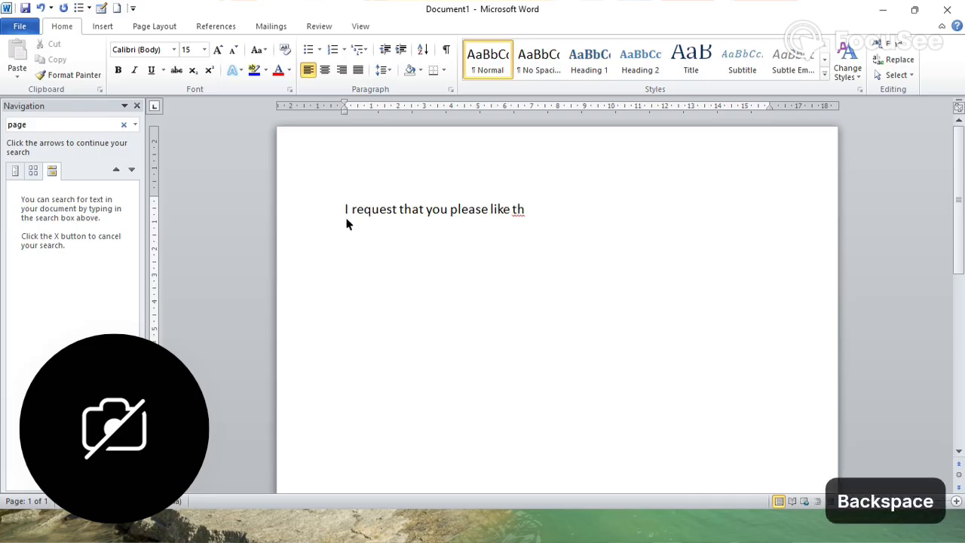
type("is video .")
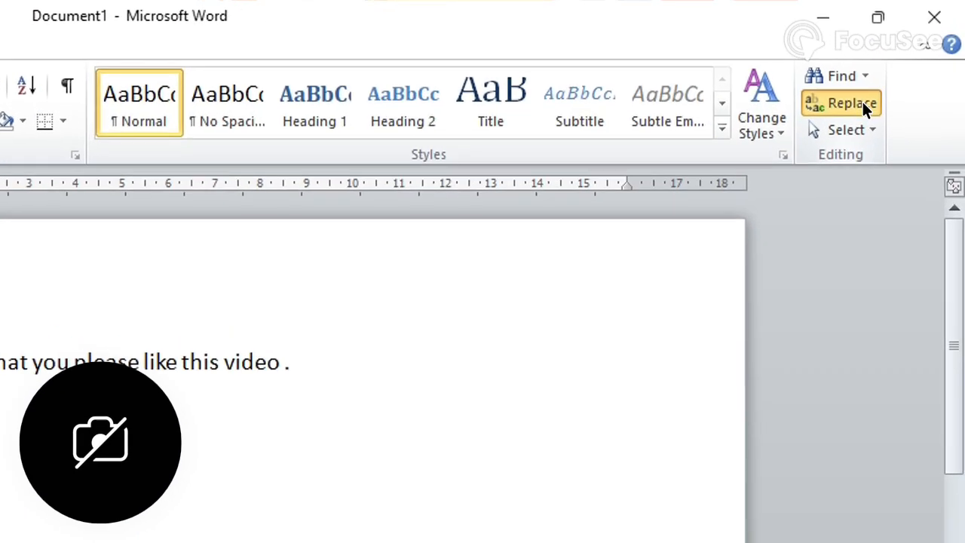
Set "like" as the word to find and locate its next occurrence in the sentence.
left_click(893, 60)
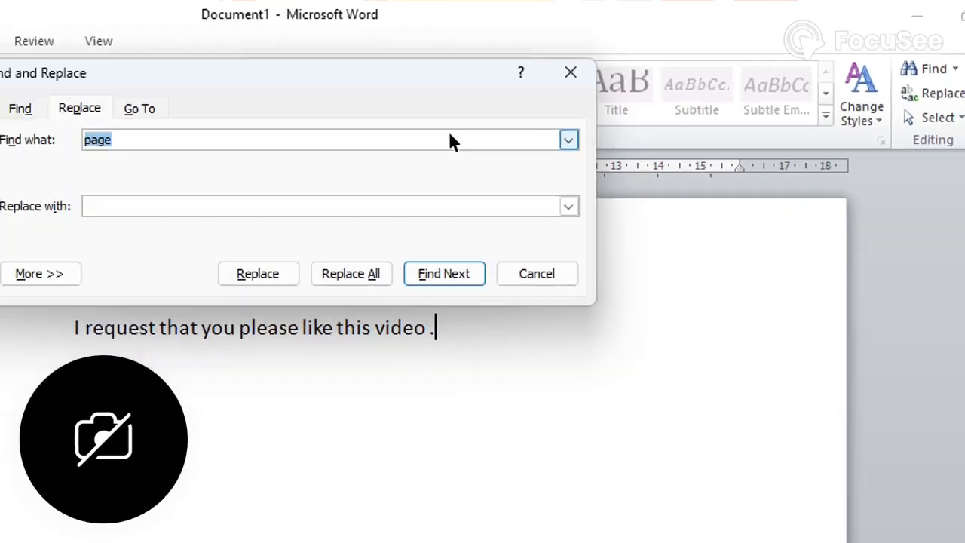
type("like")
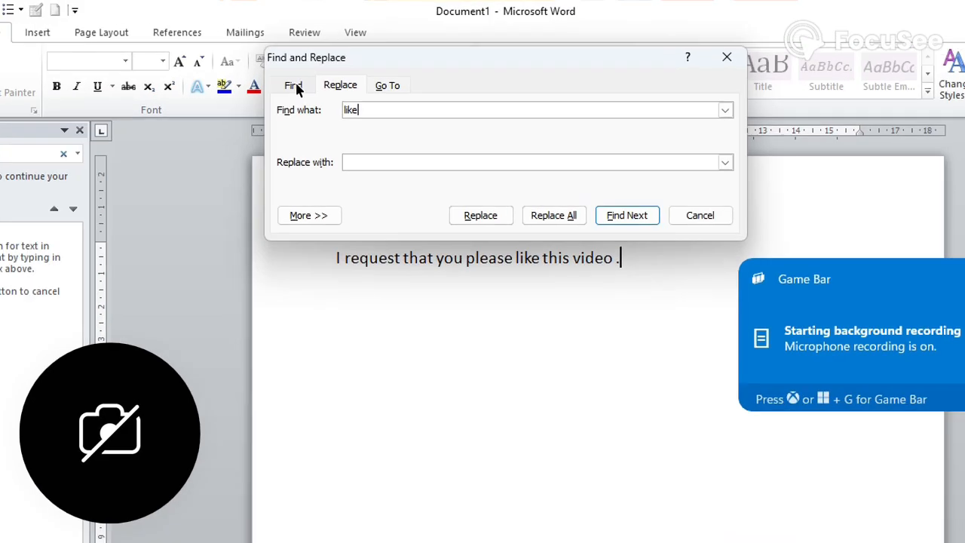
left_click(293, 85)
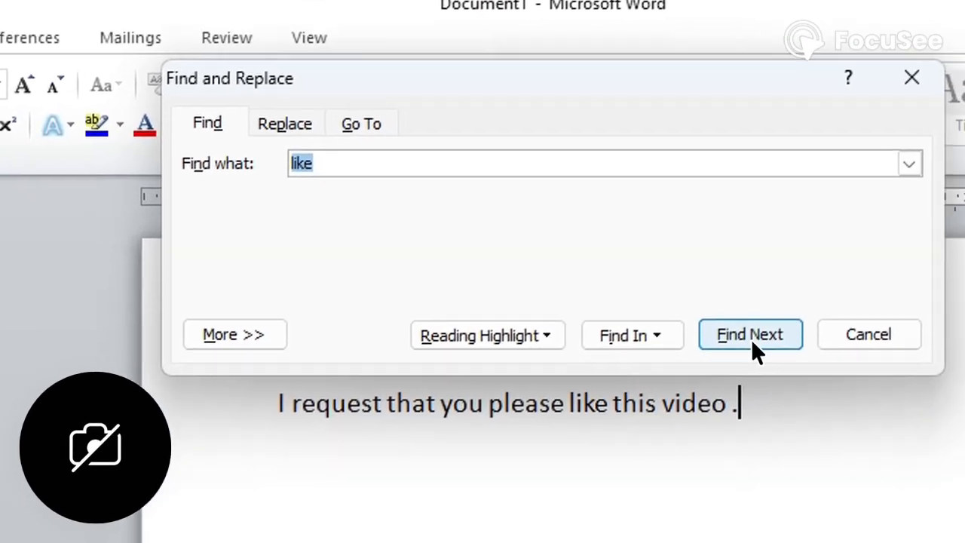
left_click(750, 335)
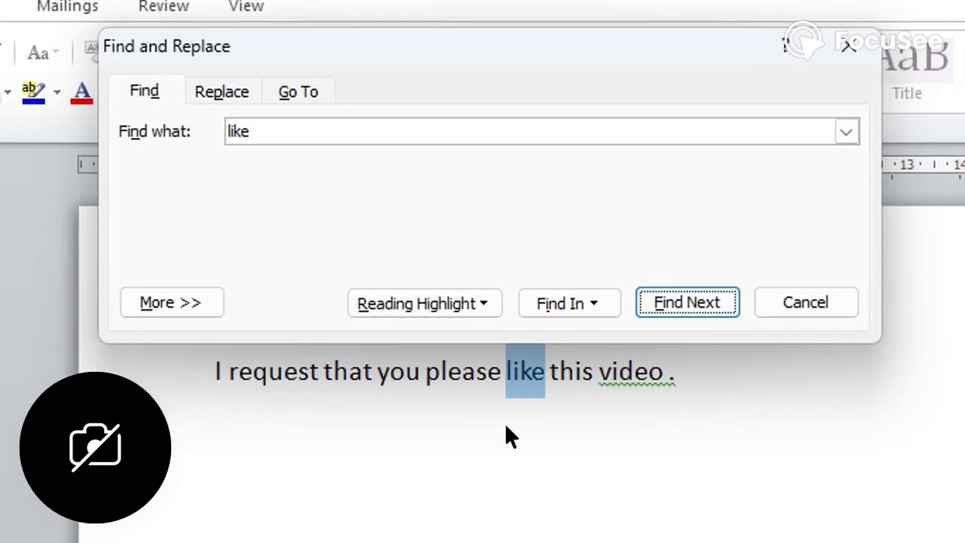
Replace the found word "like" with "subscribe" and close Find and Replace.
left_click(215, 95)
left_click(344, 223)
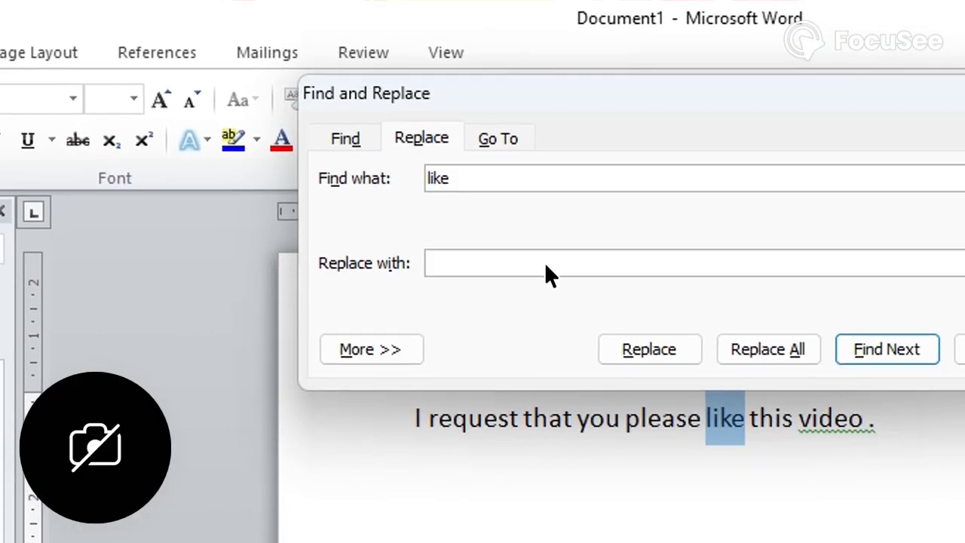
type("subsc")
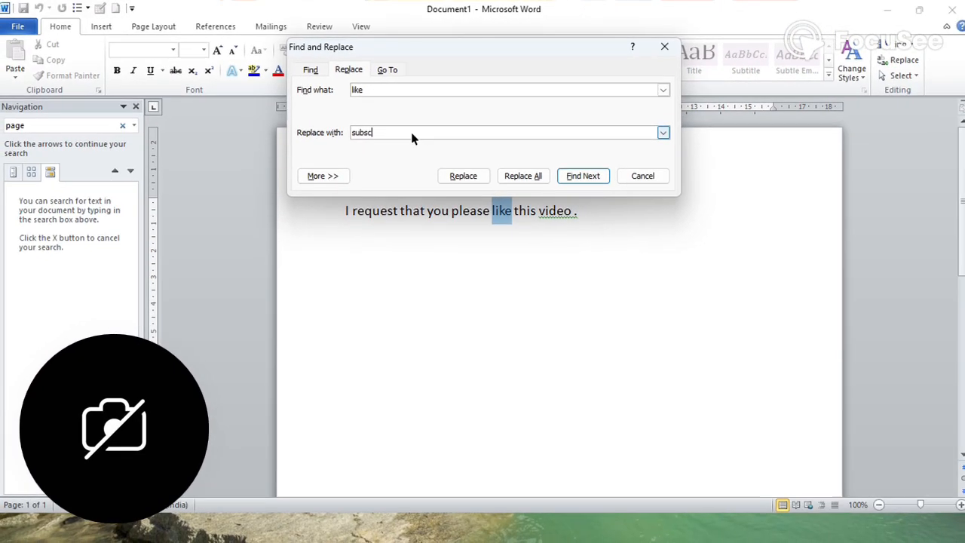
type("ribe")
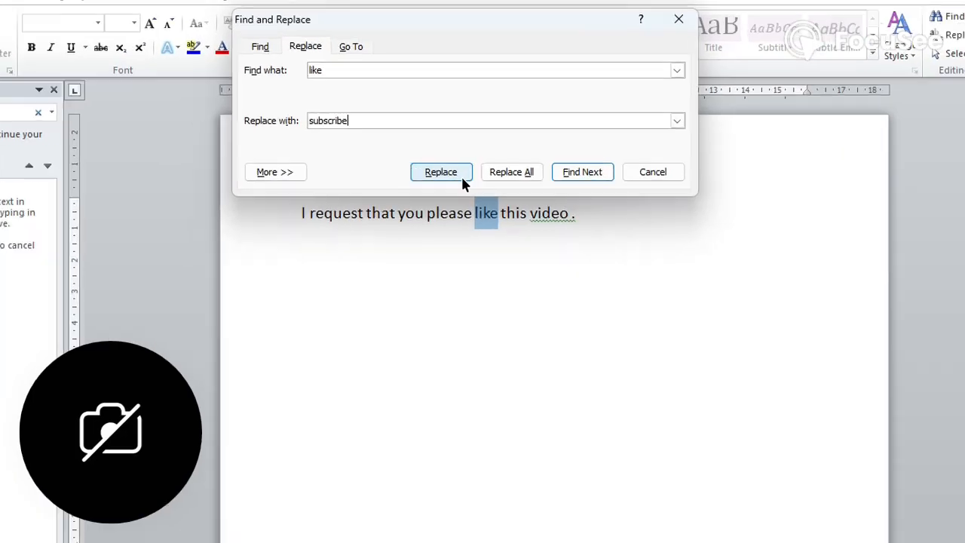
left_click(463, 179)
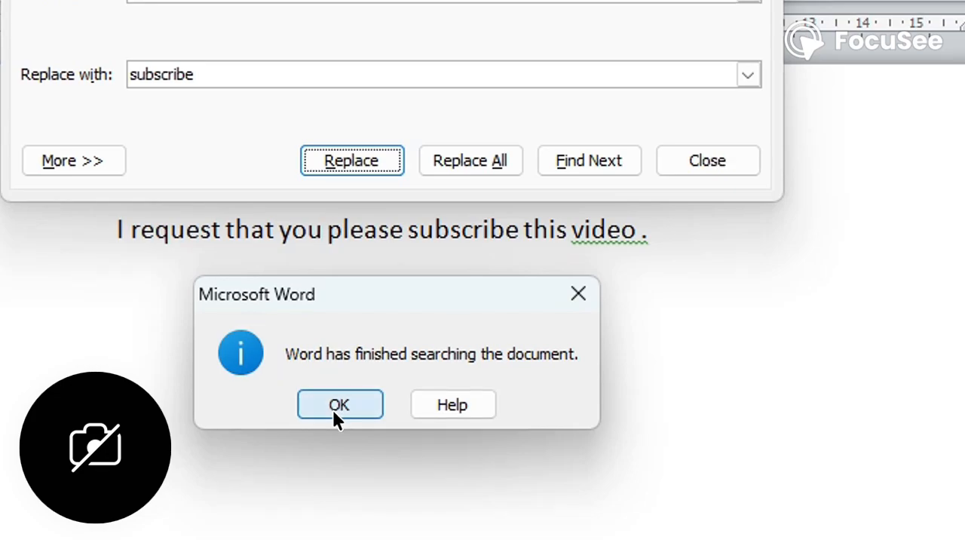
left_click(334, 413)
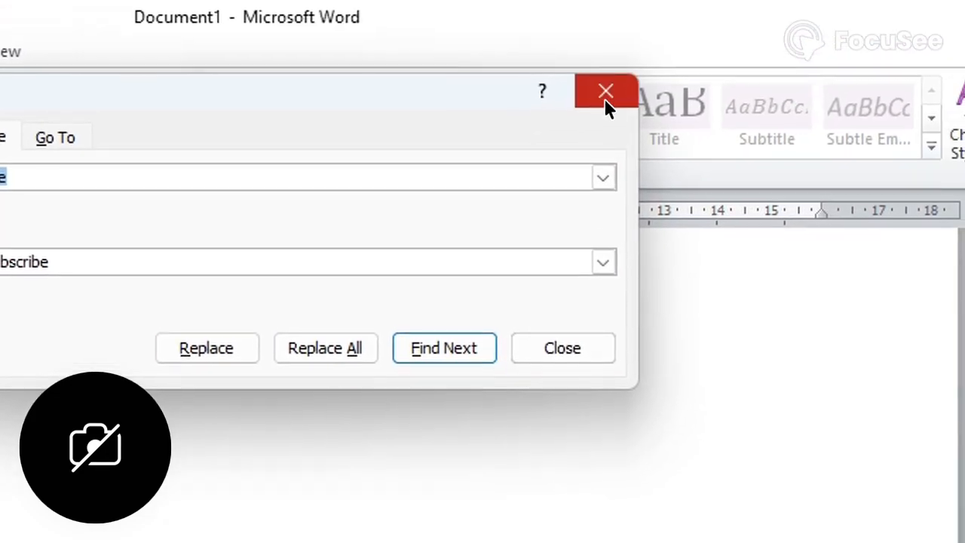
left_click(606, 97)
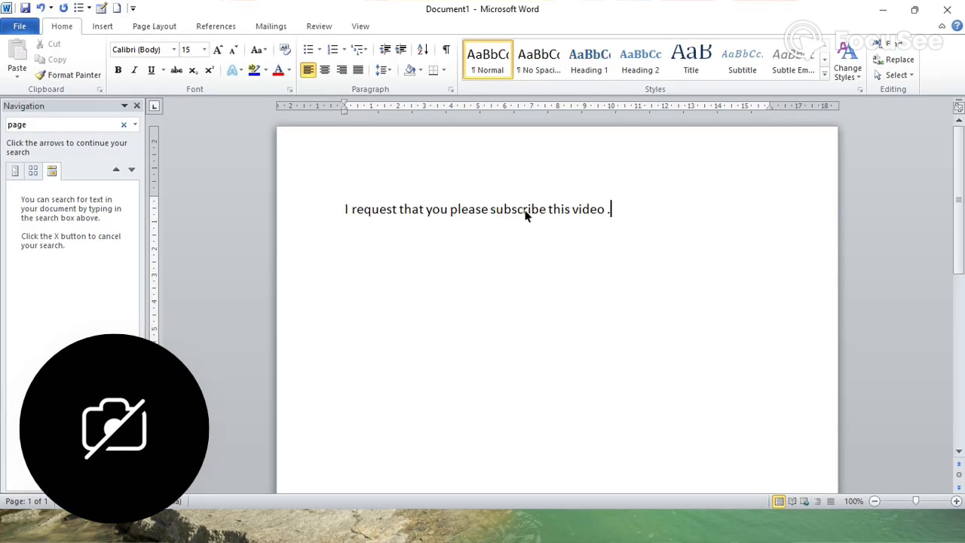
Use Go To to jump to page 3, close the dialog and return to the sentence.
left_click(897, 60)
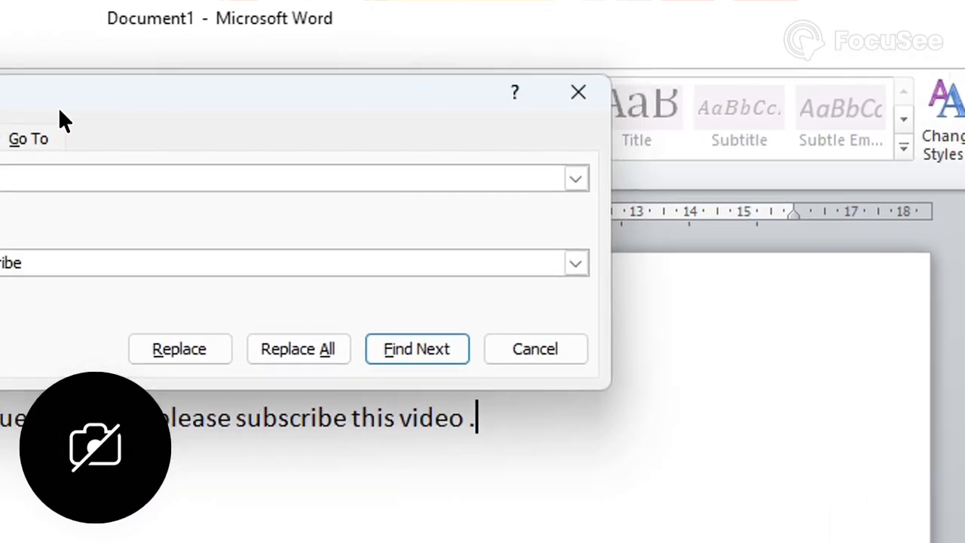
left_click(30, 138)
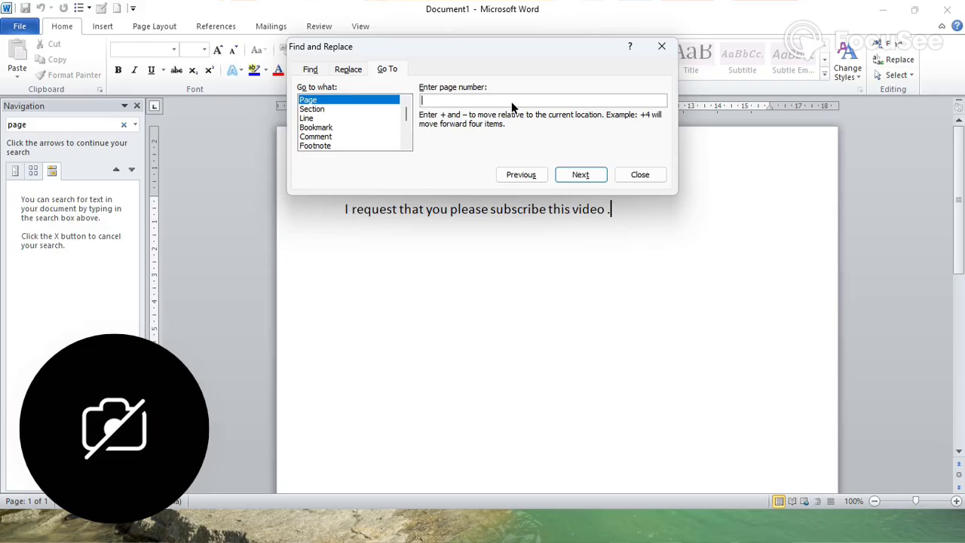
type("3")
key("Return")
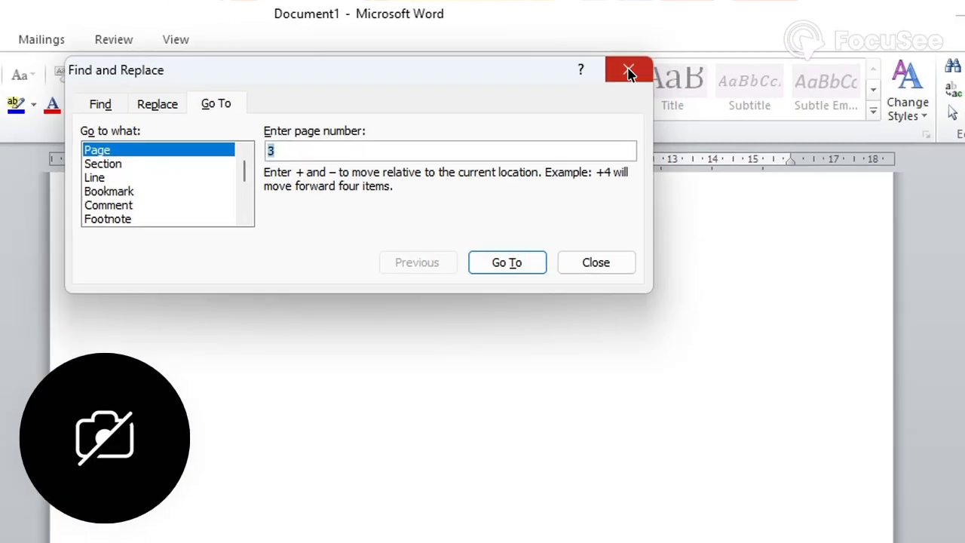
left_click(660, 49)
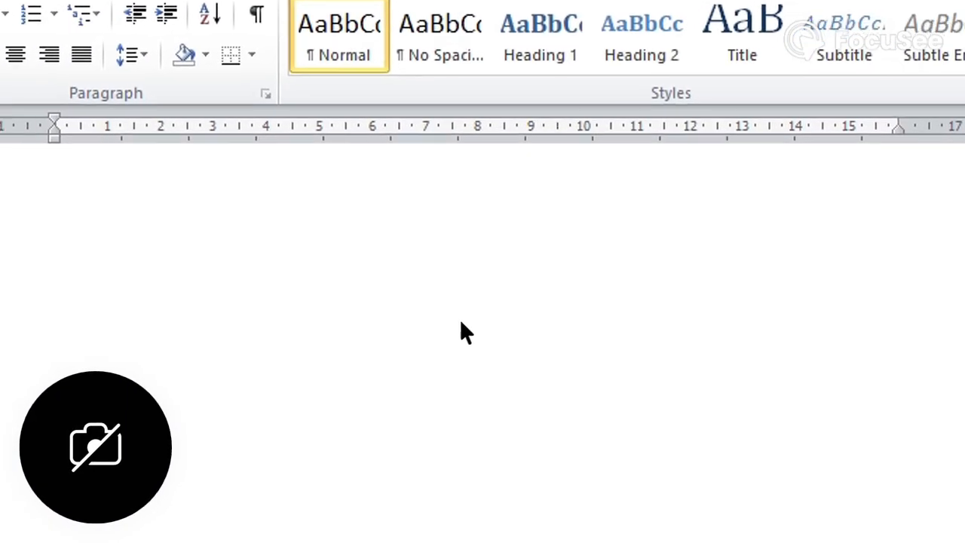
scroll(462, 324, "up", 8)
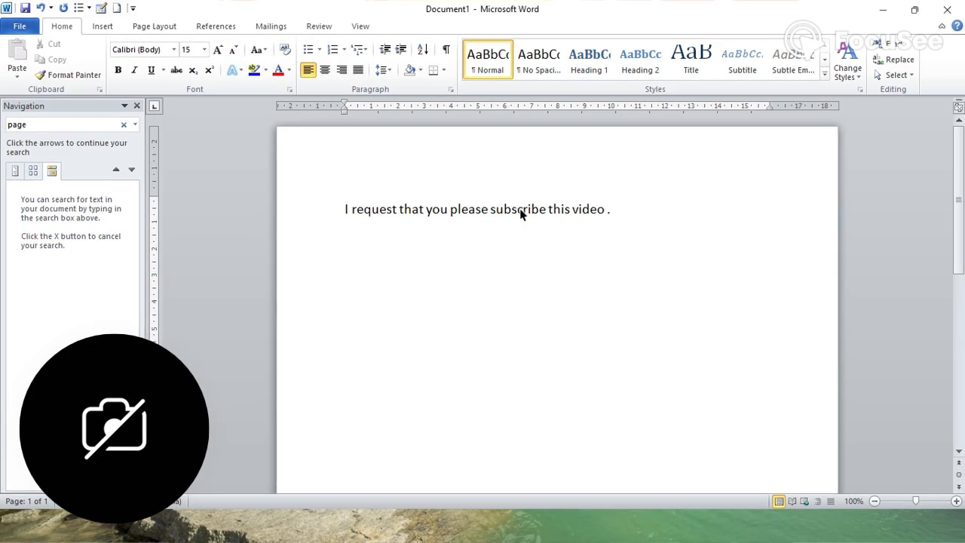
Delete all the document's text and generate sample paragraphs with =rand().
key("ctrl+a")
key("BackSpace")
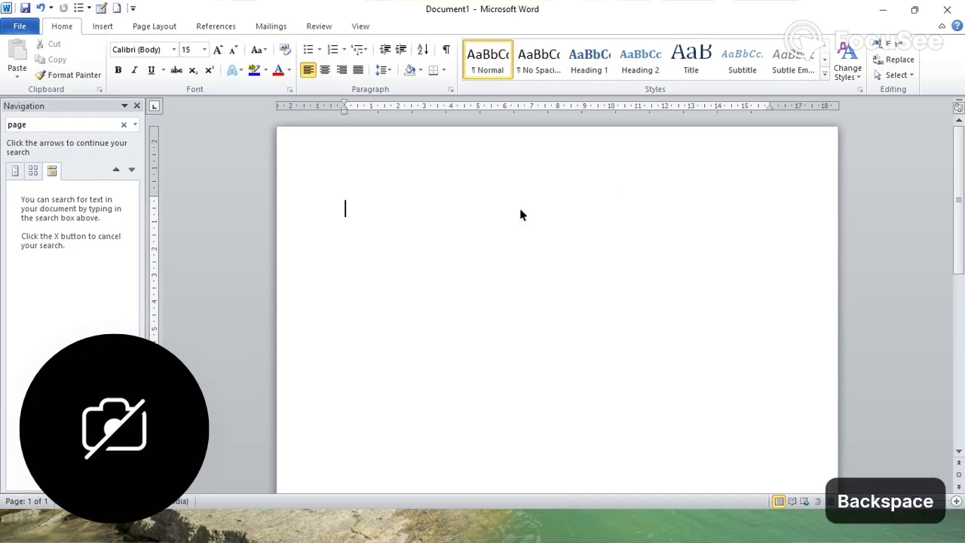
type("=ra")
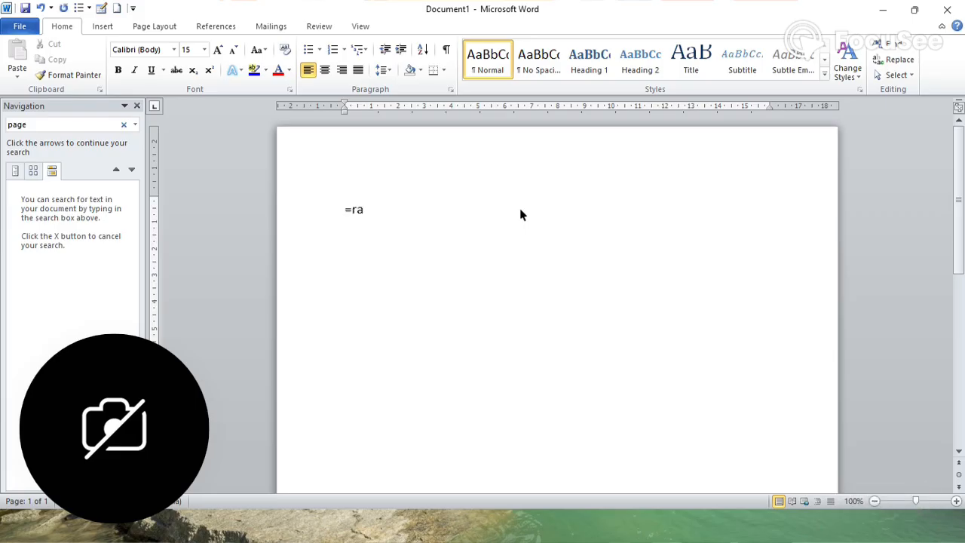
type("nd()")
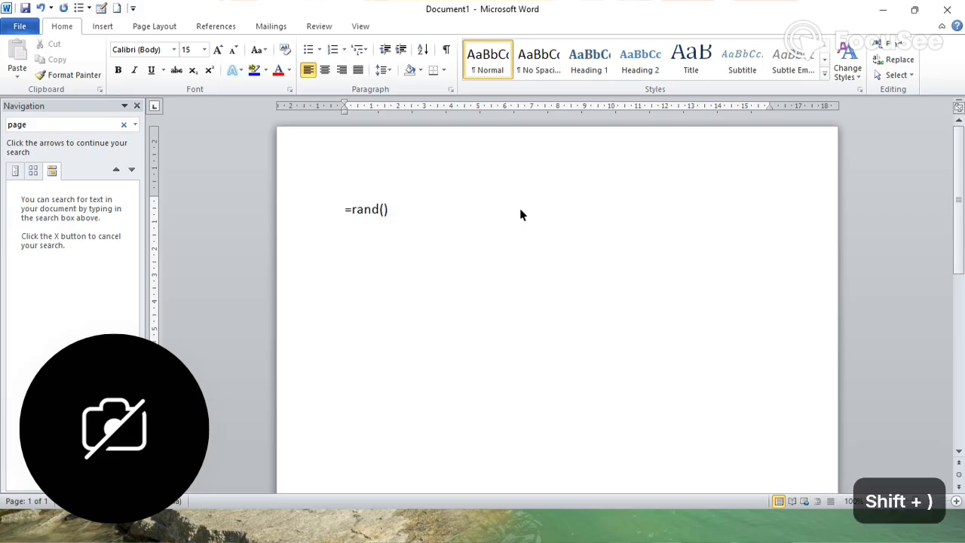
key("Return")
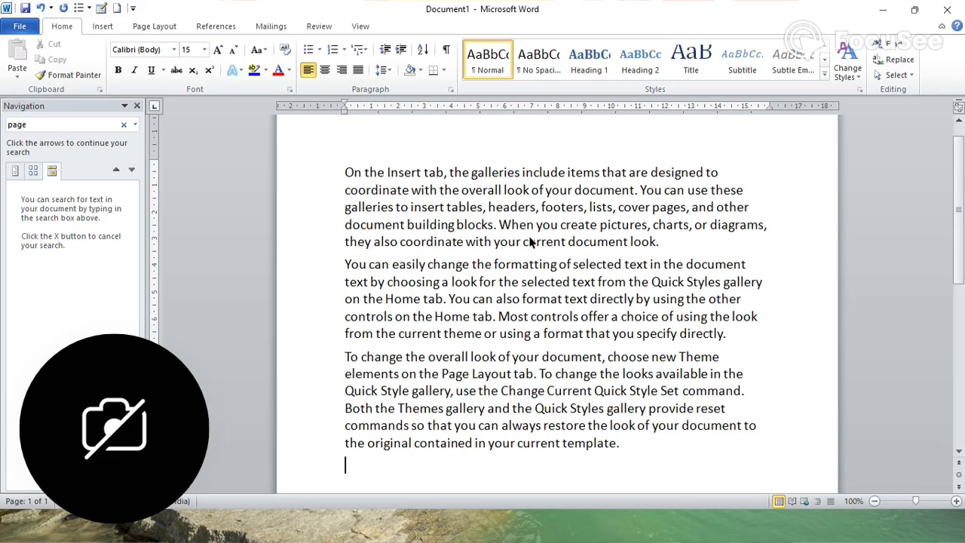
Insert a page break after the sample text and generate =rand() paragraphs on page 2.
scroll(518, 241, "down", 8)
scroll(520, 204, "up", 3)
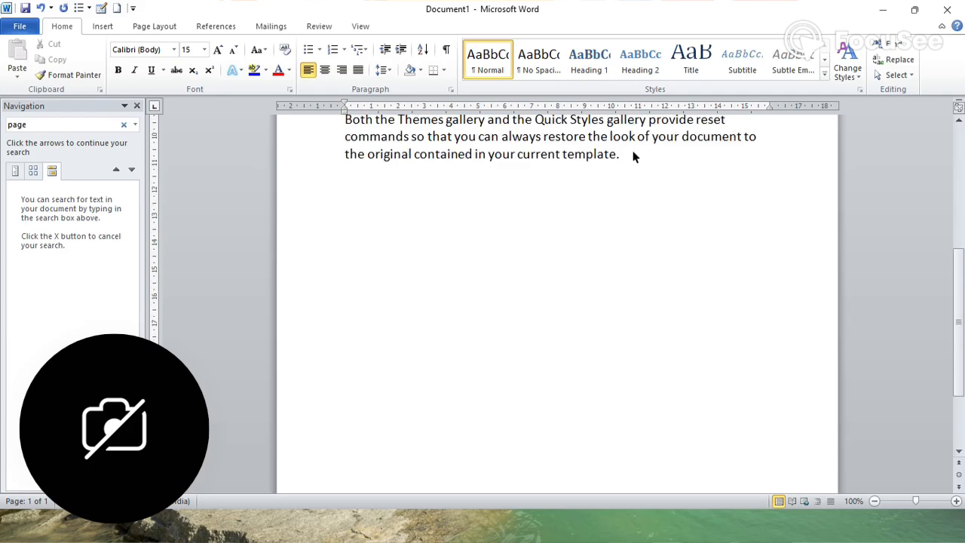
key("ctrl+Return")
scroll(632, 151, "down", 6)
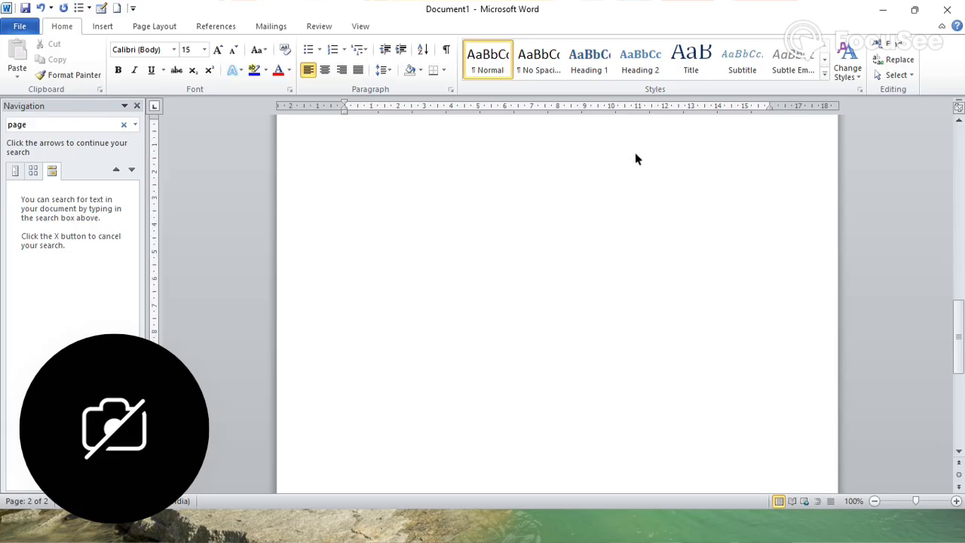
scroll(636, 158, "down", 3)
type("=rand()")
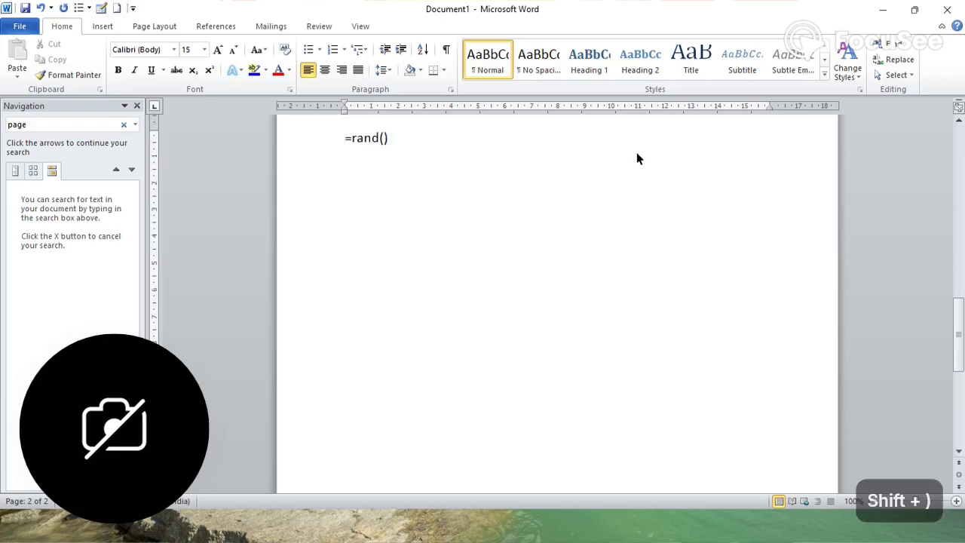
key("Return")
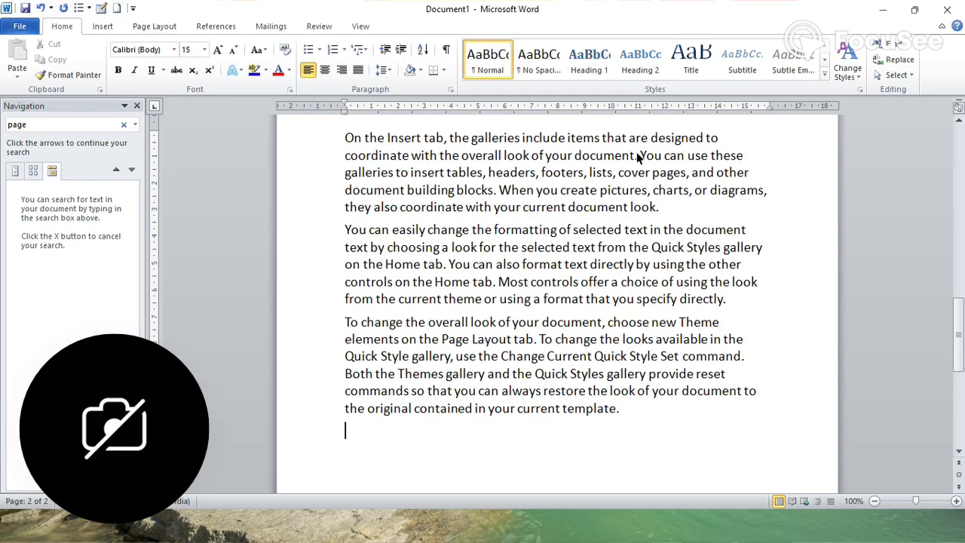
Start a third page after the second page's text and fill it with =rand() sample paragraphs.
scroll(636, 157, "down", 5)
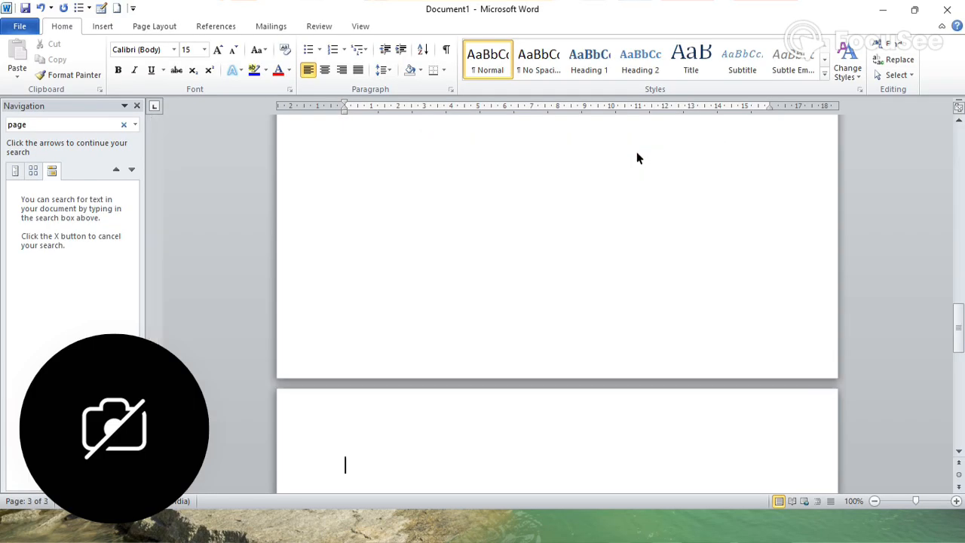
type("=rand()")
key("Return")
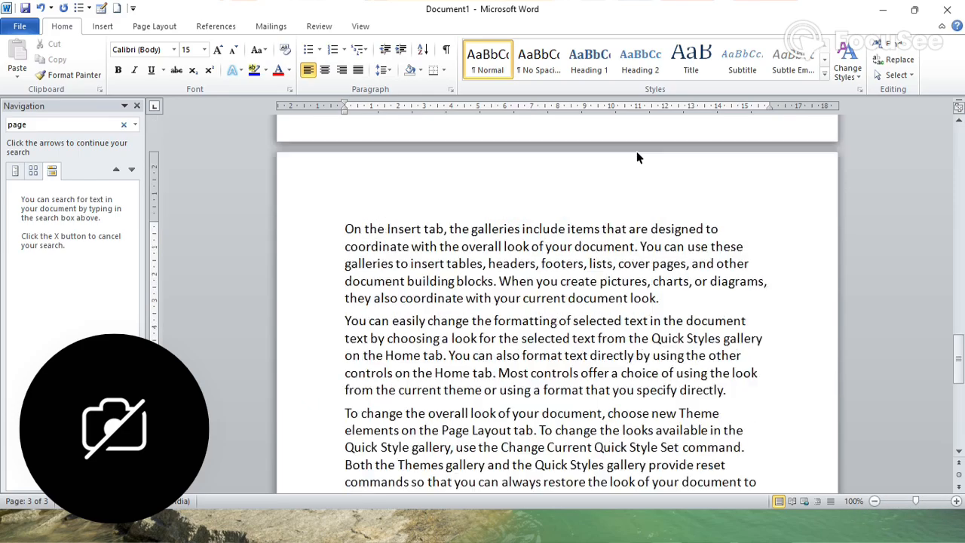
Use Go To with Page as the target to step through the pages with Next, Previous and Next, and close the dialog.
scroll(637, 152, "up", 20)
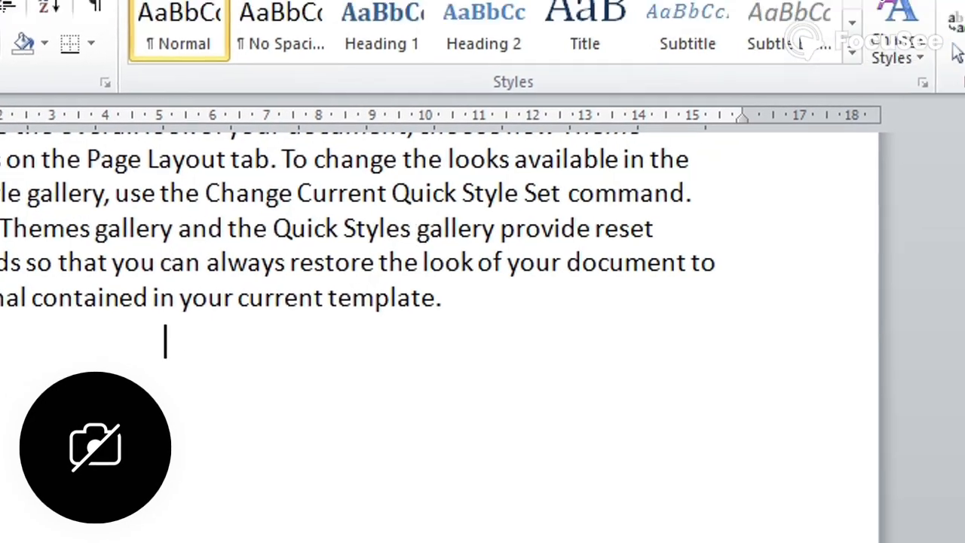
left_click(851, 89)
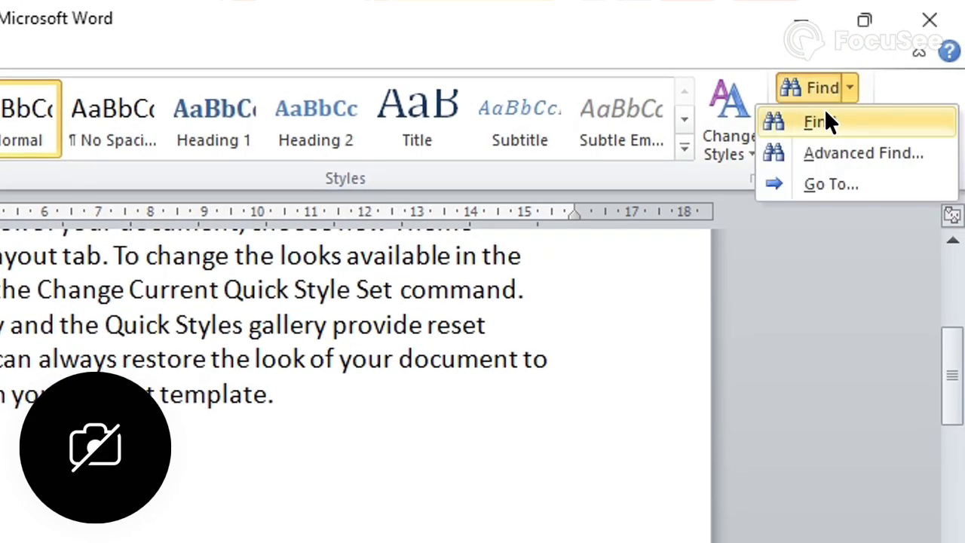
left_click(809, 185)
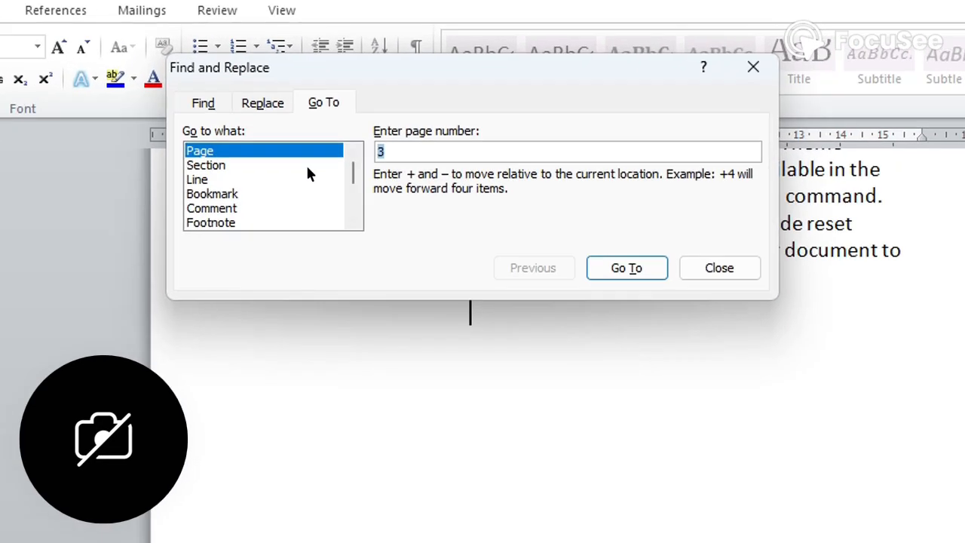
left_click(378, 126)
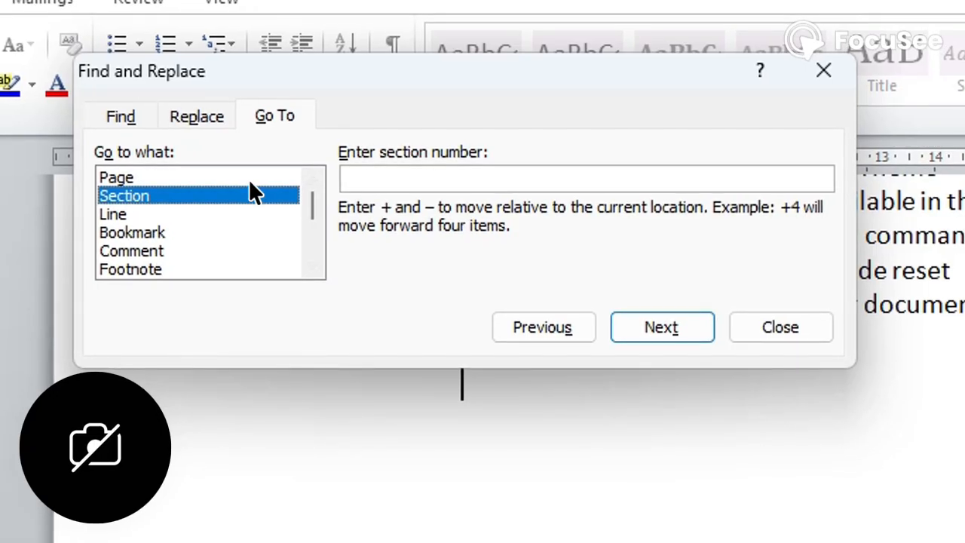
left_click(257, 177)
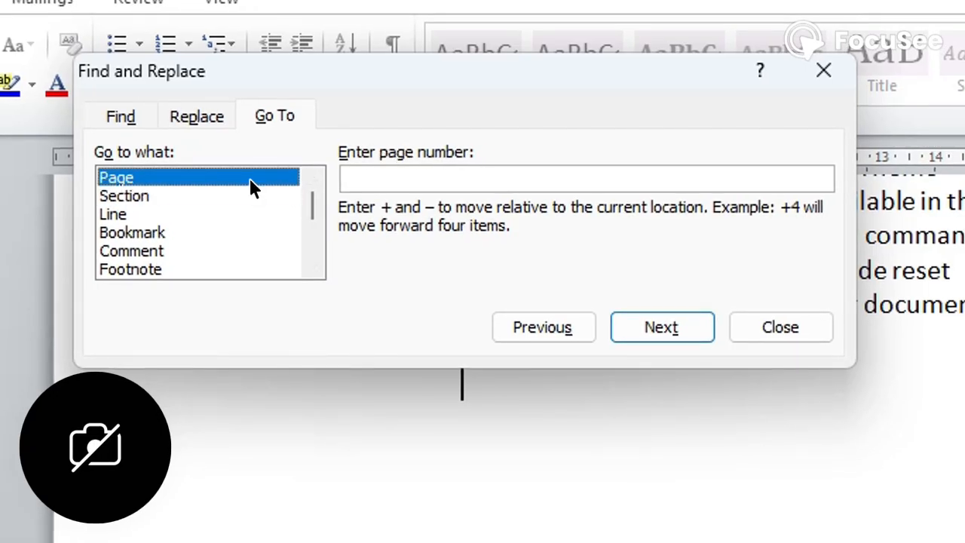
left_click(664, 326)
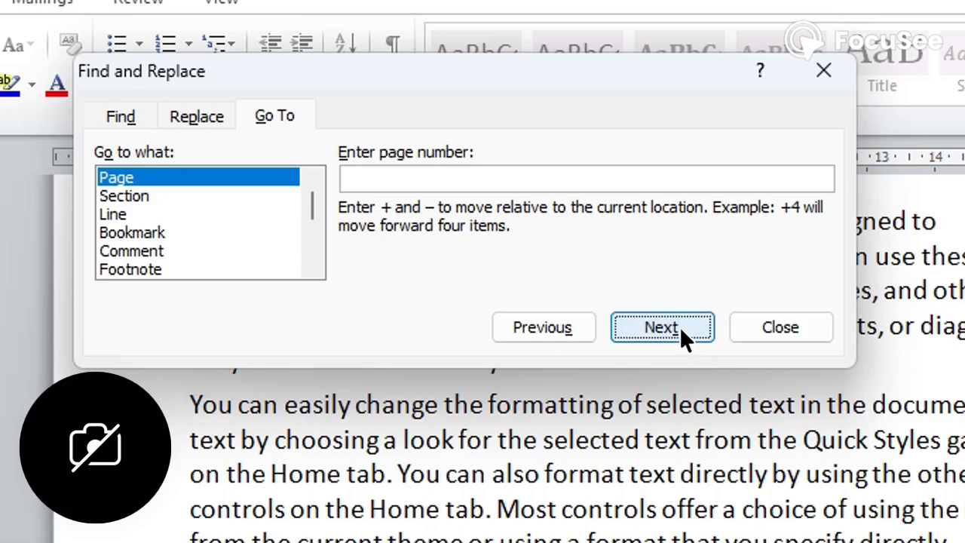
left_click(577, 326)
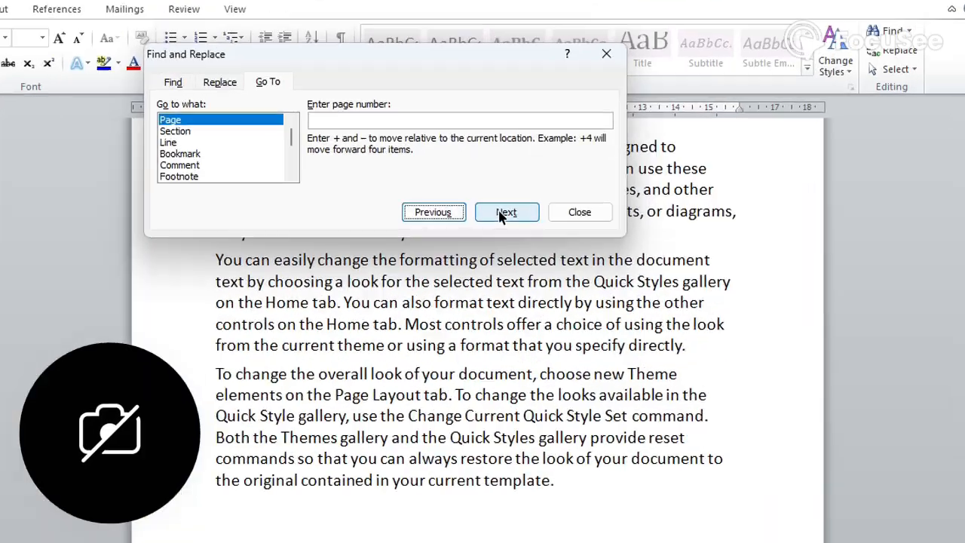
left_click(506, 213)
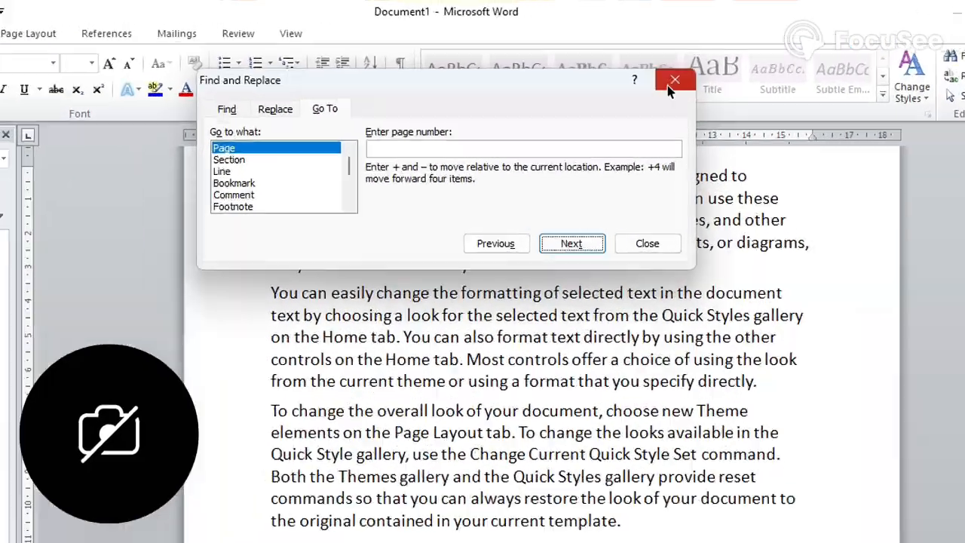
left_click(661, 62)
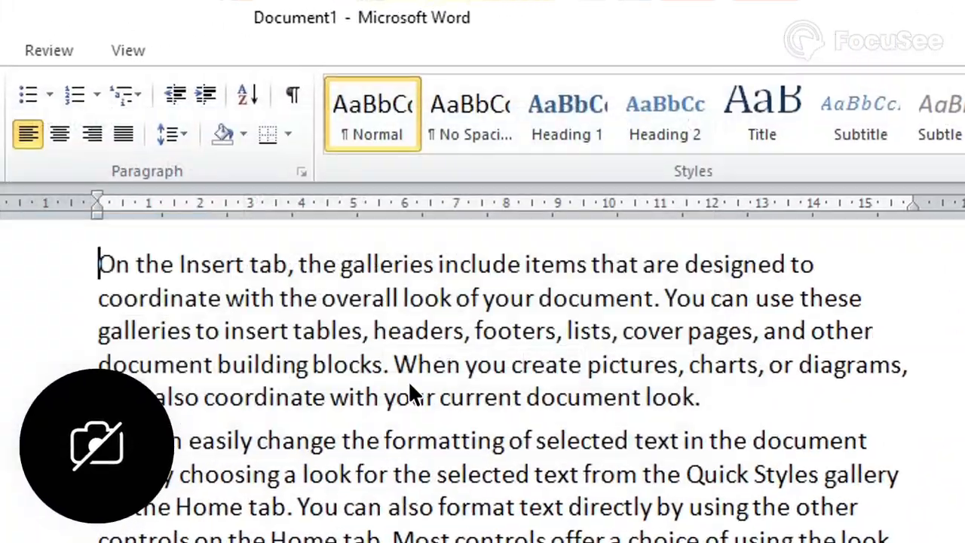
Colour the second and third paragraphs on page 3 red and give them a blue text highlight.
left_click_drag(346, 229, 755, 379)
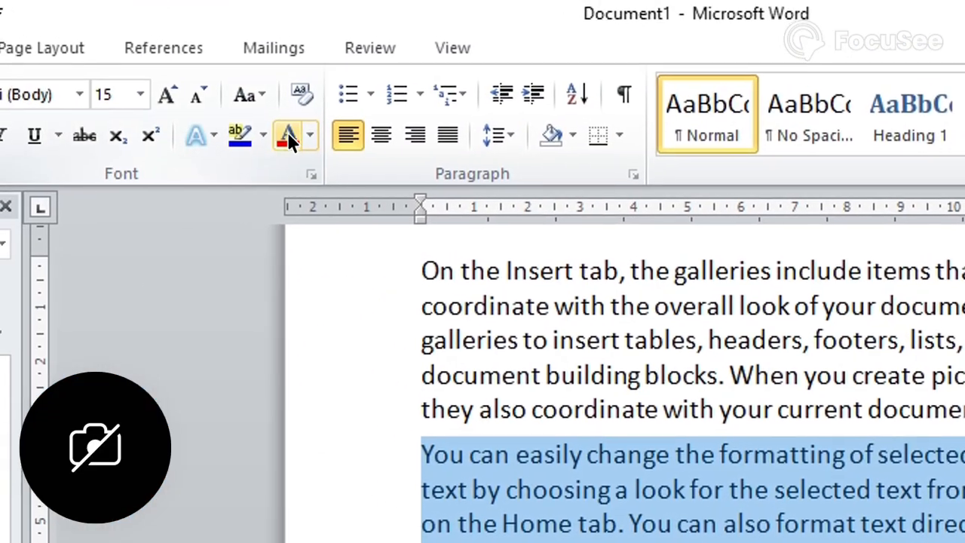
left_click(288, 134)
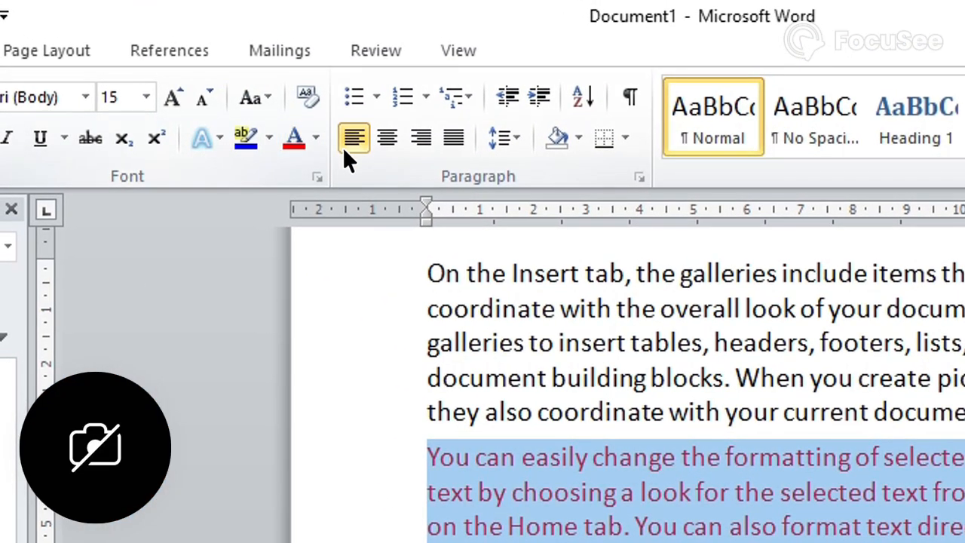
left_click(253, 144)
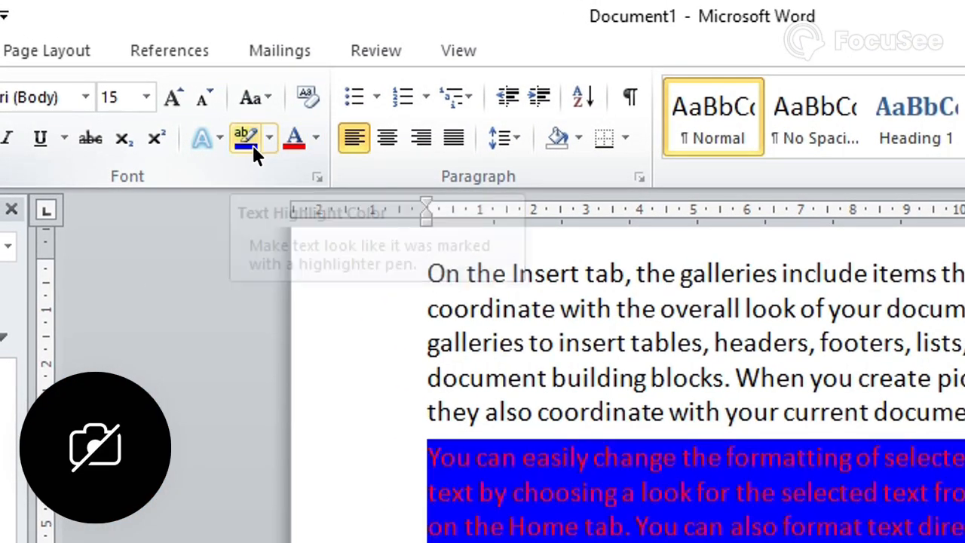
Highlight page 2's text from "on the Home tab" to "restore the look of" in dark yellow.
scroll(820, 464, "down", 8)
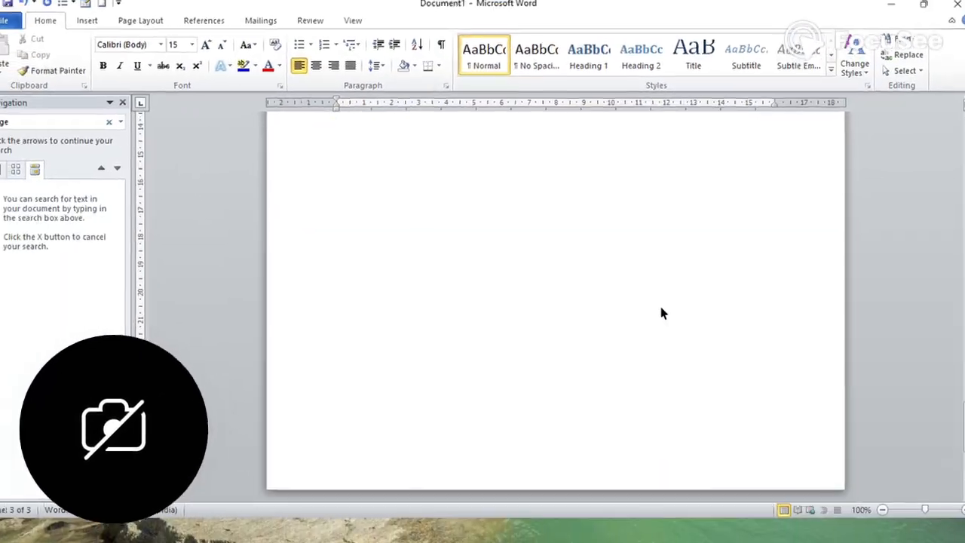
scroll(830, 466, "up", 12)
scroll(665, 303, "up", 6)
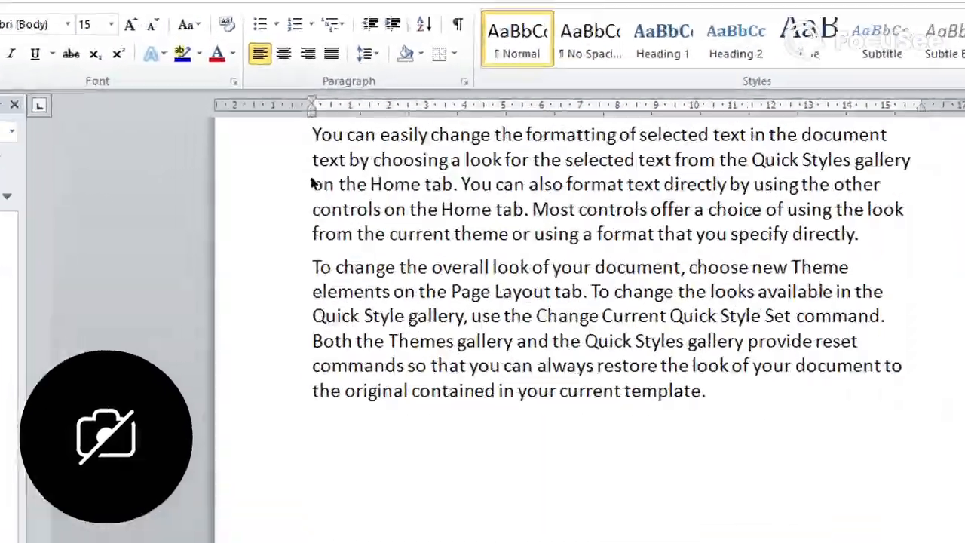
left_click_drag(345, 162, 609, 241)
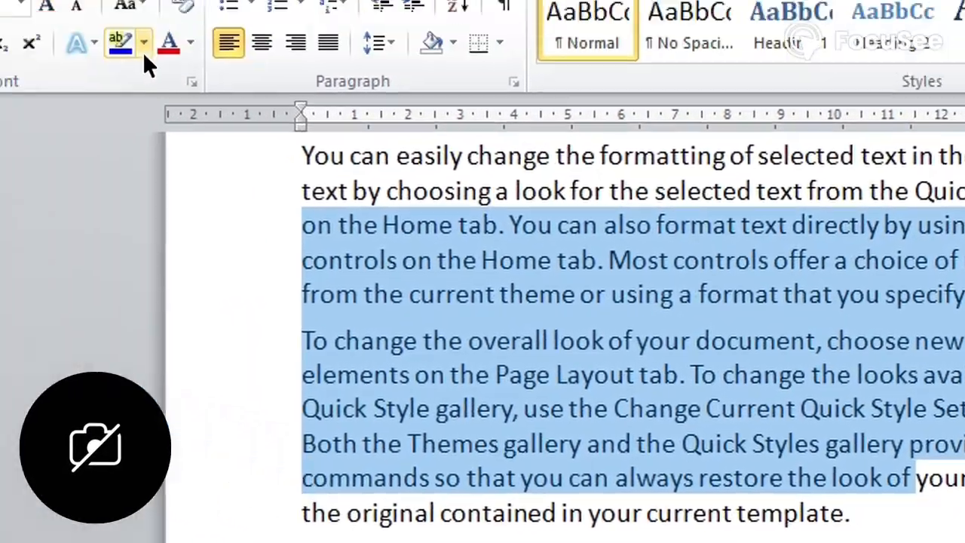
left_click(144, 46)
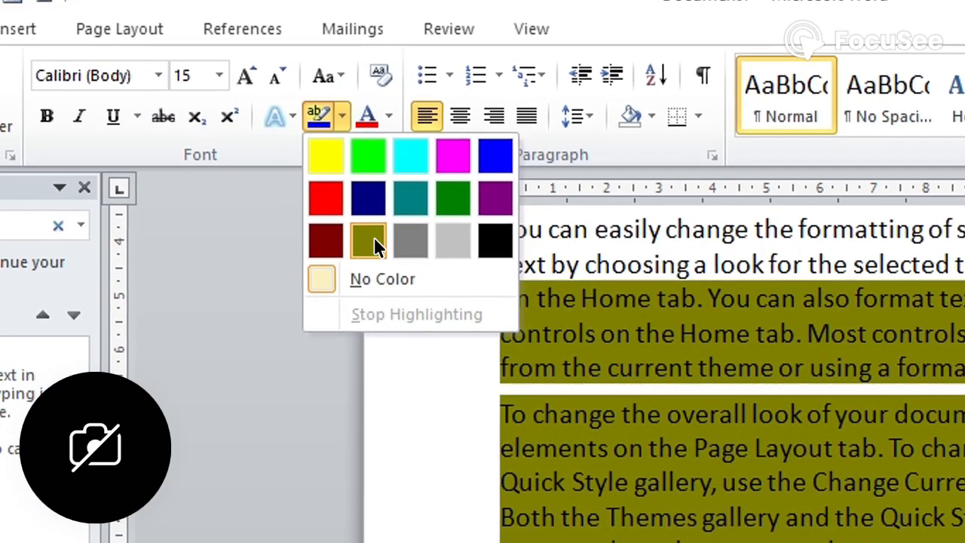
left_click(375, 241)
Highlight page 1's text from "on the Home tab" to the end of the last paragraph in yellow.
scroll(705, 459, "down", 20)
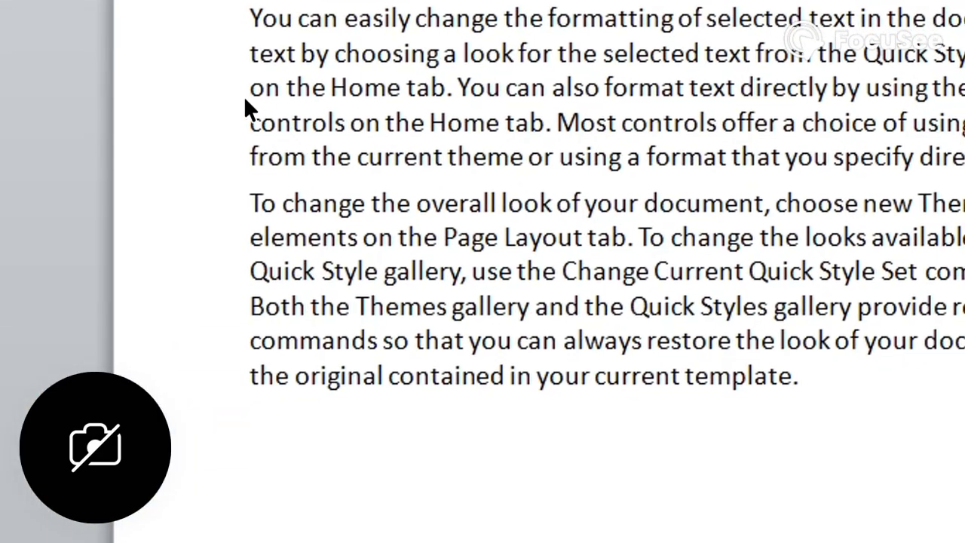
left_click_drag(245, 98, 784, 413)
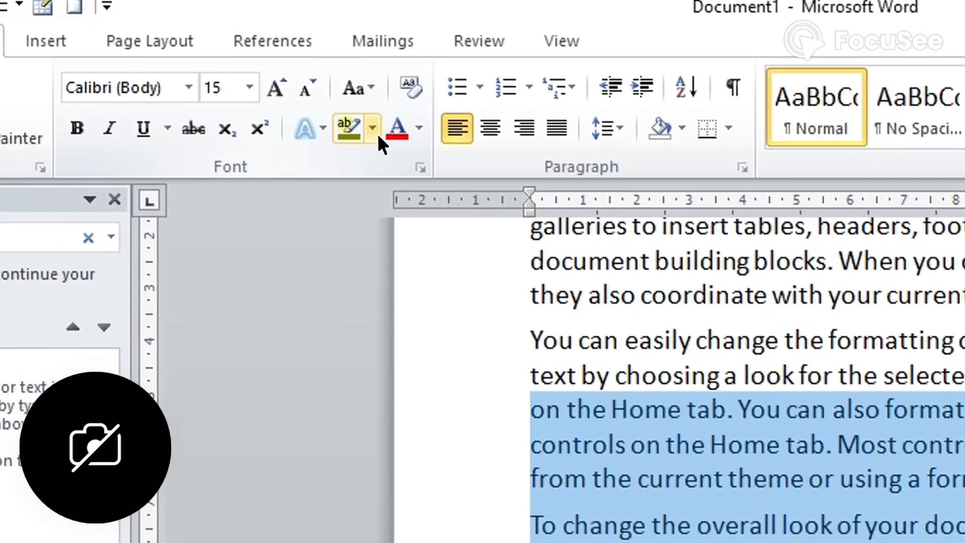
left_click(234, 41)
left_click(359, 172)
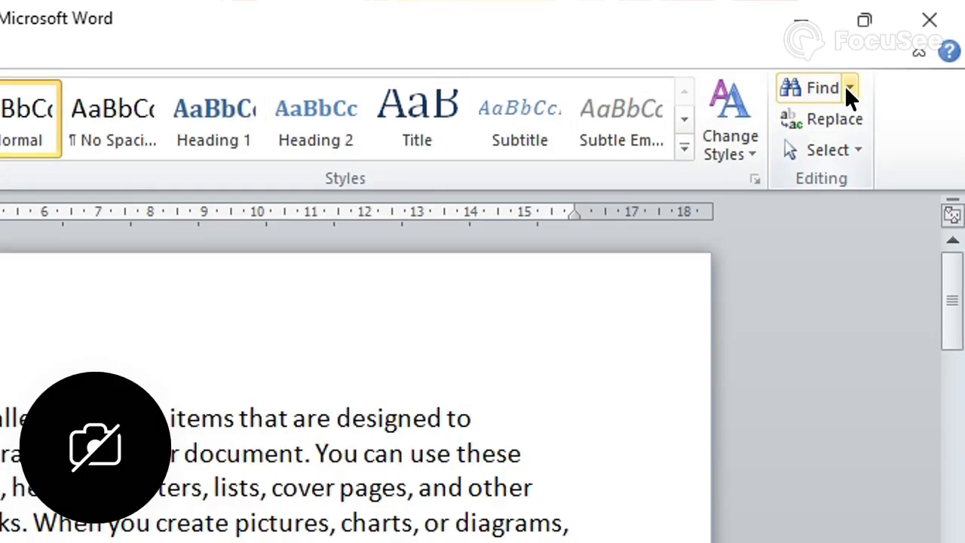
Use Go To to jump to page 3, close the dialog and return to page 1.
left_click(848, 89)
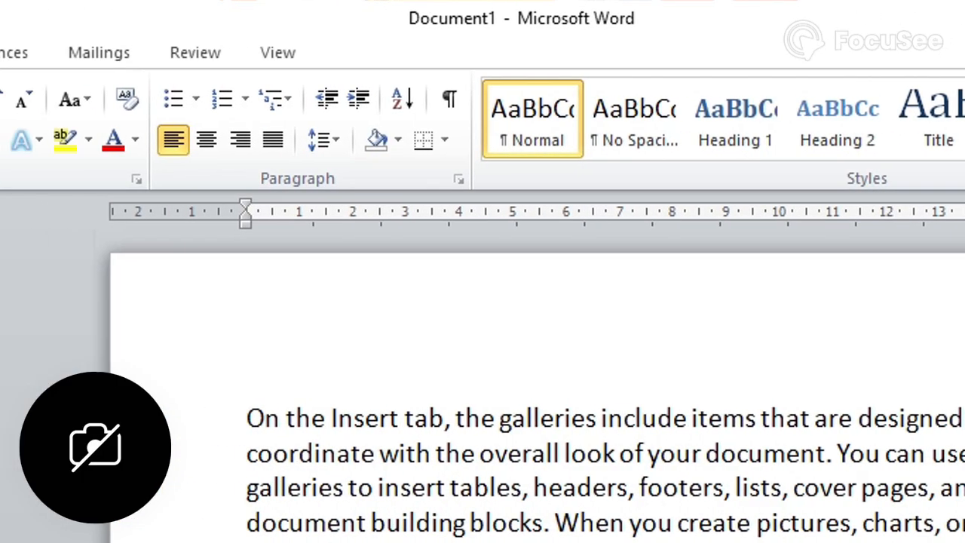
left_click(948, 184)
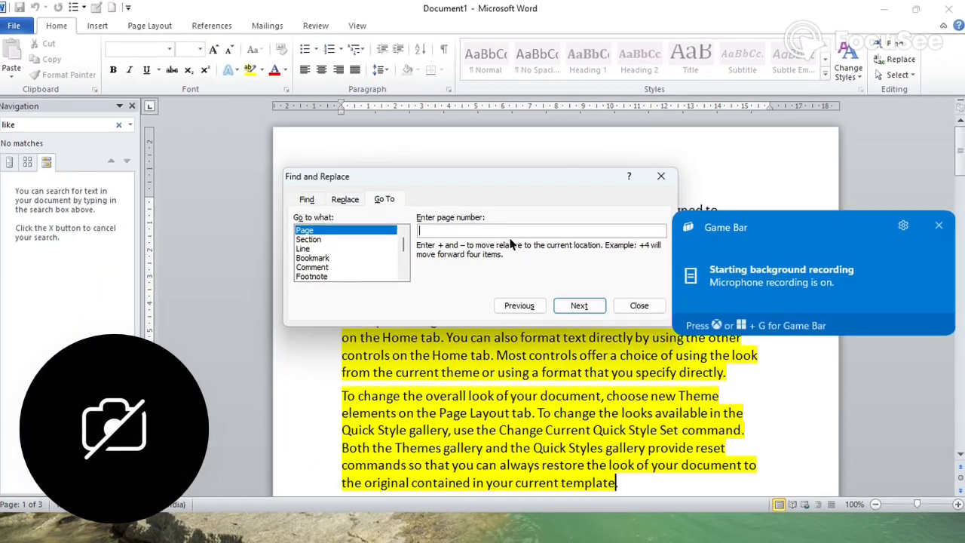
type("3")
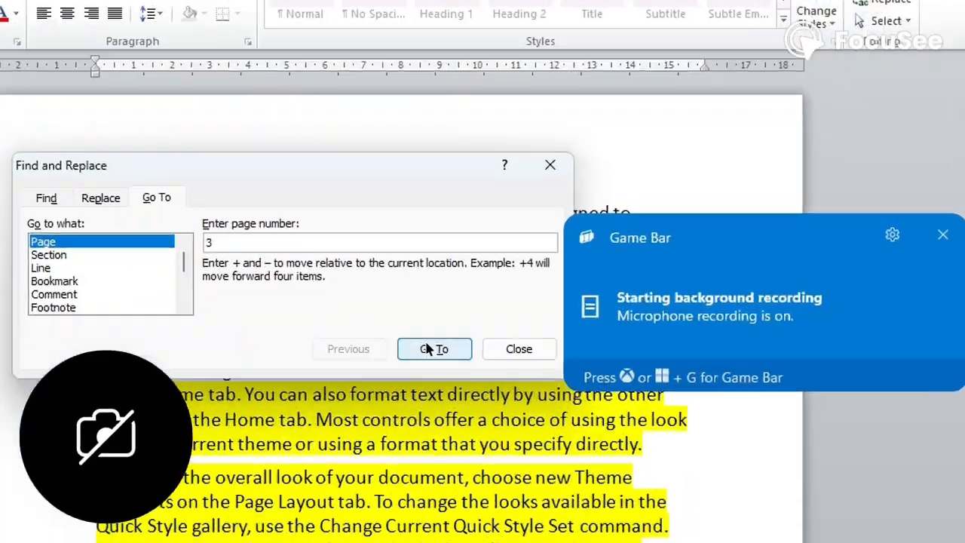
left_click(580, 304)
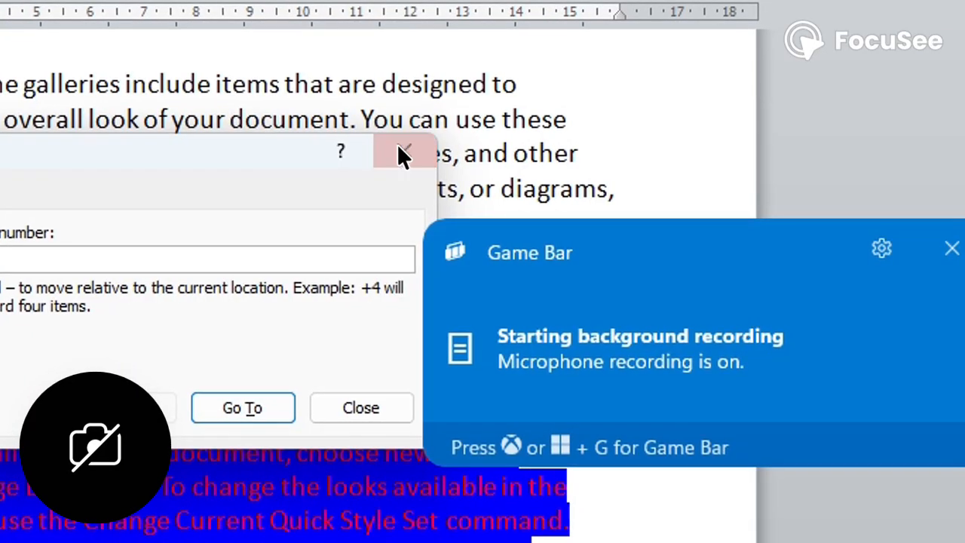
left_click(401, 155)
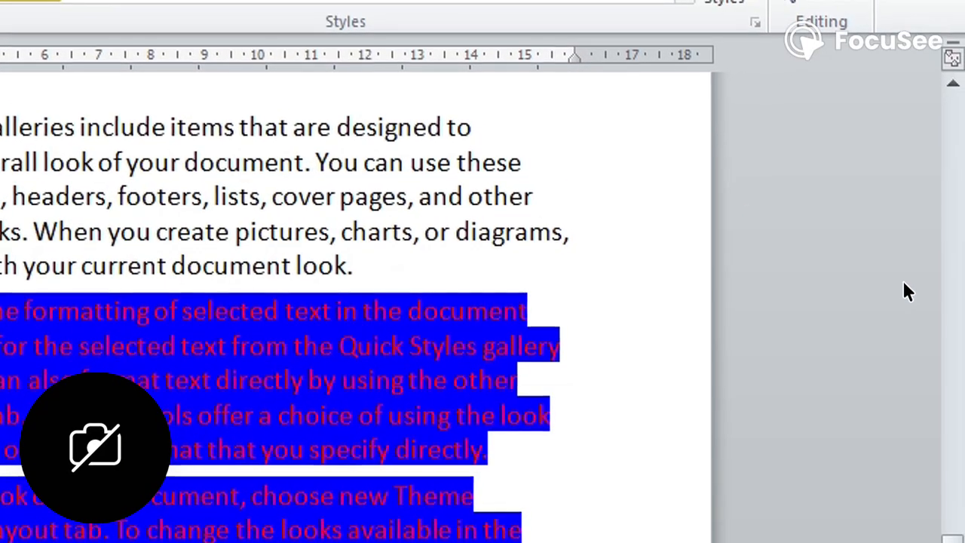
left_click(903, 283)
scroll(320, 262, "up", 15)
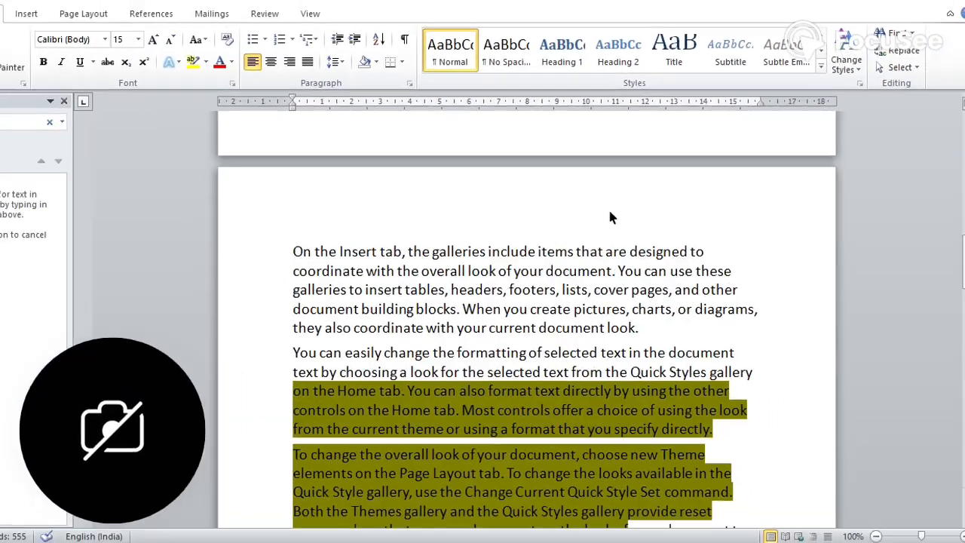
scroll(611, 217, "up", 20)
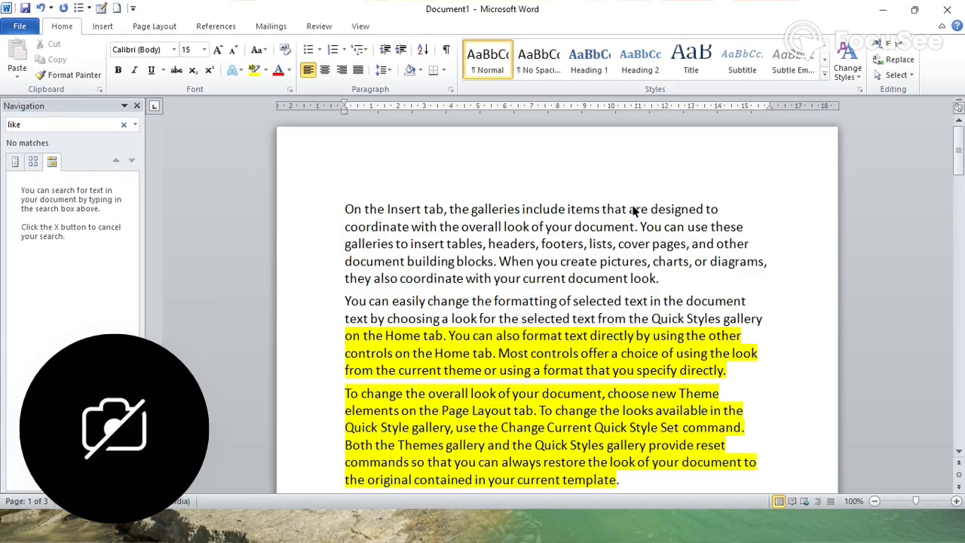
Delete all the document's text and generate new sample paragraphs with =rand().
key("ctrl+a")
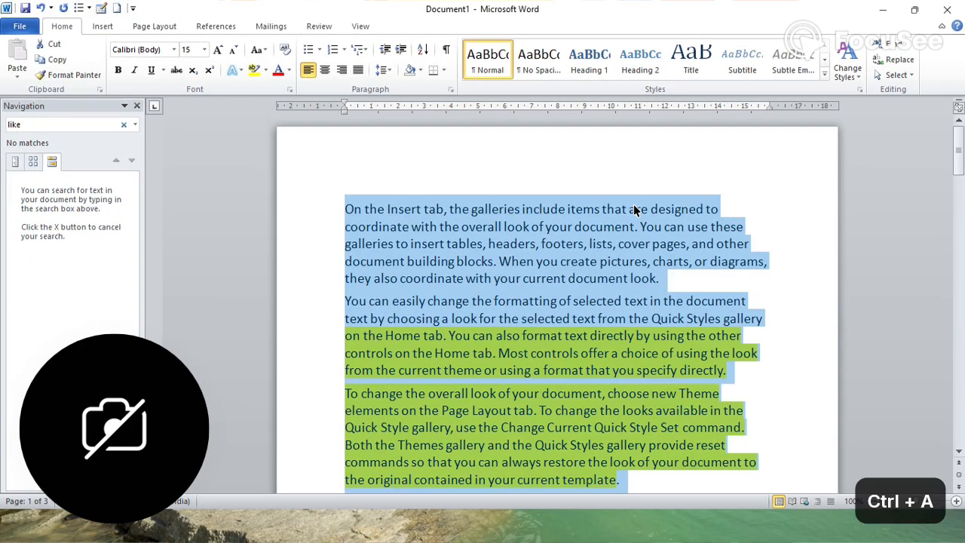
key("BackSpace")
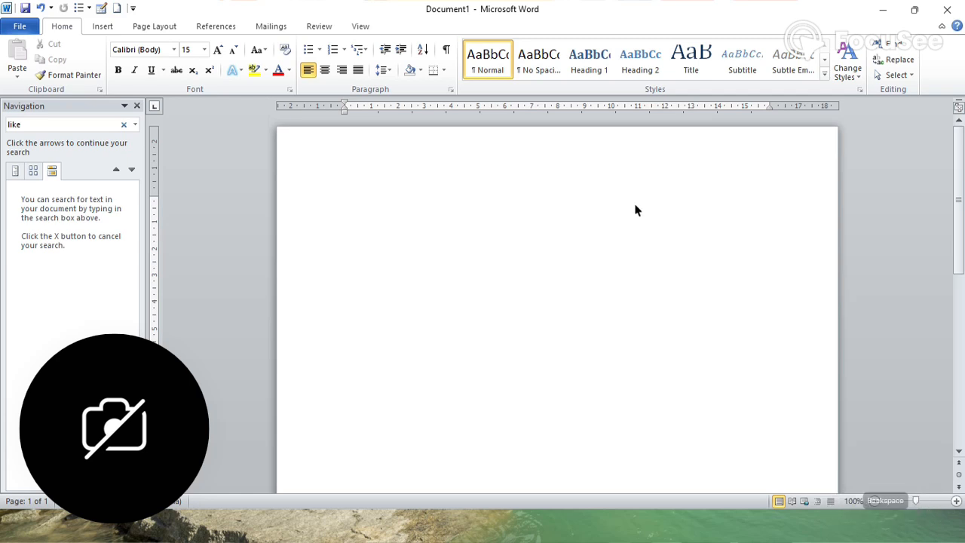
type("=rand")
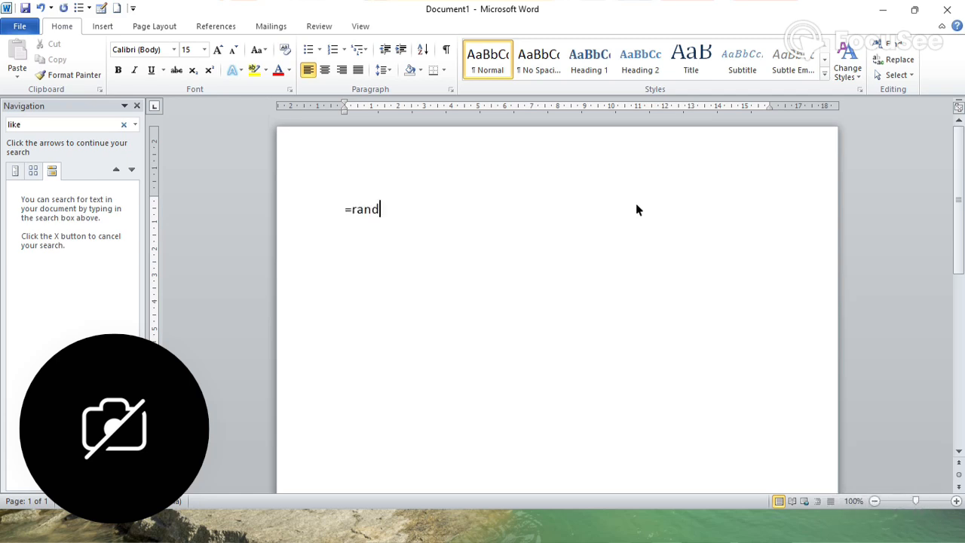
type("()")
key("Return")
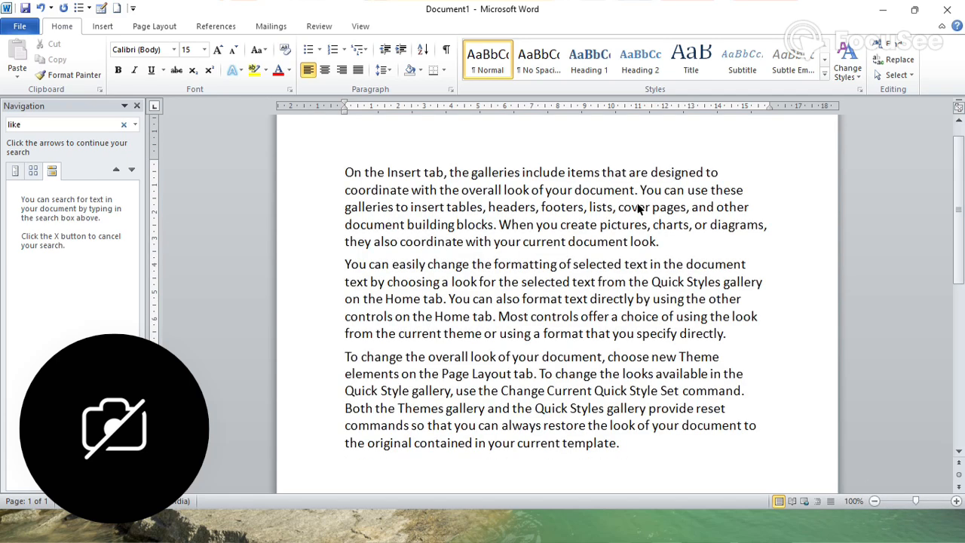
Select all the document's text with the Select All option and choose Select Objects.
left_click(899, 61)
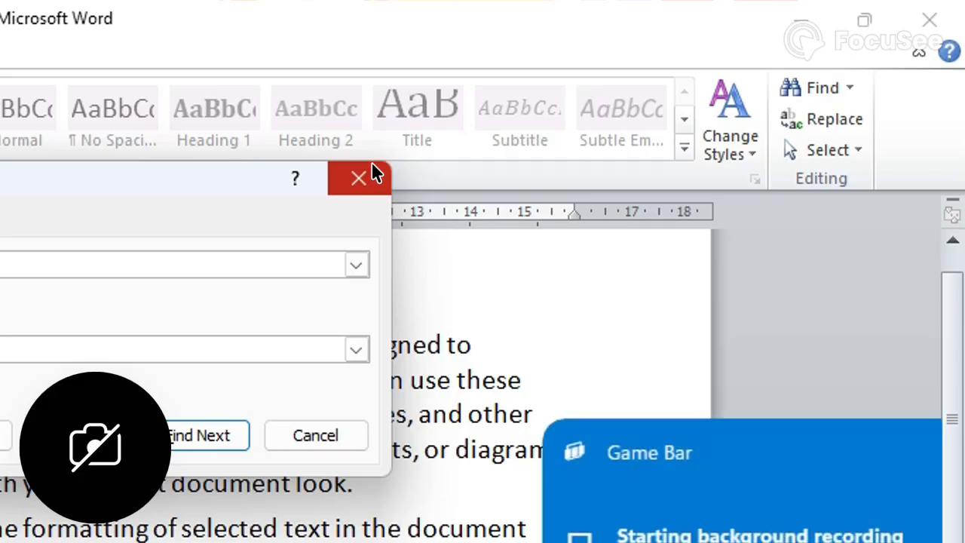
left_click(370, 167)
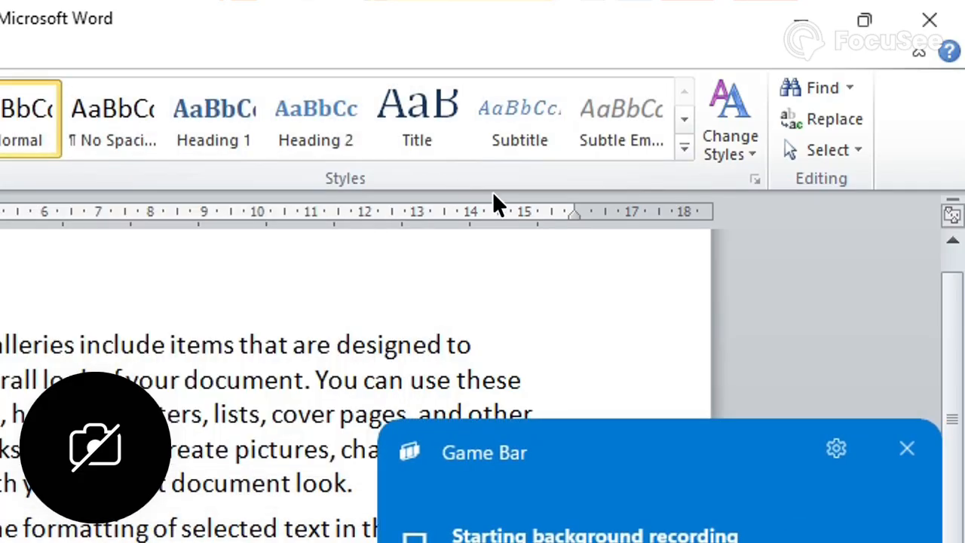
left_click(845, 150)
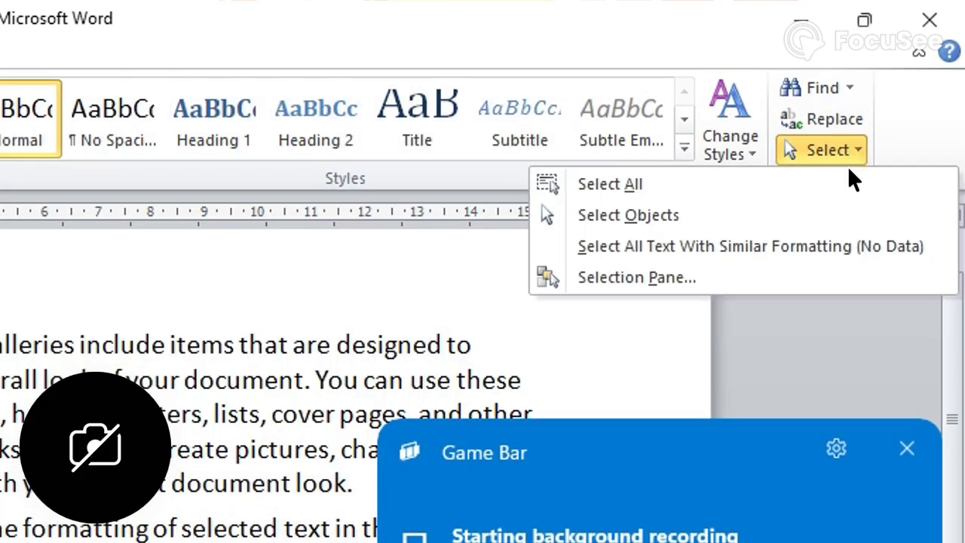
left_click(767, 186)
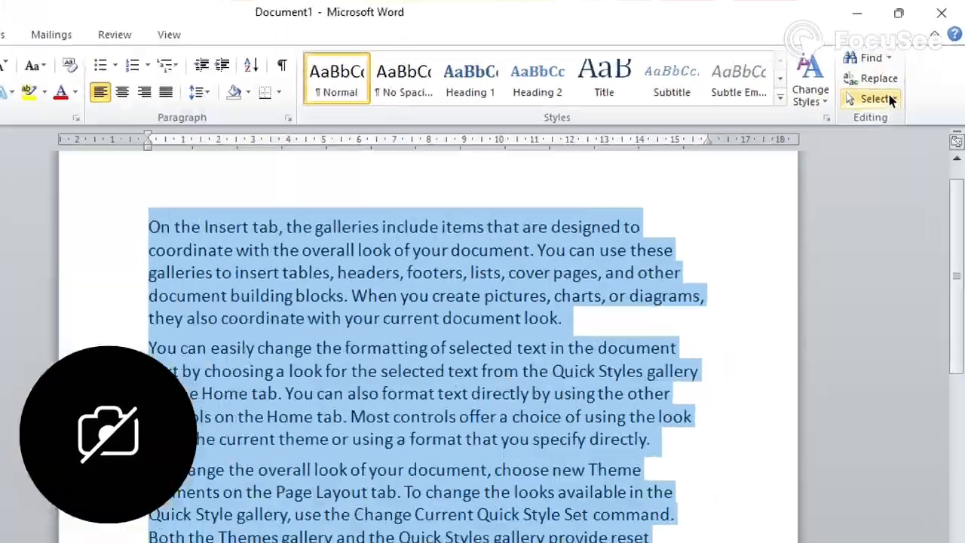
left_click(898, 76)
left_click(822, 216)
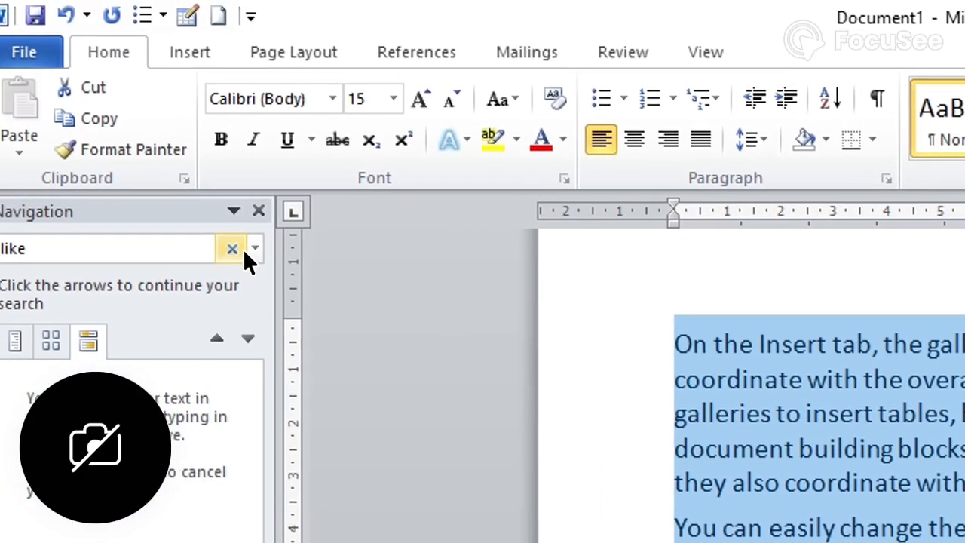
Clear and close the Navigation search, and choose Select All Text With Similar Formatting for the sample paragraphs.
left_click(242, 249)
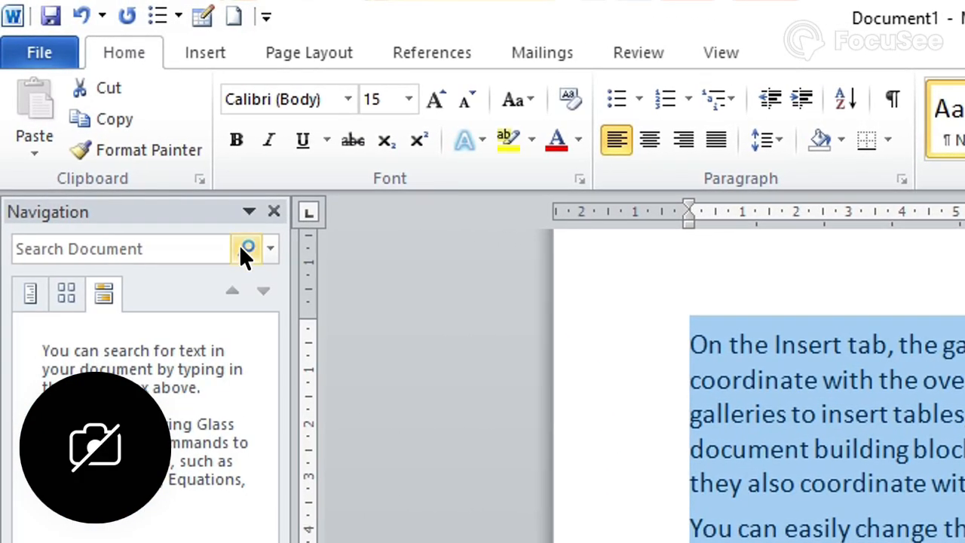
left_click(273, 212)
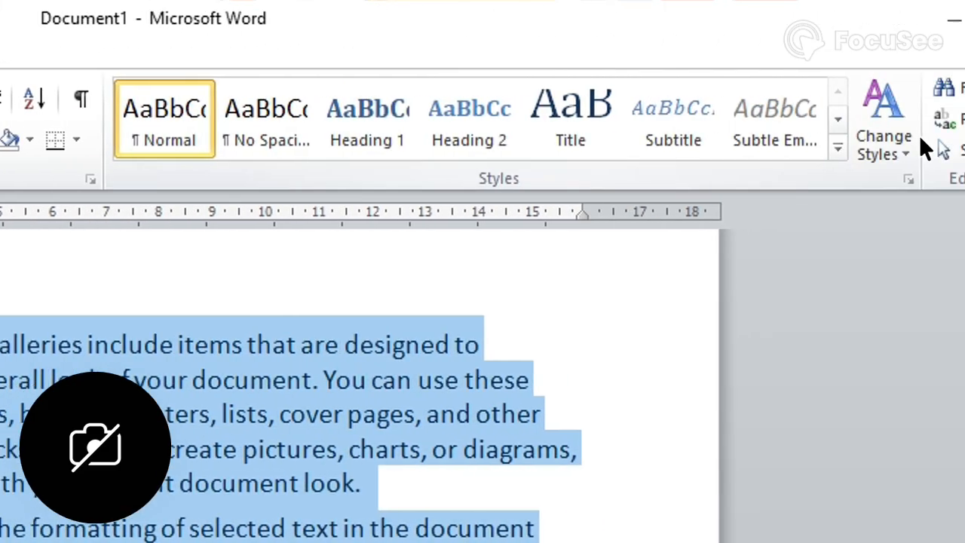
left_click(840, 144)
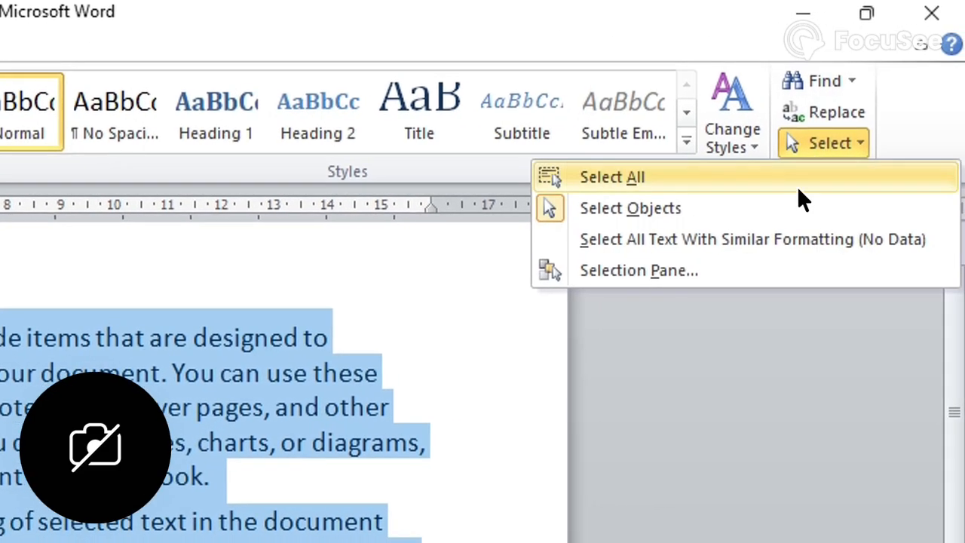
left_click(775, 238)
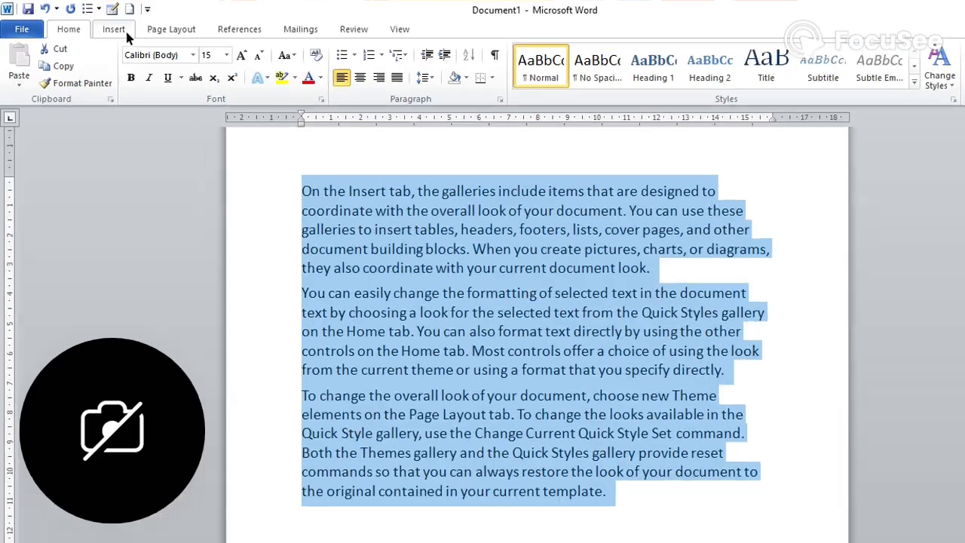
Deselect the text by placing the cursor in "tables" in the first paragraph, and return from the Insert commands to the Home commands.
left_click(119, 31)
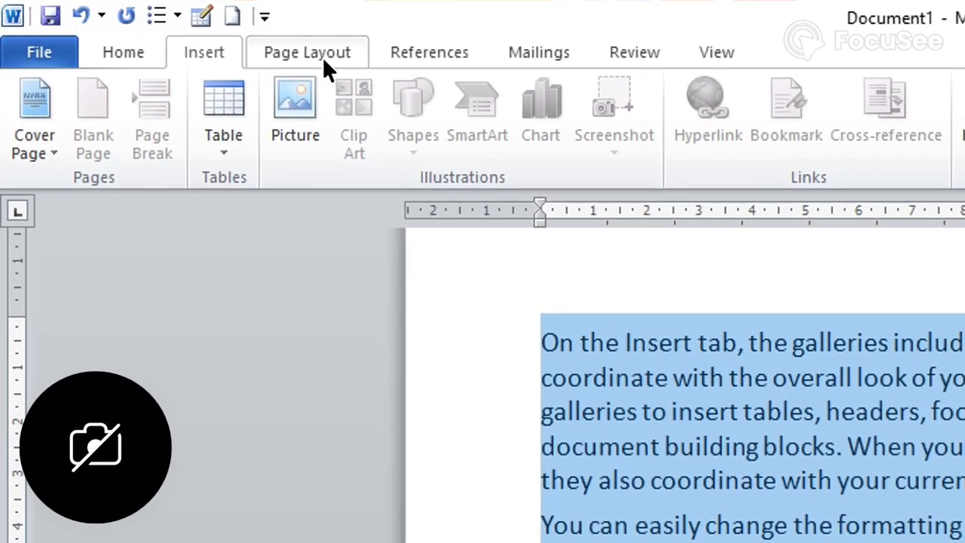
left_click(805, 414)
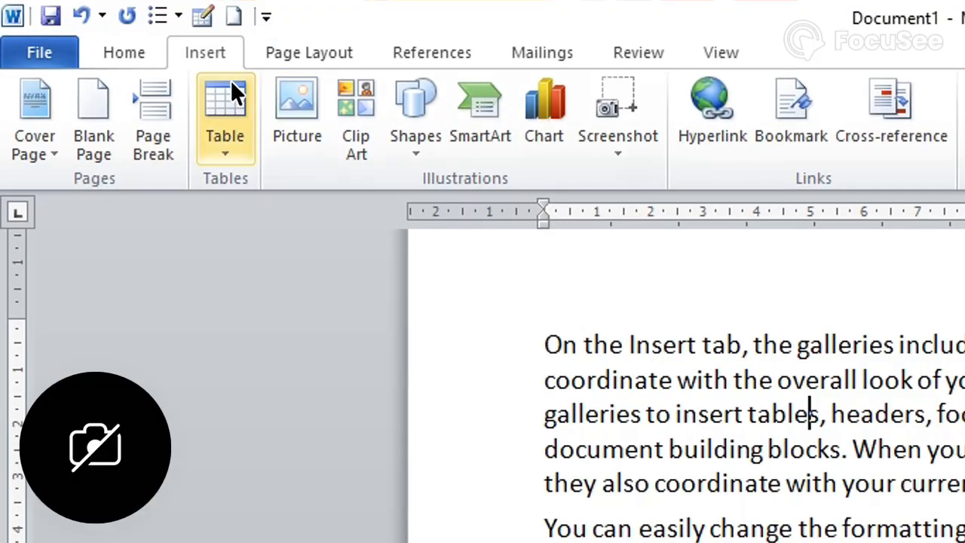
left_click(148, 51)
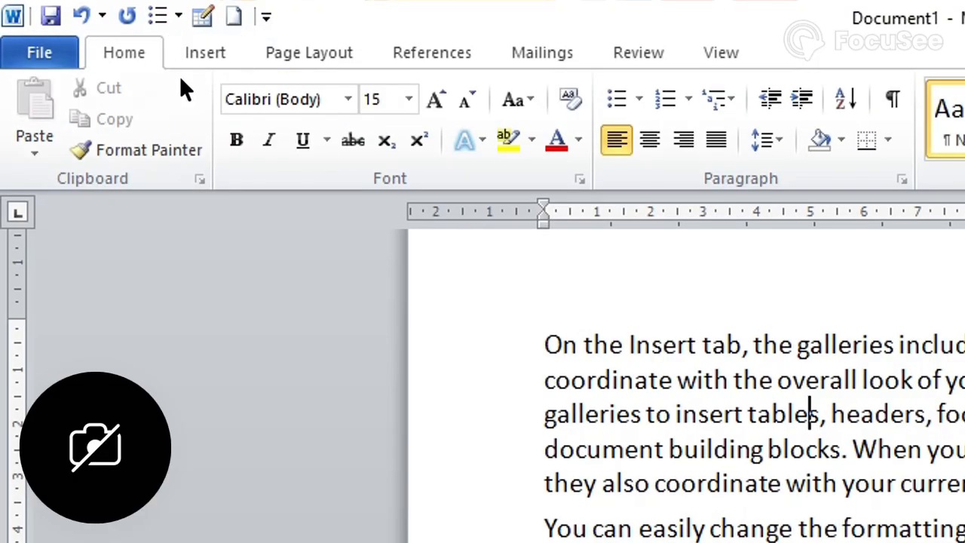